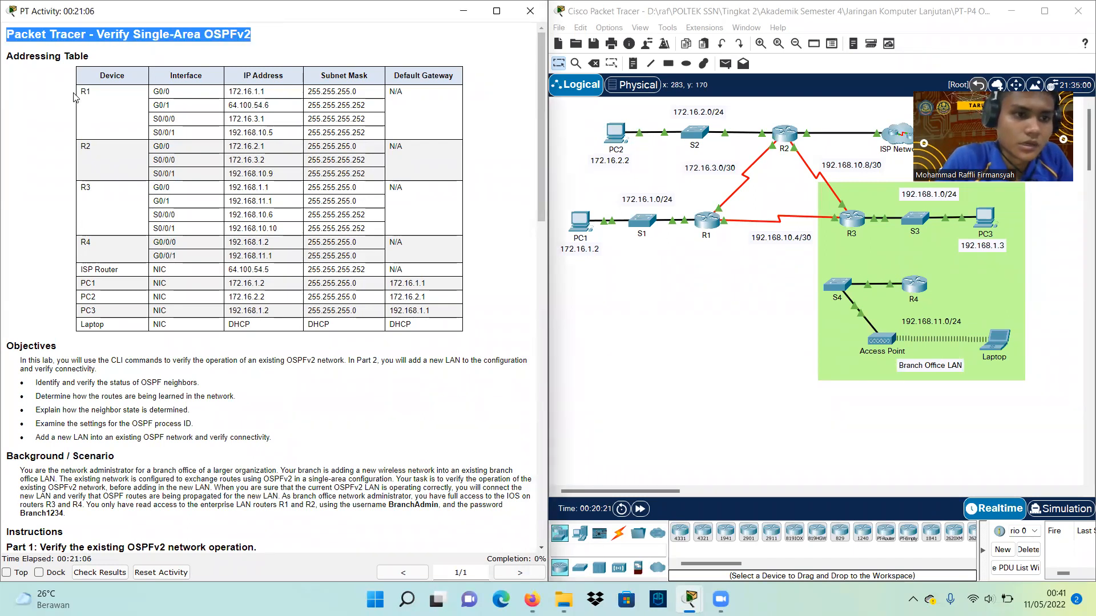
Highlight the R1–R3 addressing table rows and the lab's main objective sentence
{"action": "left_click_drag", "start_coordinate": [80, 91], "coordinate": [423, 325]}
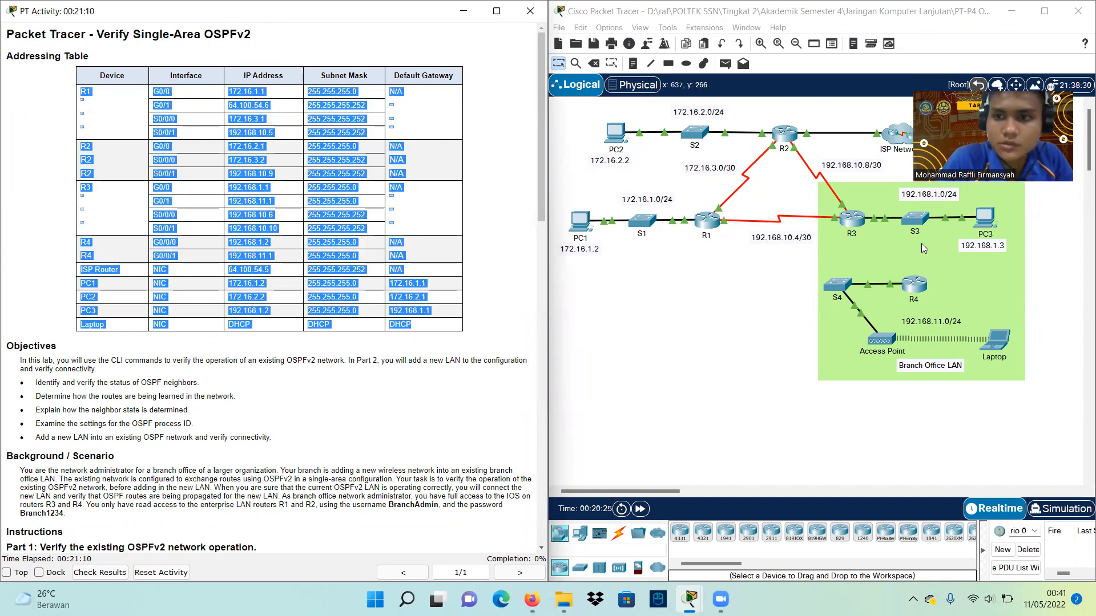
{"action": "left_click_drag", "start_coordinate": [972, 87], "coordinate": [917, 23]}
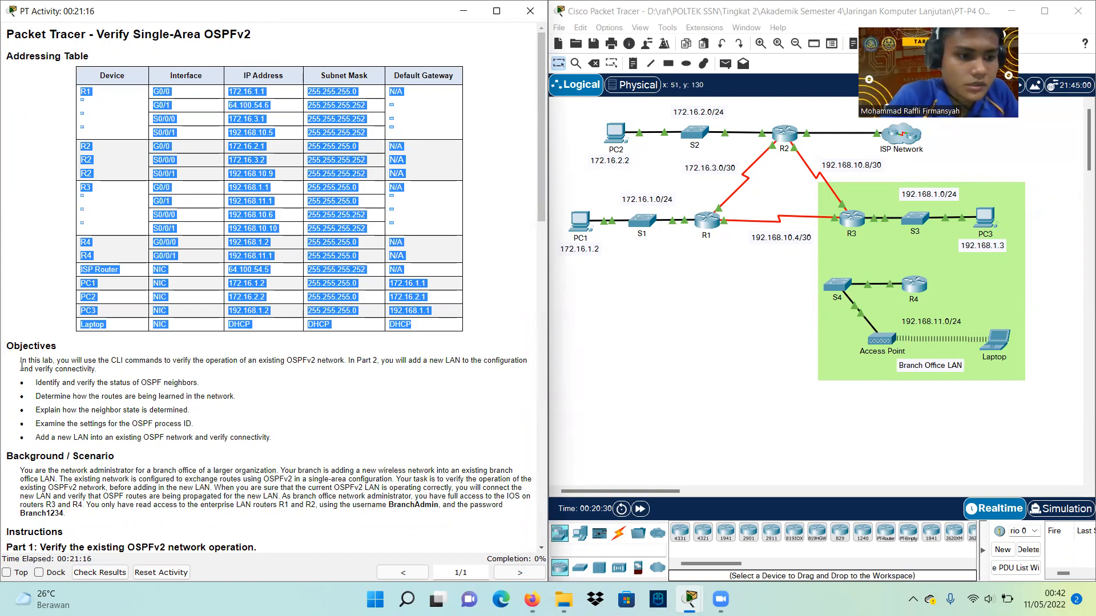
{"action": "left_click_drag", "start_coordinate": [55, 360], "coordinate": [334, 360]}
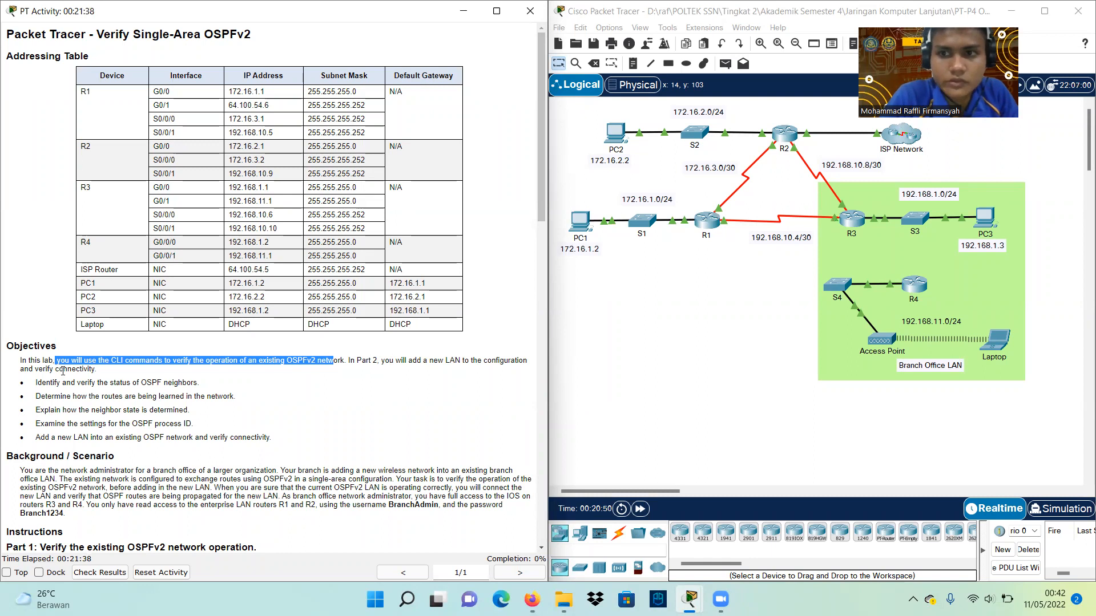
Highlight the Part 1 and Step 1 headings, the STP waiting note and the R1 login instruction
{"action": "scroll", "coordinate": [163, 488], "scroll_direction": "down", "scroll_amount": 3}
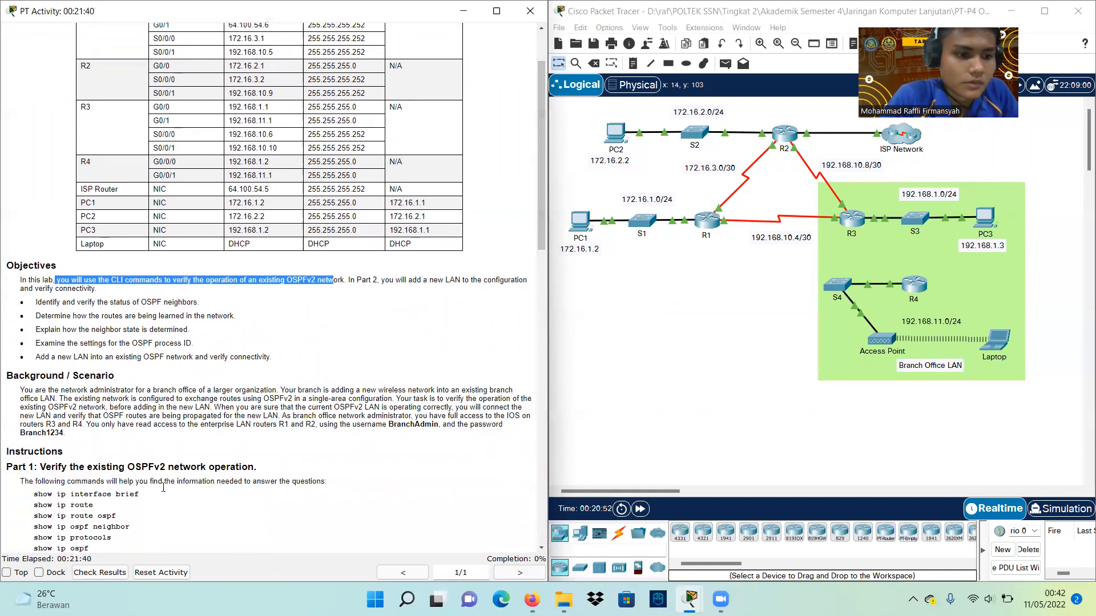
{"action": "scroll", "coordinate": [163, 488], "scroll_direction": "down", "scroll_amount": 1}
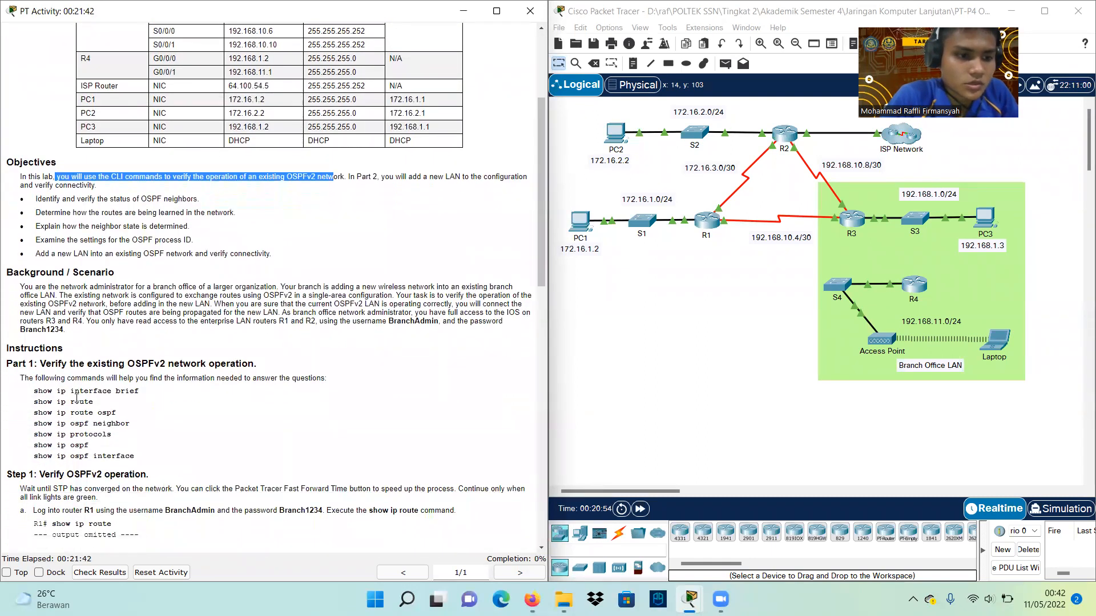
{"action": "left_click_drag", "start_coordinate": [8, 364], "coordinate": [252, 363]}
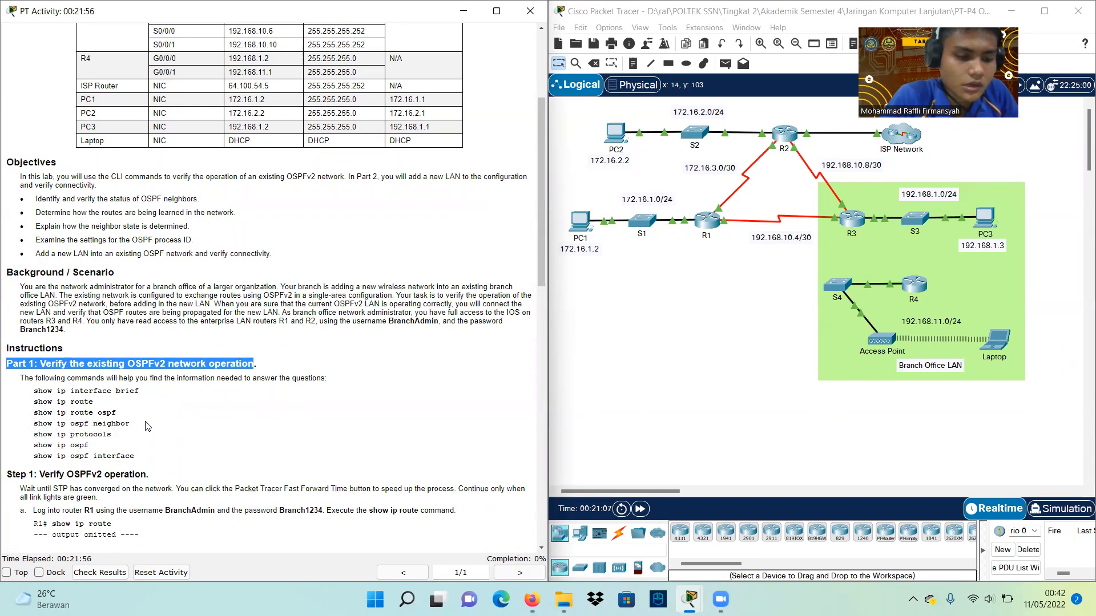
{"action": "scroll", "coordinate": [147, 425], "scroll_direction": "down", "scroll_amount": 3}
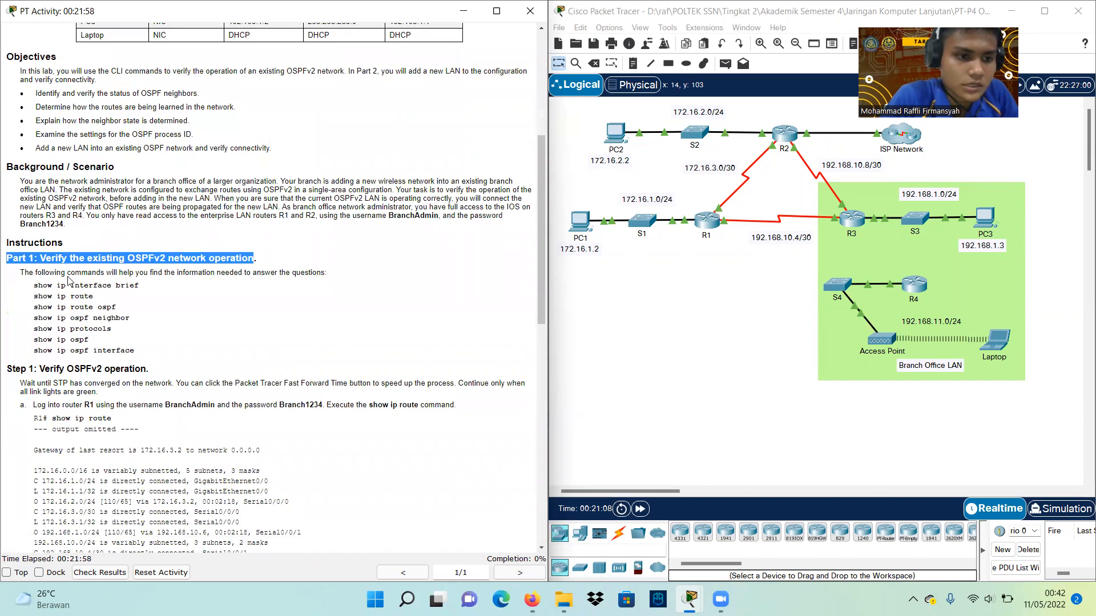
{"action": "left_click_drag", "start_coordinate": [9, 369], "coordinate": [171, 370]}
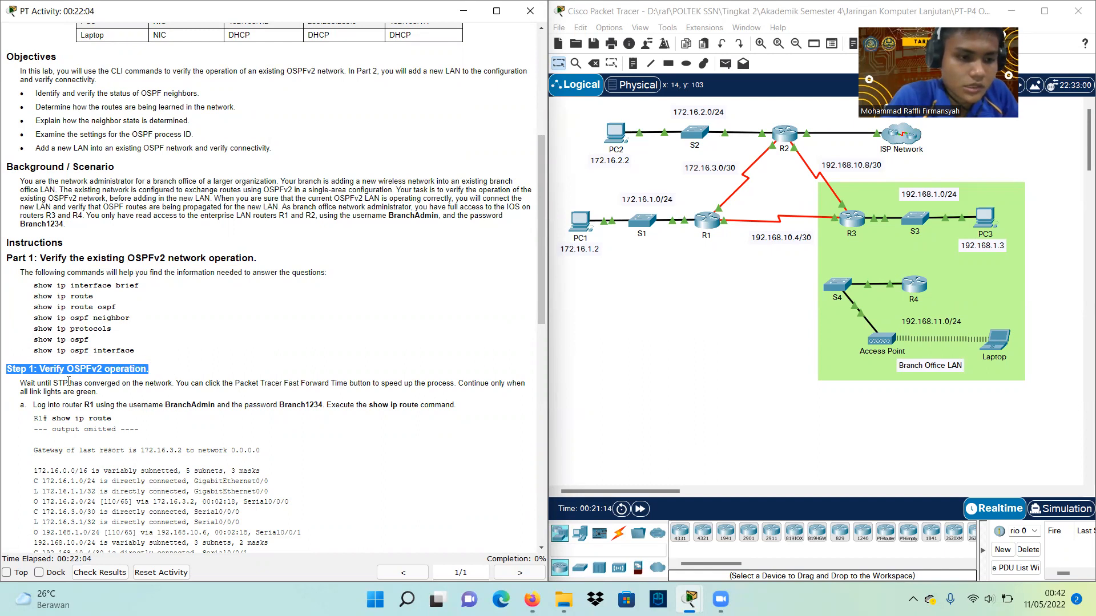
{"action": "left_click_drag", "start_coordinate": [18, 385], "coordinate": [248, 384]}
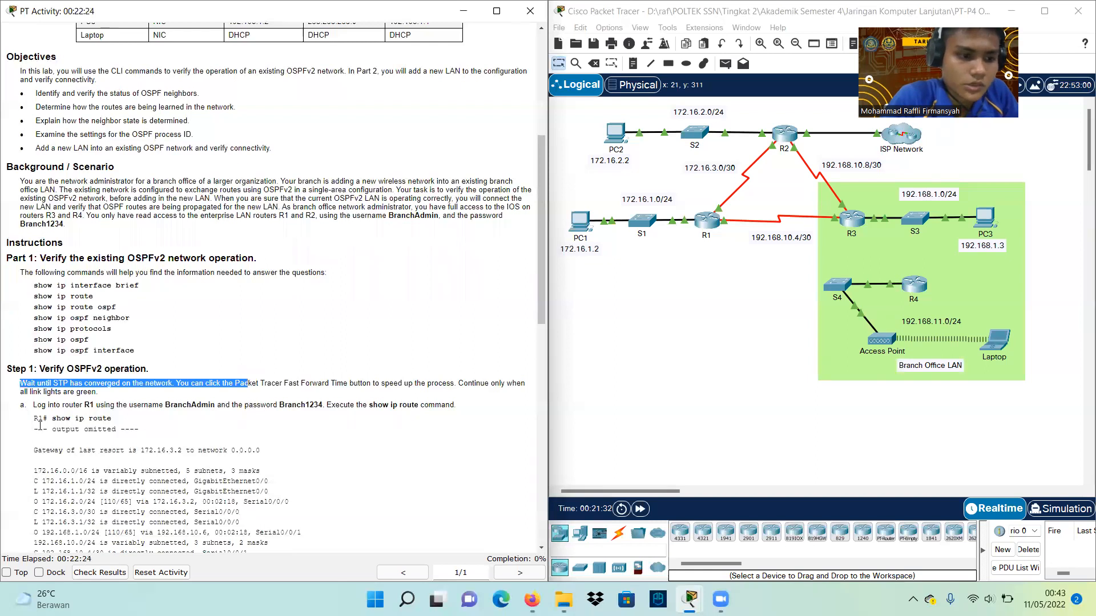
{"action": "left_click_drag", "start_coordinate": [31, 405], "coordinate": [355, 406]}
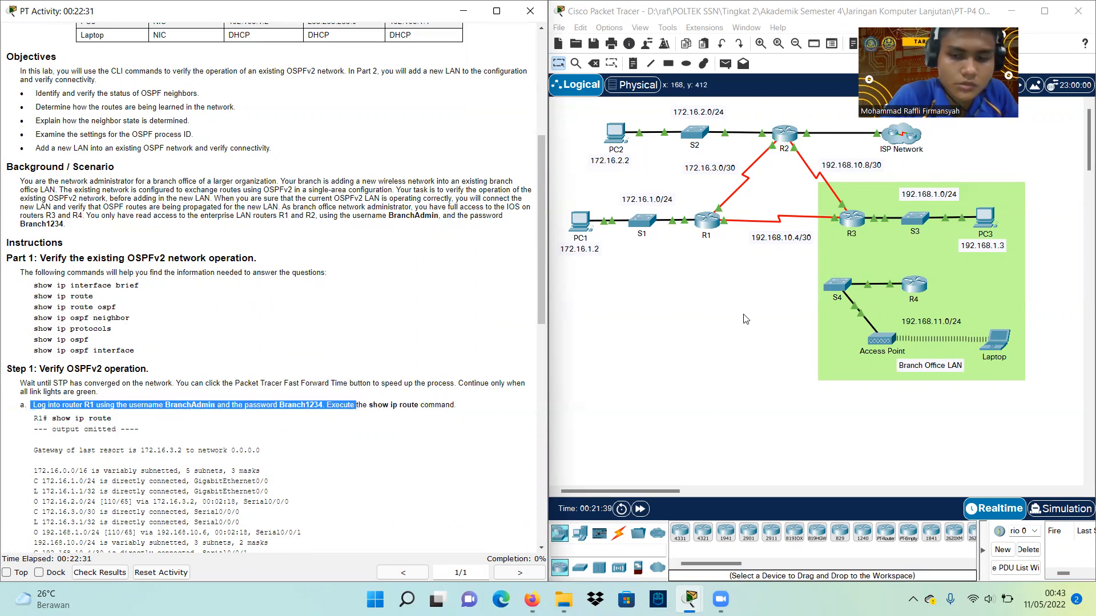
Log into R1's CLI with the lab admin username and password, reaching the R1# prompt
{"action": "left_click", "coordinate": [711, 222]}
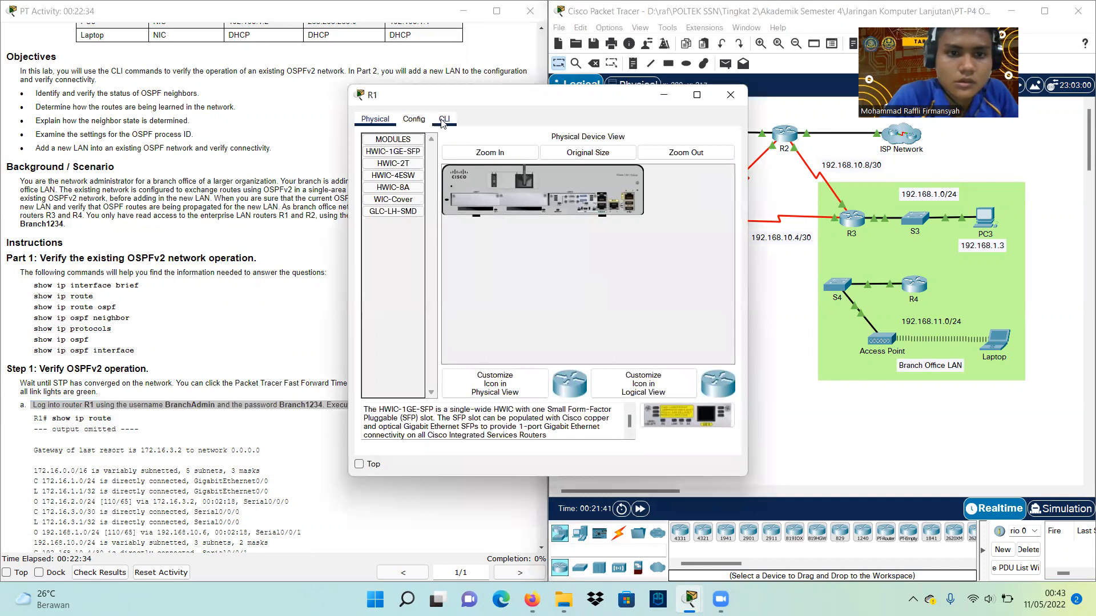
{"action": "left_click", "coordinate": [442, 121]}
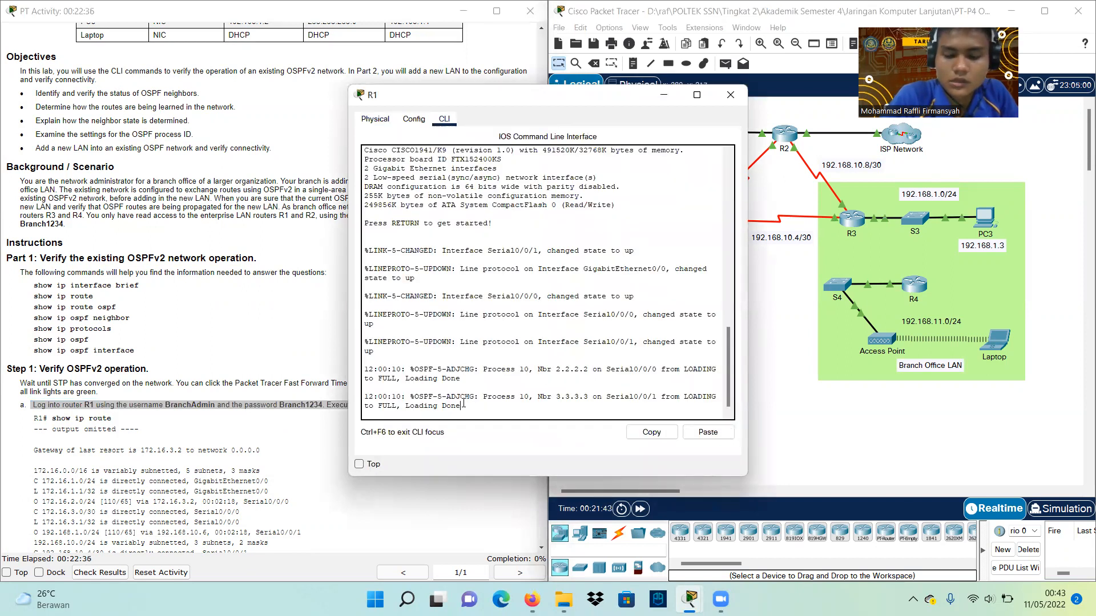
{"action": "key", "text": "Return"}
{"action": "type", "text": "Branck"}
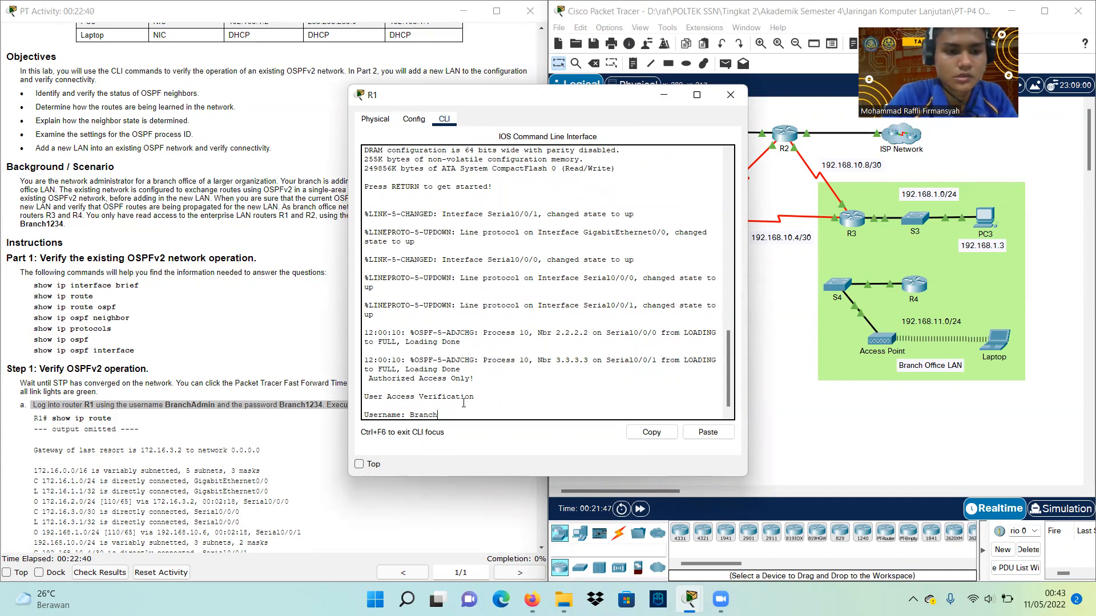
{"action": "type", "text": "Admin"}
{"action": "key", "text": "Return"}
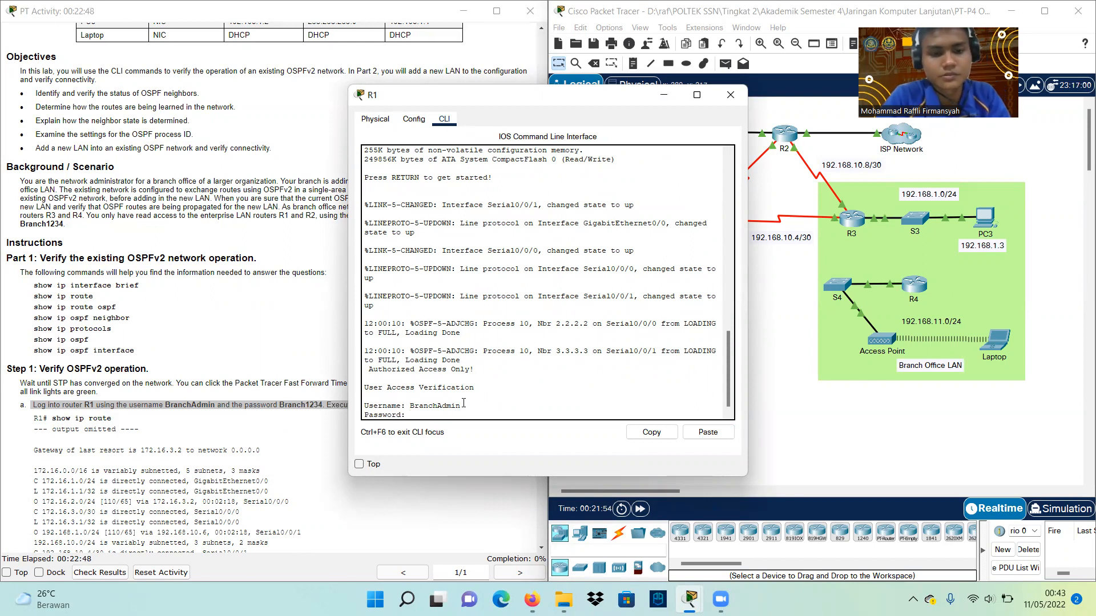
{"action": "key", "text": "Return"}
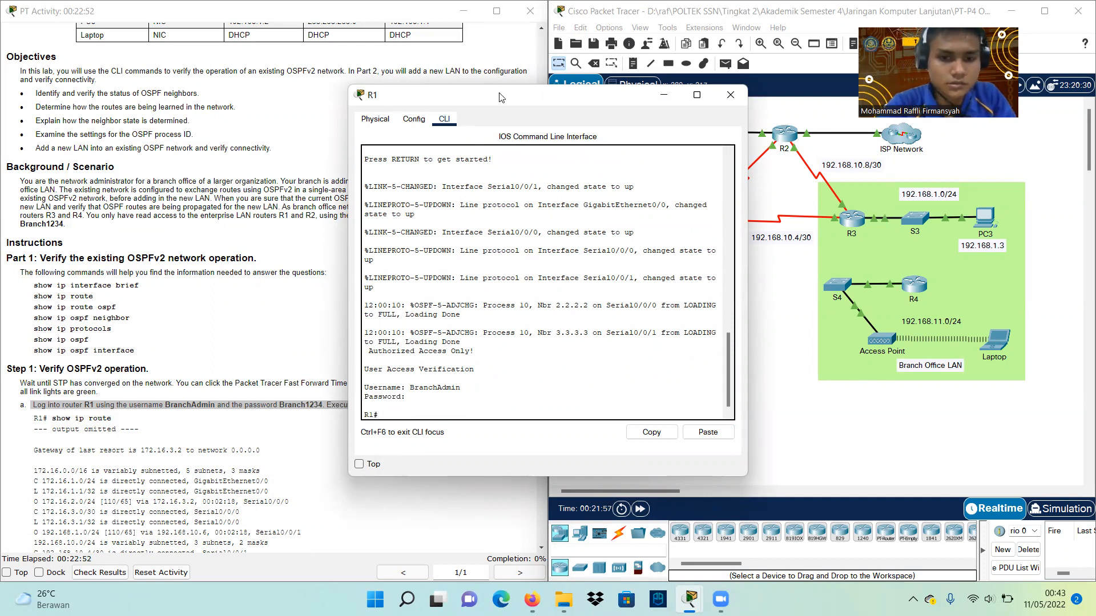
{"action": "left_click_drag", "start_coordinate": [499, 98], "coordinate": [723, 175]}
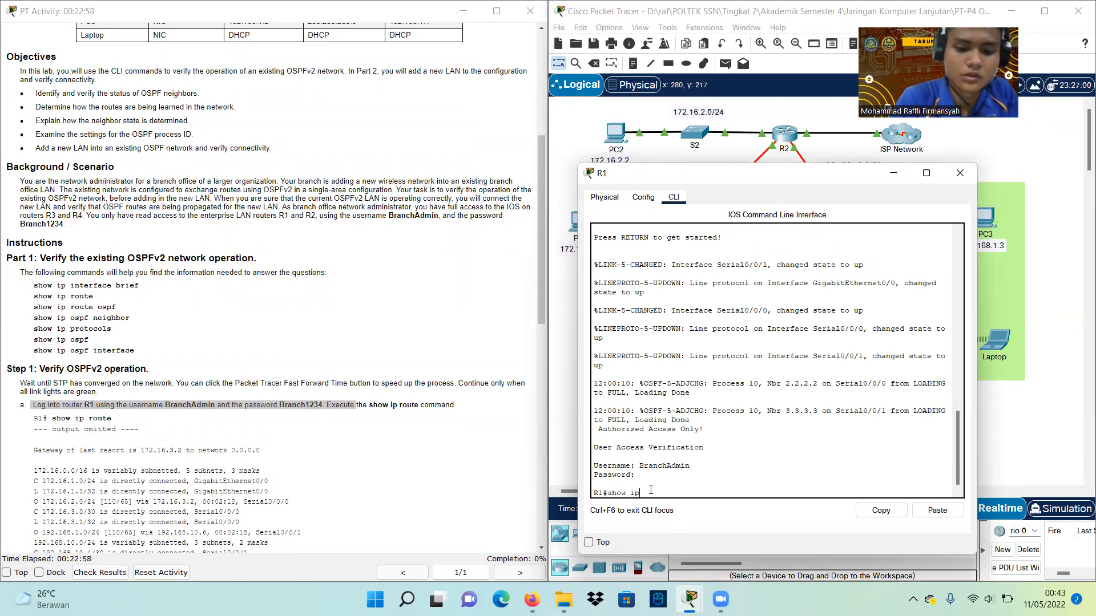
Run show ip route on R1 and highlight the 0.0.0.0/0 default route
{"action": "type", "text": "o"}
{"action": "key", "text": "Tab"}
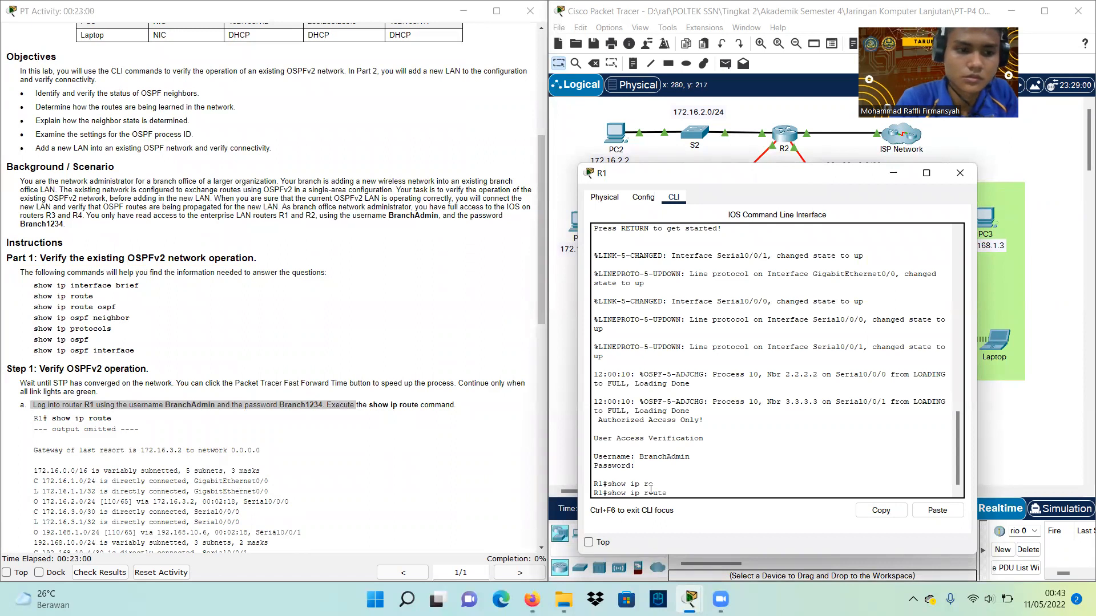
{"action": "key", "text": "Return"}
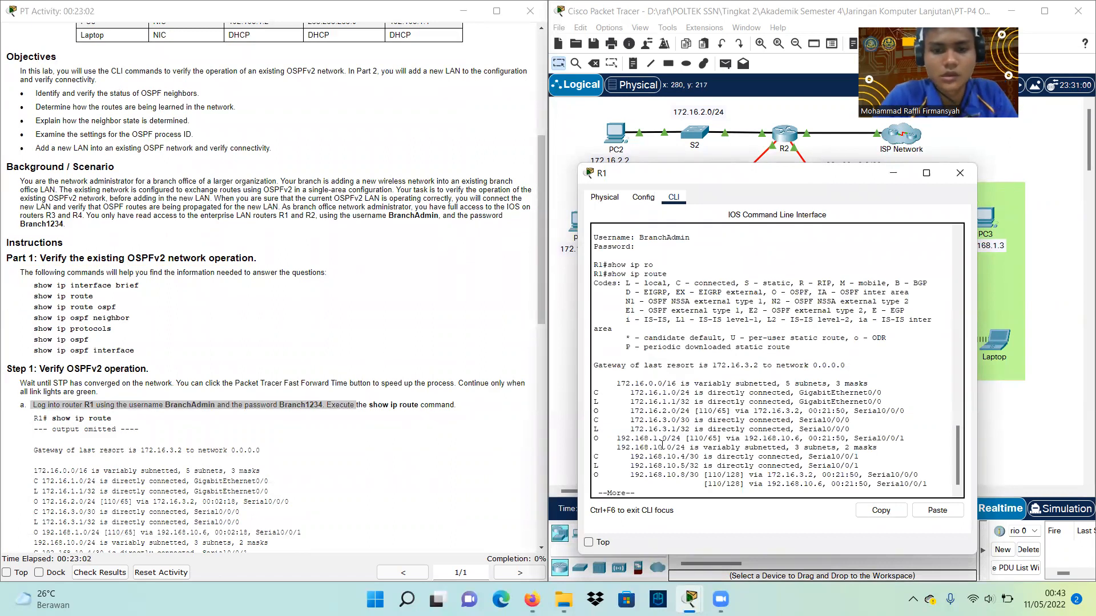
{"action": "key", "text": "space"}
{"action": "scroll", "coordinate": [359, 453], "scroll_direction": "down", "scroll_amount": 3}
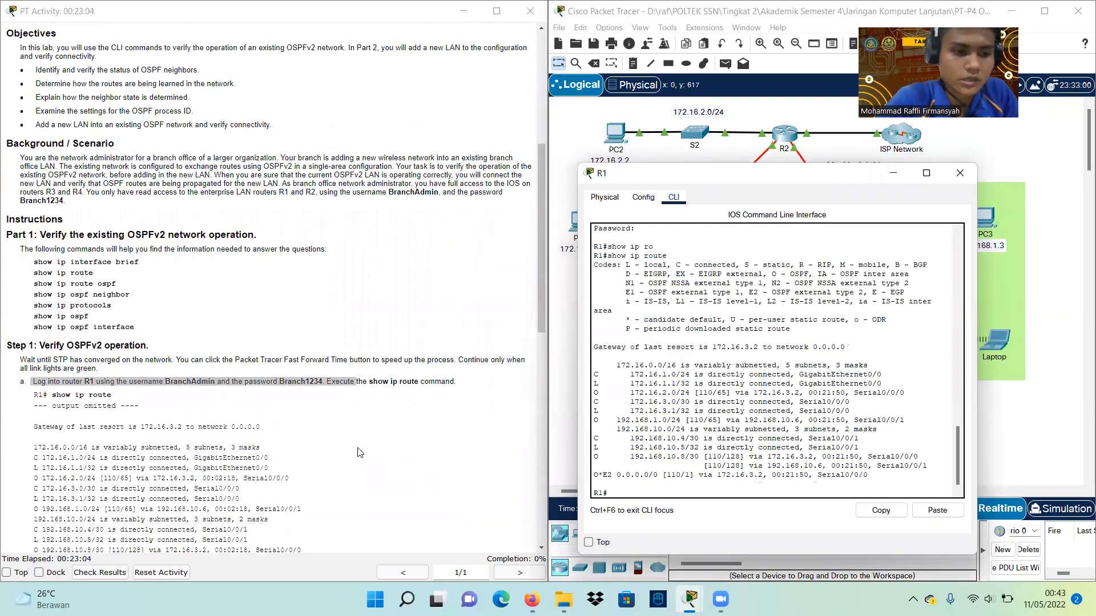
{"action": "scroll", "coordinate": [359, 452], "scroll_direction": "down", "scroll_amount": 1}
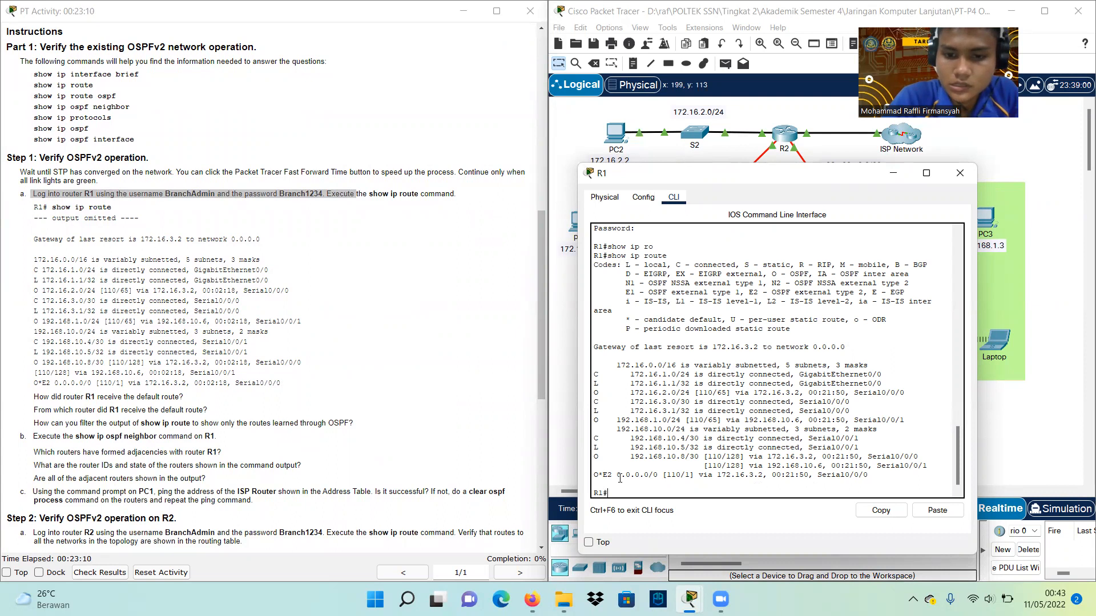
{"action": "left_click_drag", "start_coordinate": [617, 476], "coordinate": [662, 476]}
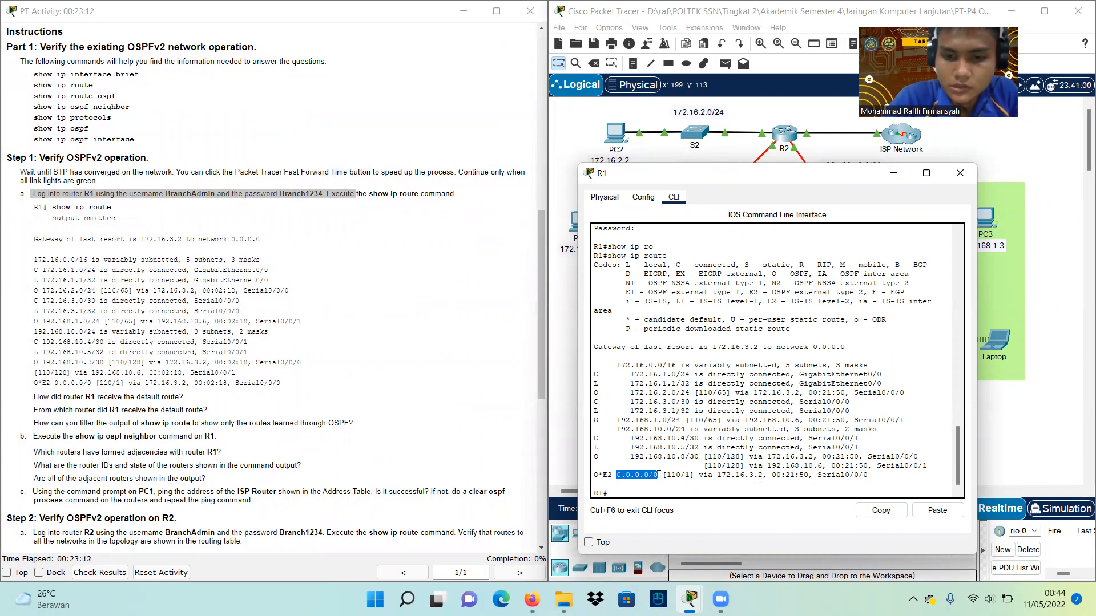
Highlight the O, candidate default and E2 legend codes, and next hop 172.16.3.2
{"action": "left_click_drag", "start_coordinate": [685, 179], "coordinate": [297, 150]}
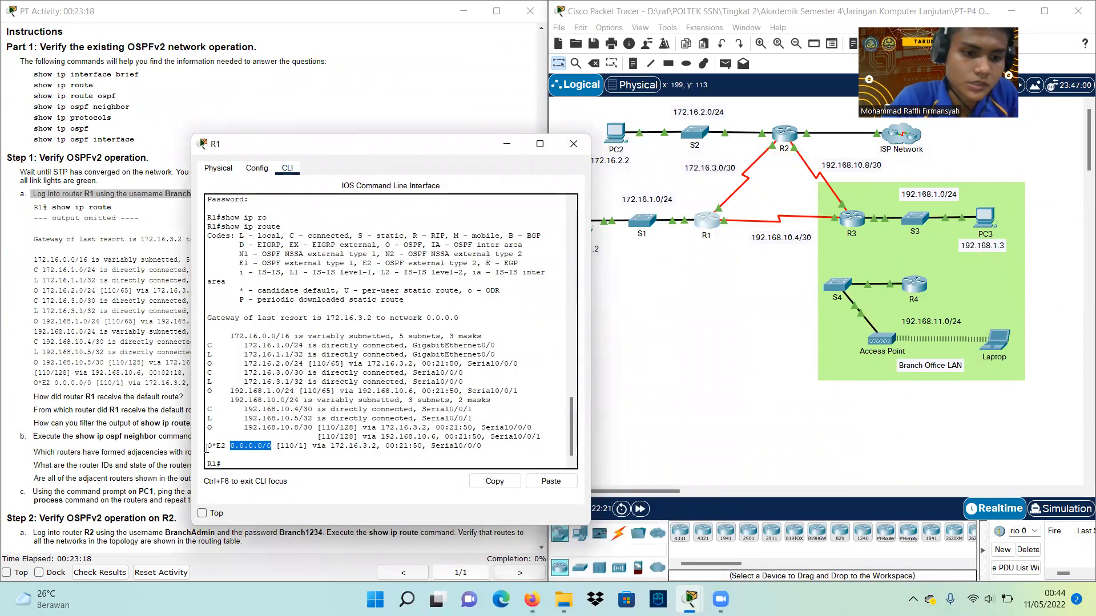
{"action": "left_click_drag", "start_coordinate": [207, 448], "coordinate": [212, 447]}
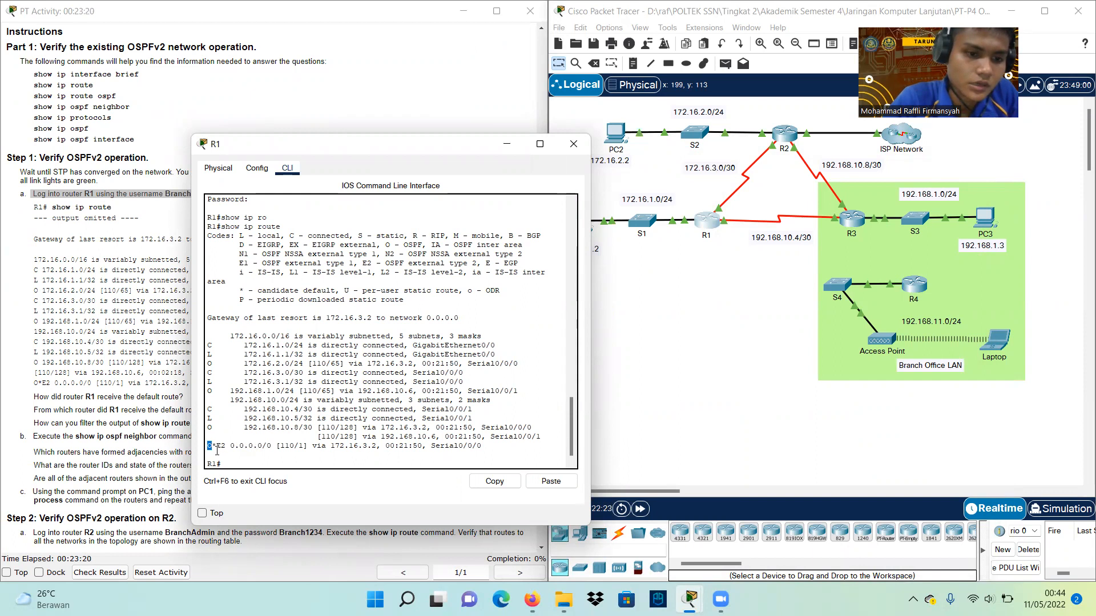
{"action": "left_click_drag", "start_coordinate": [256, 291], "coordinate": [336, 292]}
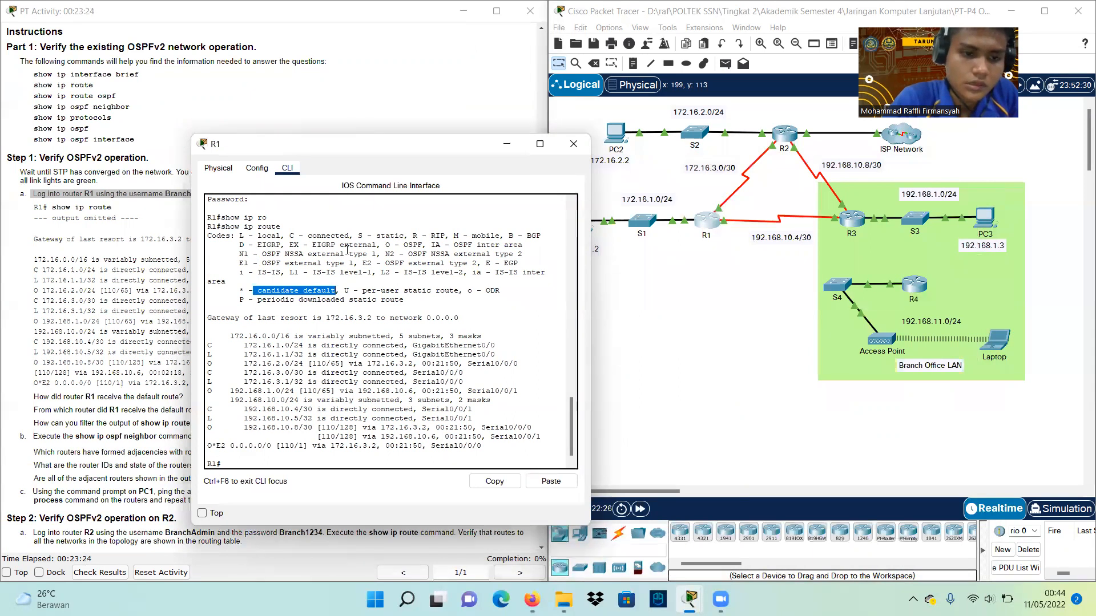
{"action": "left_click", "coordinate": [347, 249]}
{"action": "scroll", "coordinate": [346, 251], "scroll_direction": "up", "scroll_amount": 4}
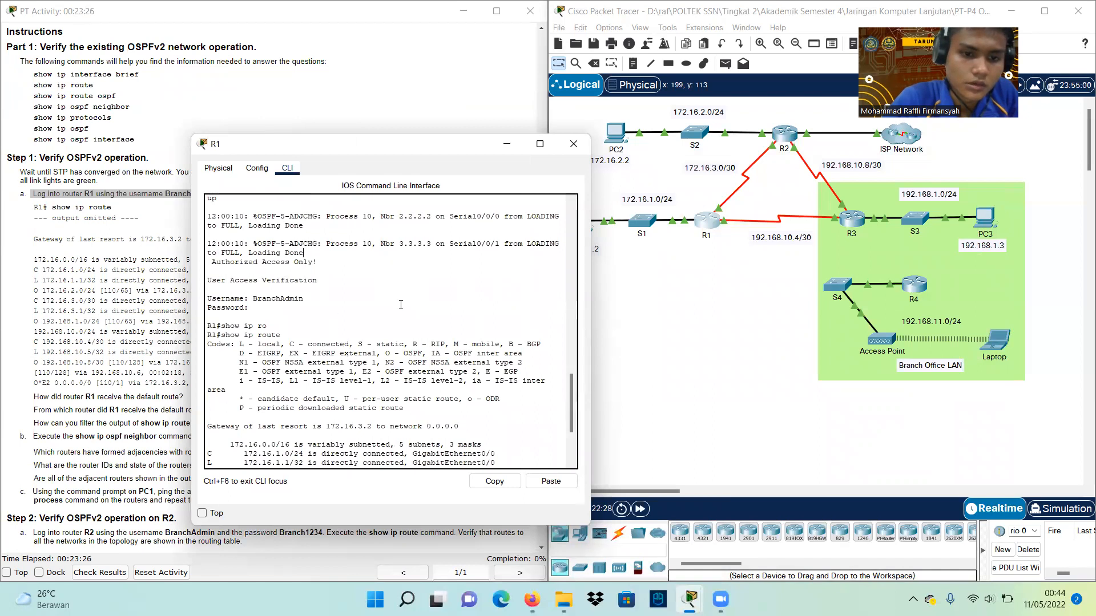
{"action": "left_click_drag", "start_coordinate": [366, 371], "coordinate": [466, 374]}
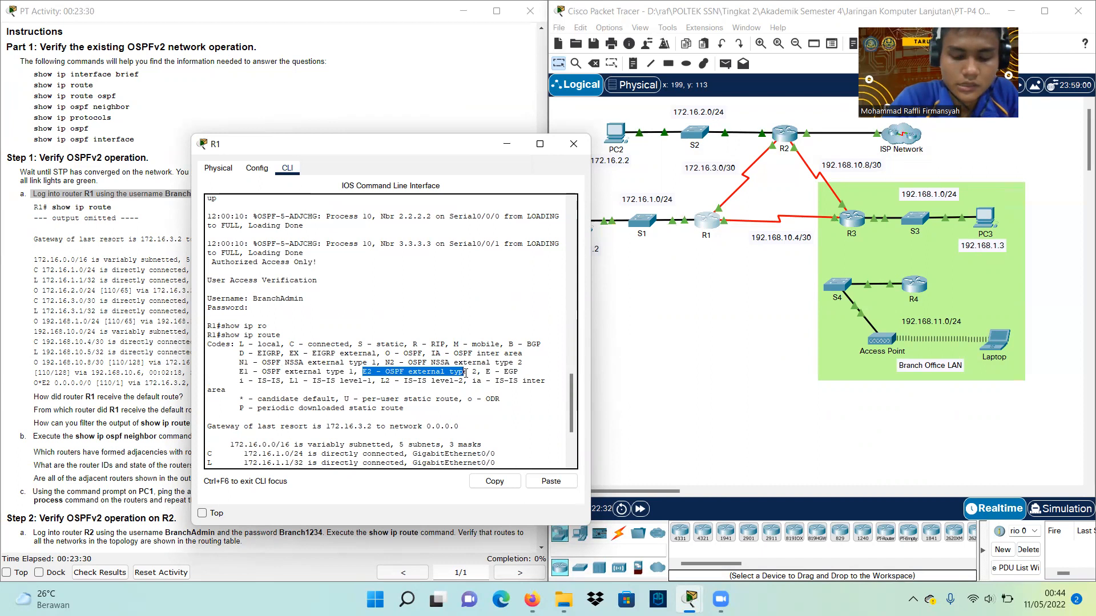
{"action": "scroll", "coordinate": [507, 370], "scroll_direction": "down", "scroll_amount": 4}
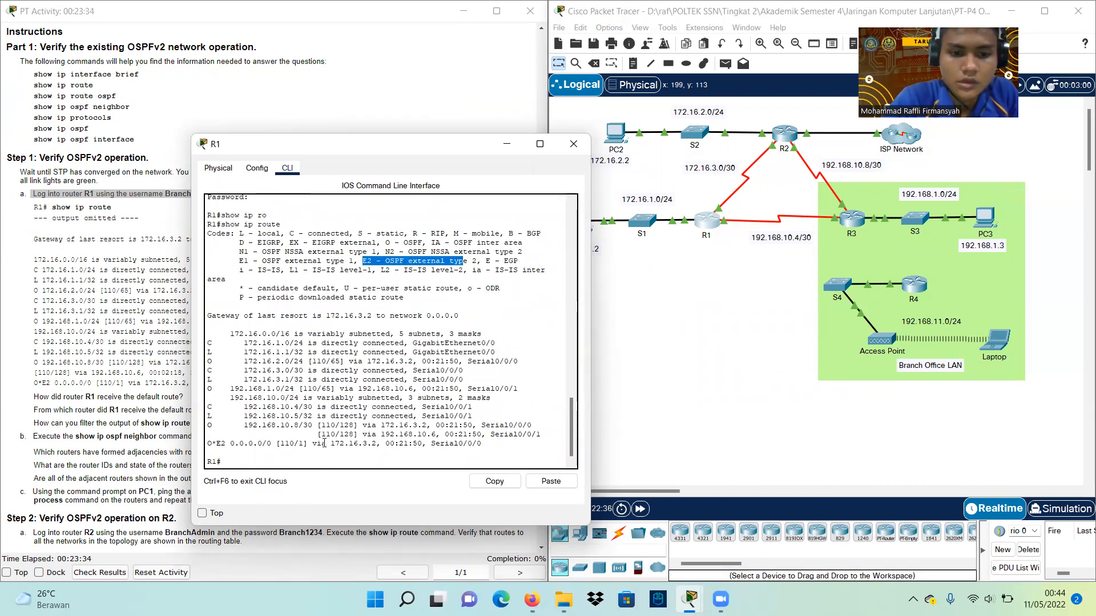
{"action": "left_click_drag", "start_coordinate": [332, 443], "coordinate": [376, 444]}
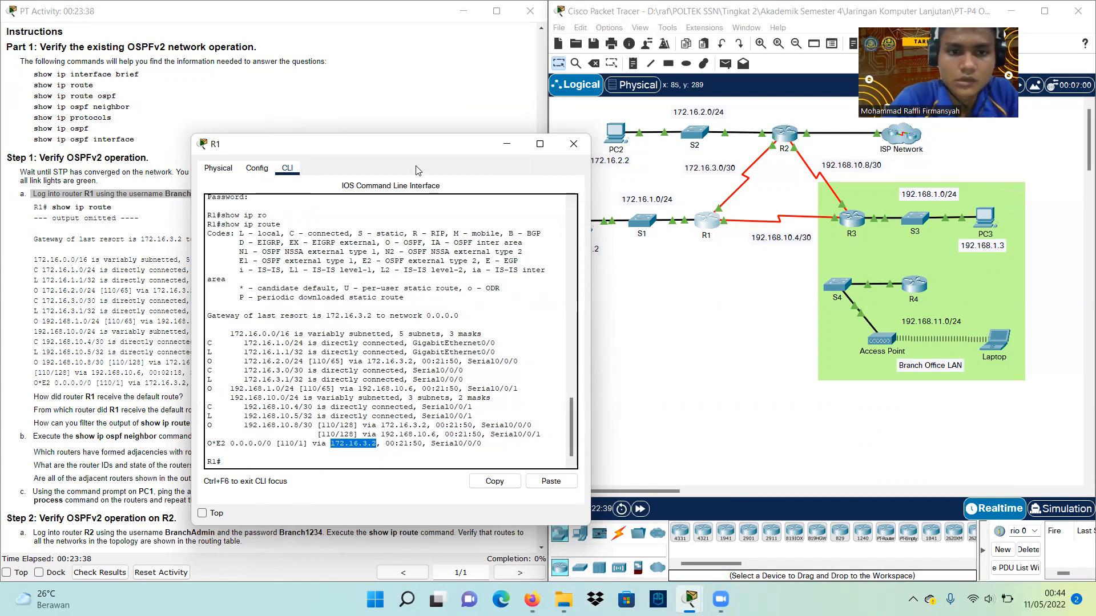
{"action": "scroll", "coordinate": [352, 117], "scroll_direction": "up", "scroll_amount": 10}
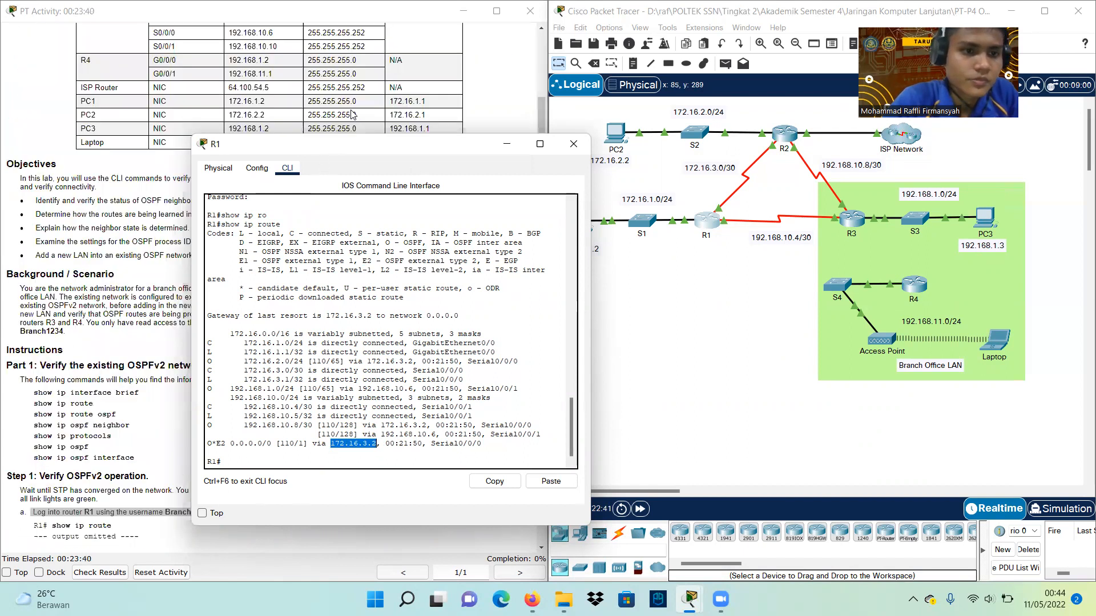
Mark R2 and its S0/0/0 interface in the addressing table as next hop 172.16.3.2
{"action": "scroll", "coordinate": [99, 90], "scroll_direction": "up", "scroll_amount": 1}
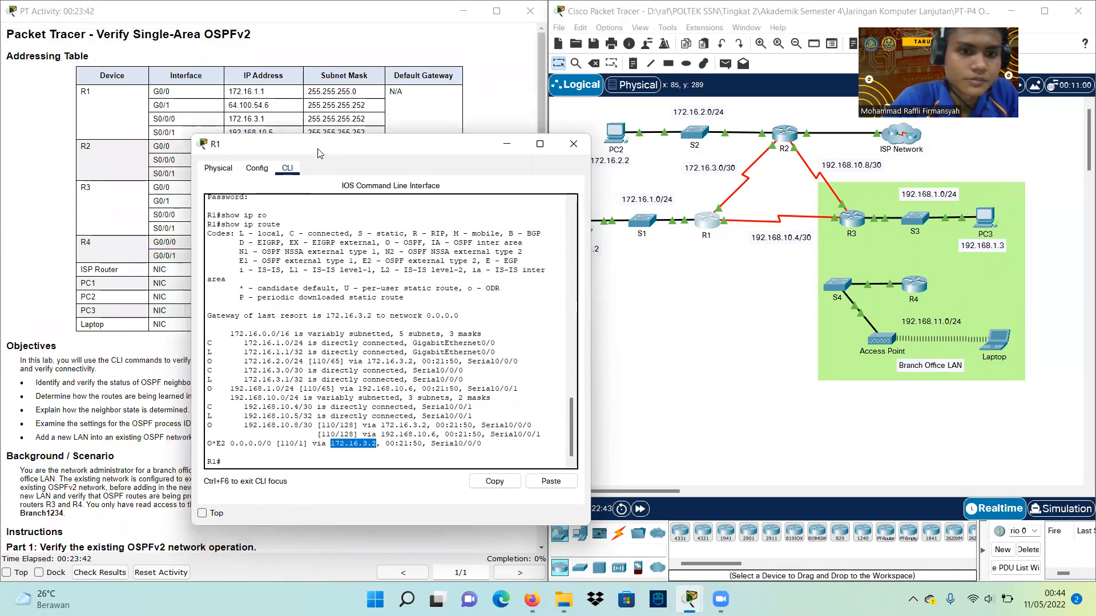
{"action": "left_click_drag", "start_coordinate": [318, 150], "coordinate": [656, 145]}
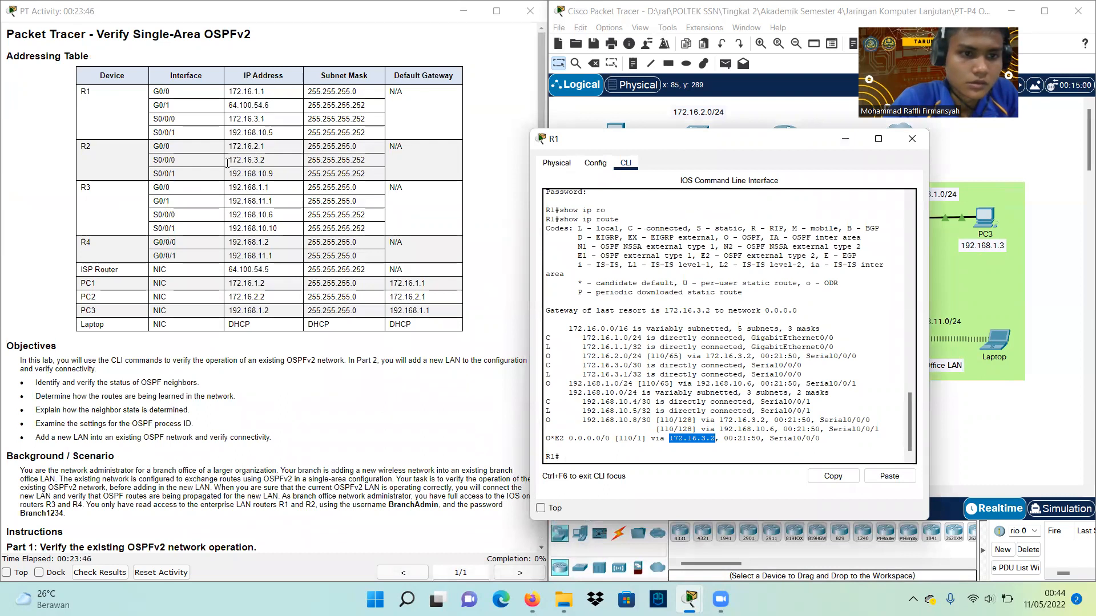
{"action": "left_click_drag", "start_coordinate": [153, 161], "coordinate": [265, 161]}
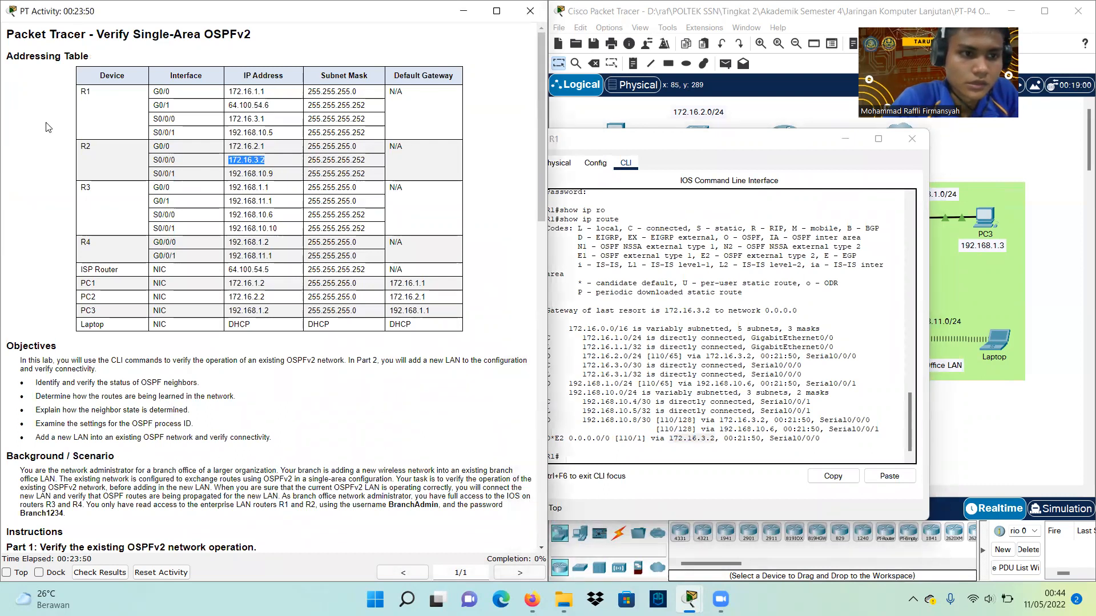
{"action": "left_click_drag", "start_coordinate": [82, 146], "coordinate": [90, 147]}
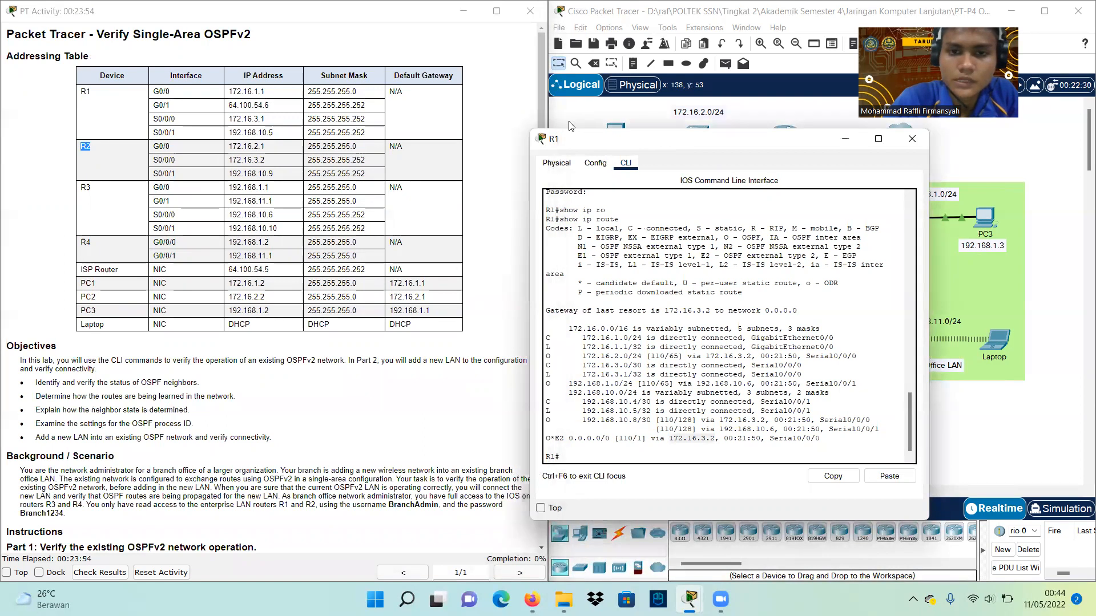
Put R1's console away and highlight the Step 1 question about R1's default route source
{"action": "left_click_drag", "start_coordinate": [655, 144], "coordinate": [273, 109]}
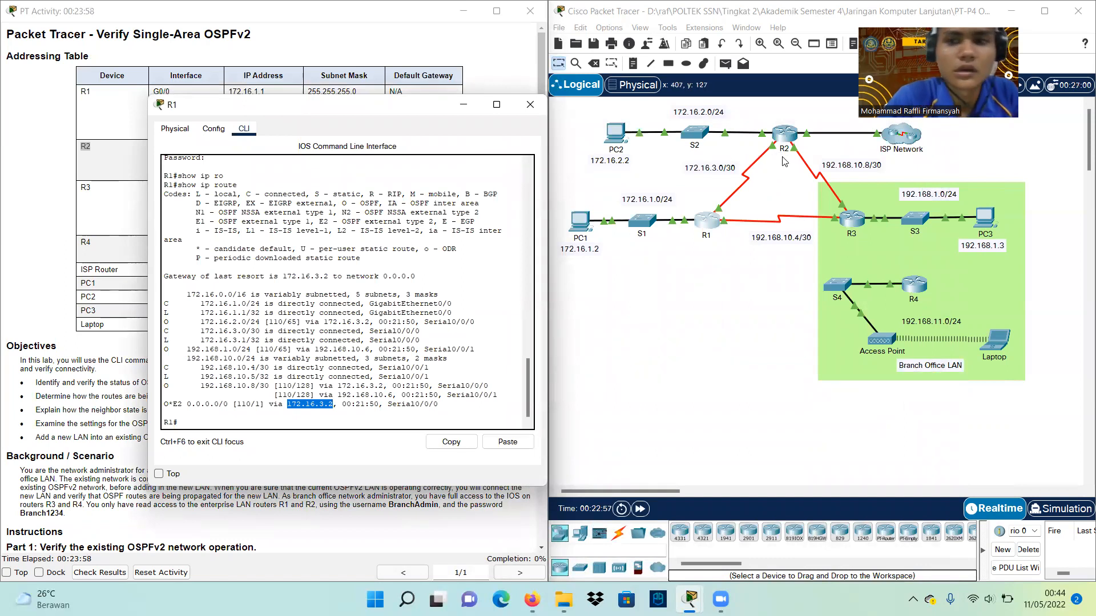
{"action": "left_click", "coordinate": [780, 177]}
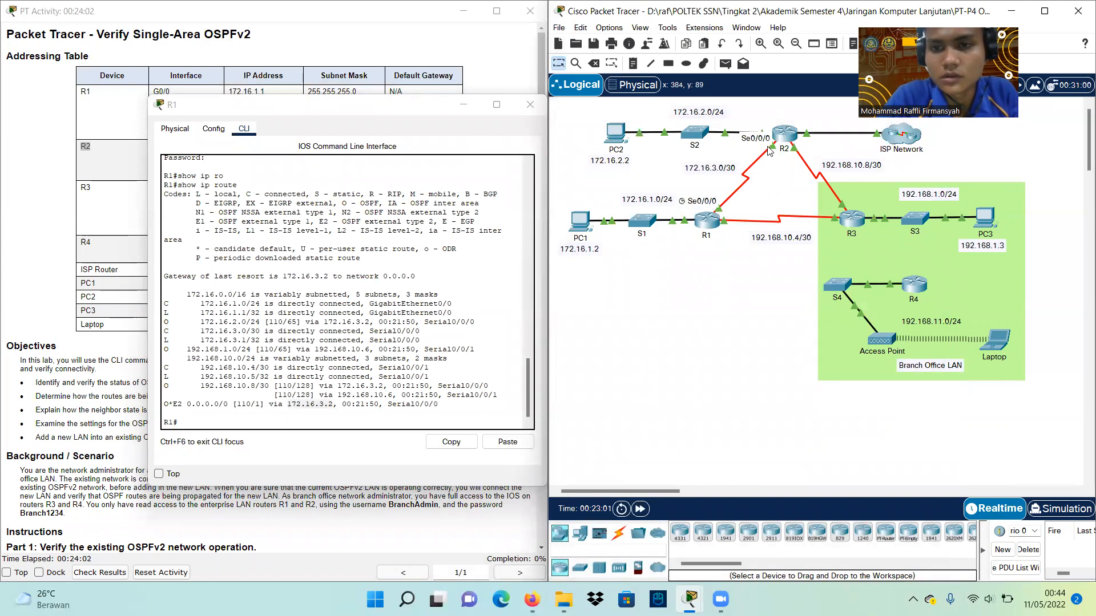
{"action": "left_click", "coordinate": [463, 105]}
{"action": "scroll", "coordinate": [336, 315], "scroll_direction": "down", "scroll_amount": 8}
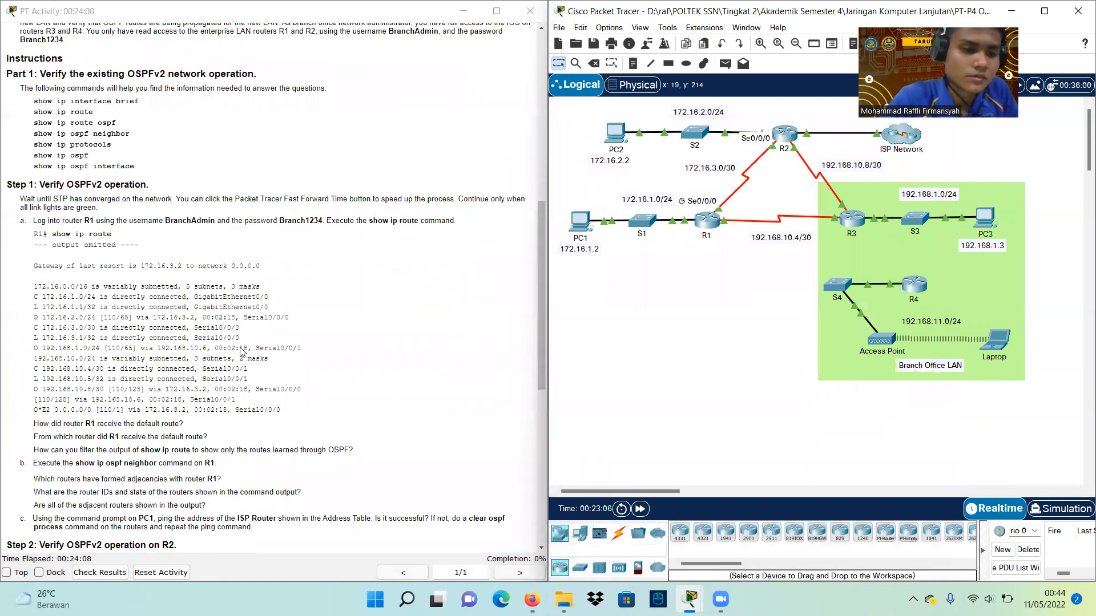
{"action": "scroll", "coordinate": [337, 314], "scroll_direction": "down", "scroll_amount": 3}
{"action": "left_click_drag", "start_coordinate": [34, 305], "coordinate": [217, 307]}
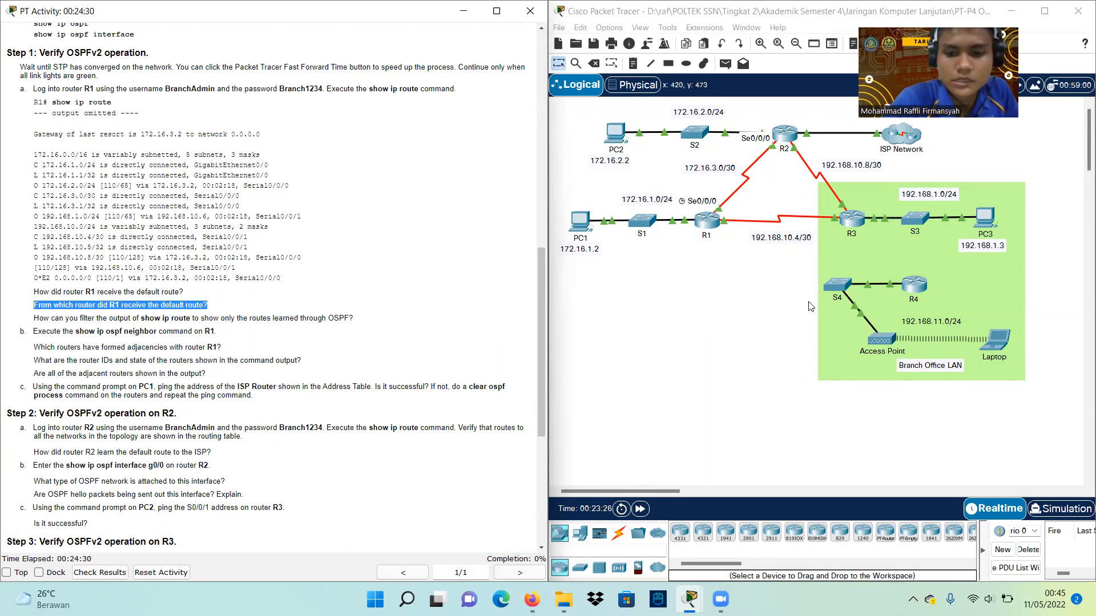
Run show ip route ospf on R1, fixing the 'routes' typo, and highlight the OSPF routes
{"action": "left_click", "coordinate": [715, 222]}
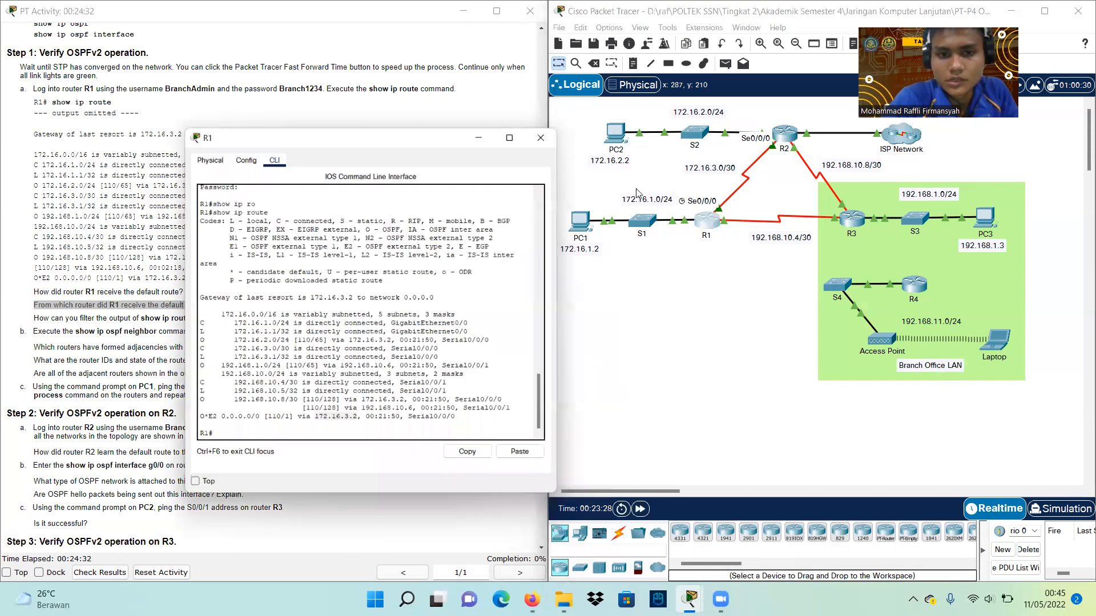
{"action": "left_click", "coordinate": [288, 423]}
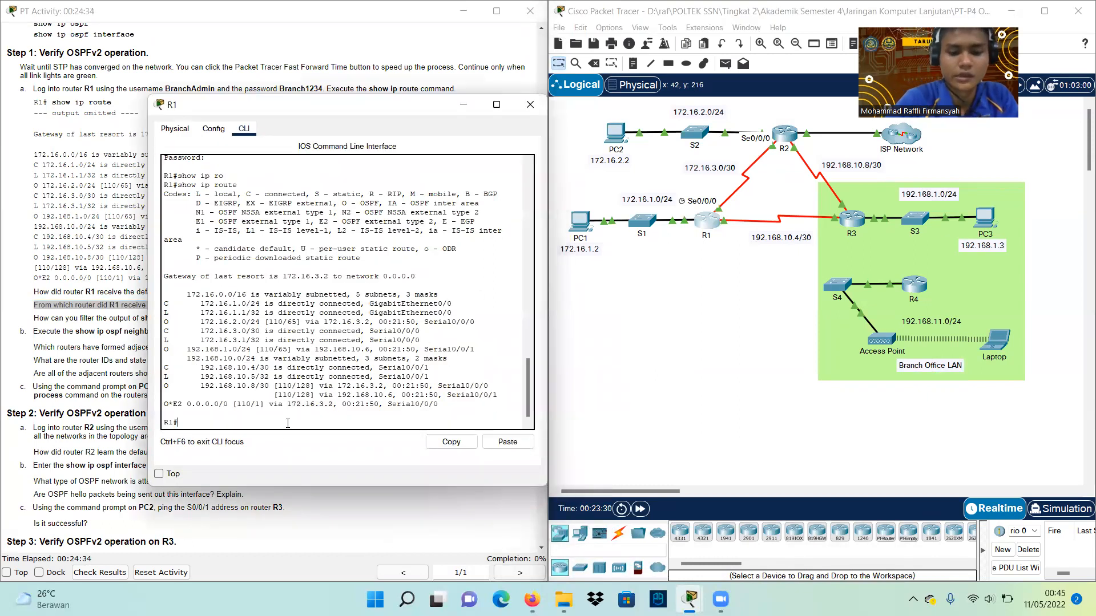
{"action": "type", "text": "sho"}
{"action": "key", "text": "Tab"}
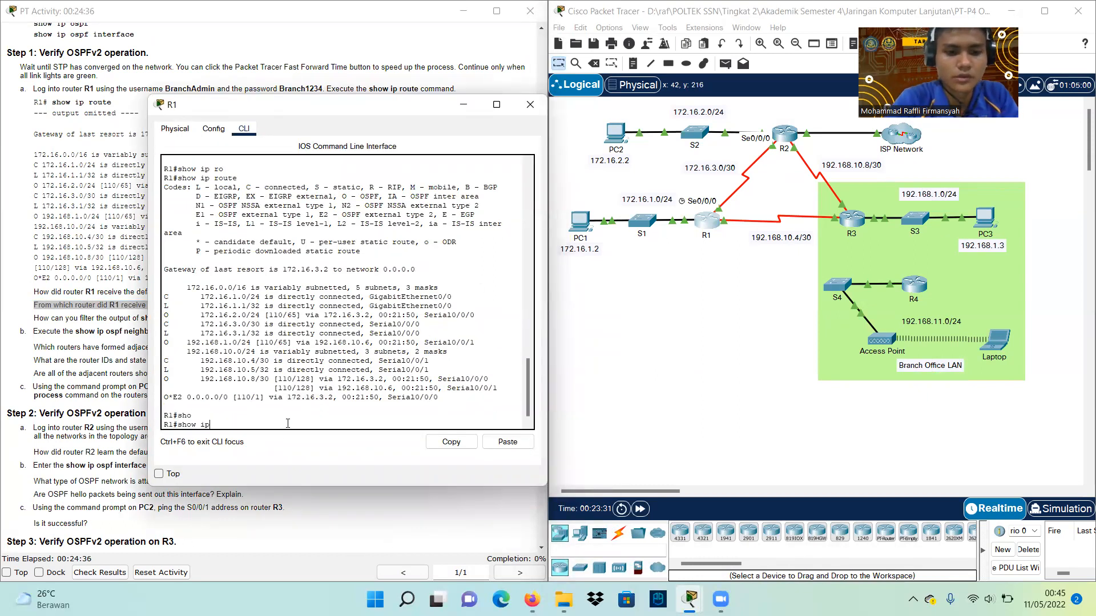
{"action": "type", "text": "ip ro"}
{"action": "key", "text": "Tab"}
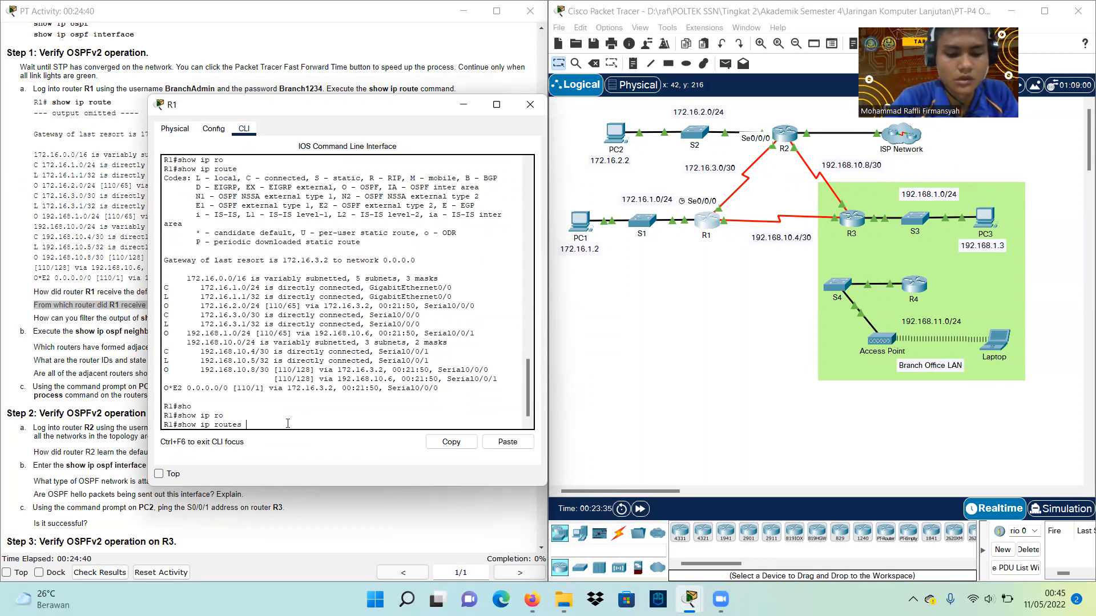
{"action": "key", "text": "Return"}
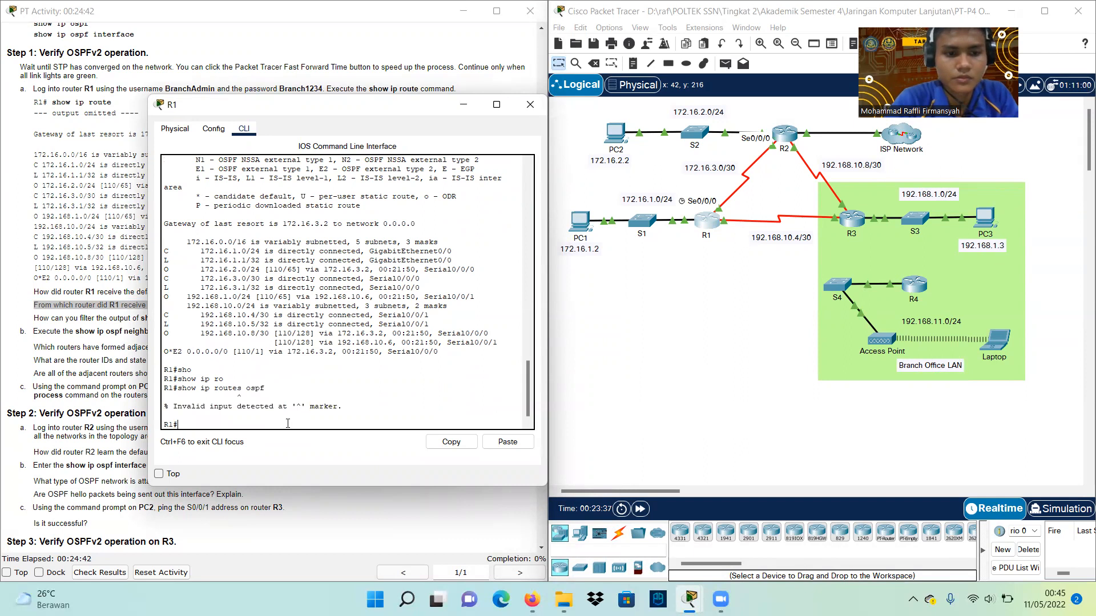
{"action": "key", "text": "Up"}
{"action": "key", "text": "Left"}
{"action": "key", "text": "Left"}
{"action": "key", "text": "Left"}
{"action": "key", "text": "Left"}
{"action": "key", "text": "Left"}
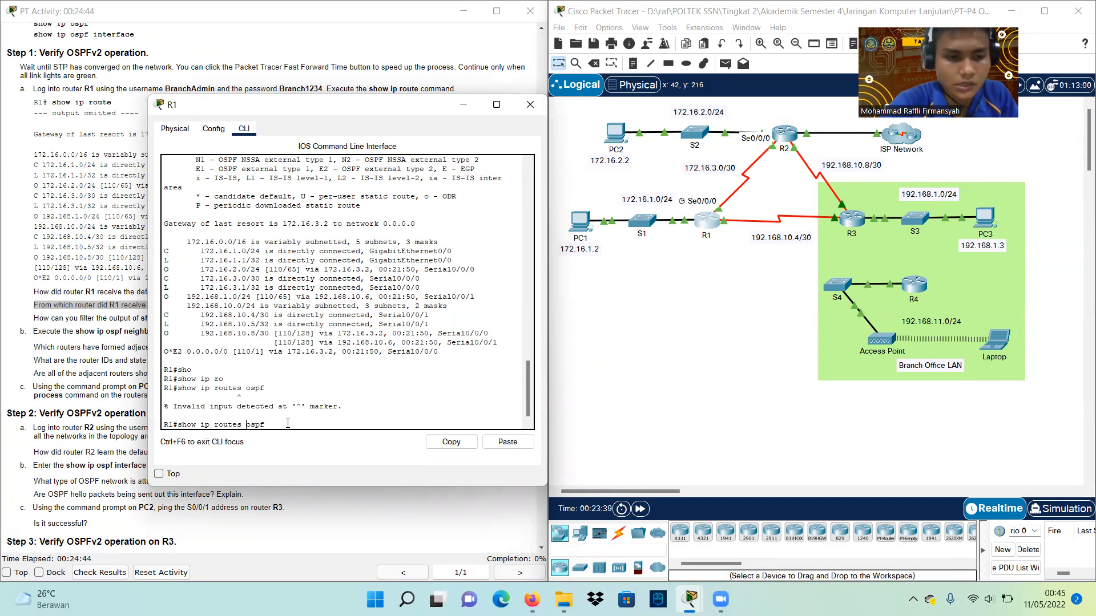
{"action": "key", "text": "Delete"}
{"action": "key", "text": "Return"}
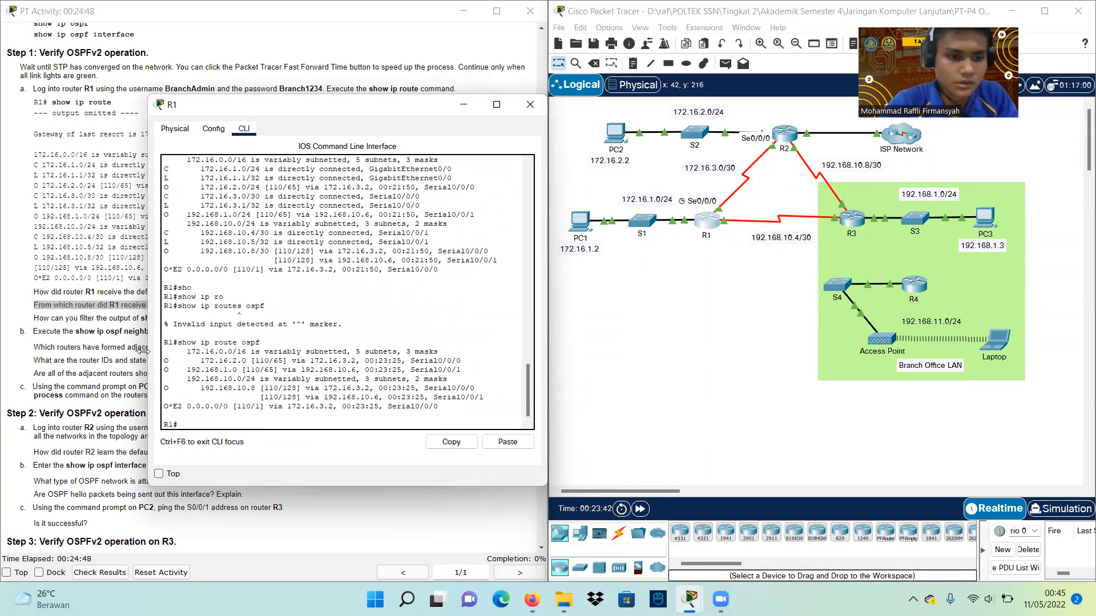
{"action": "left_click_drag", "start_coordinate": [163, 359], "coordinate": [435, 405]}
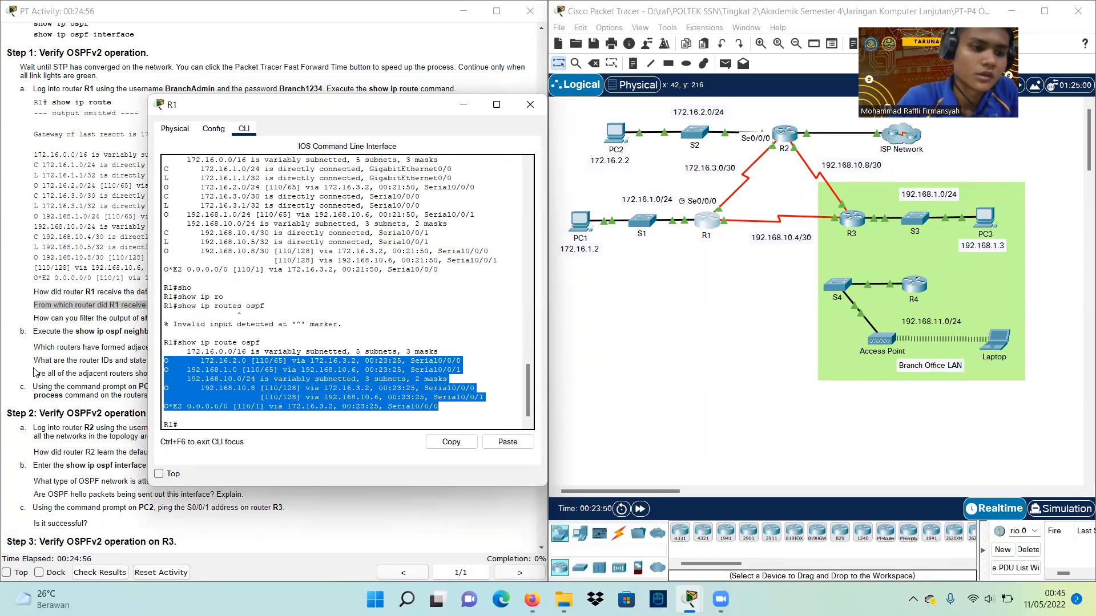
Run show ip ospf neighbor on R1 to list its OSPF neighbors
{"action": "left_click", "coordinate": [85, 344]}
{"action": "left_click_drag", "start_coordinate": [35, 333], "coordinate": [150, 334]}
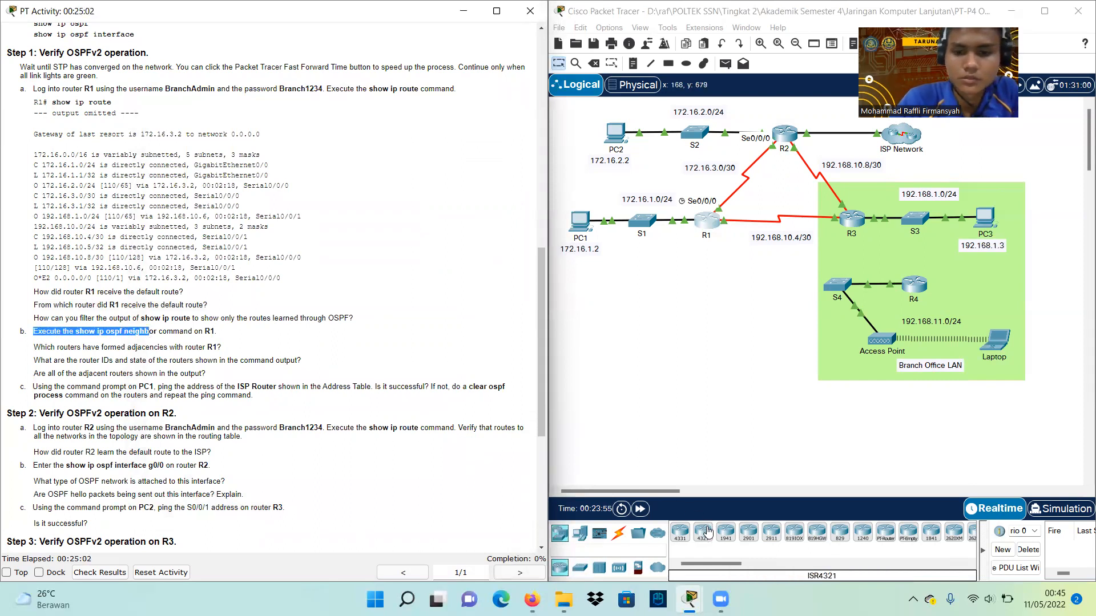
{"action": "left_click", "coordinate": [710, 226]}
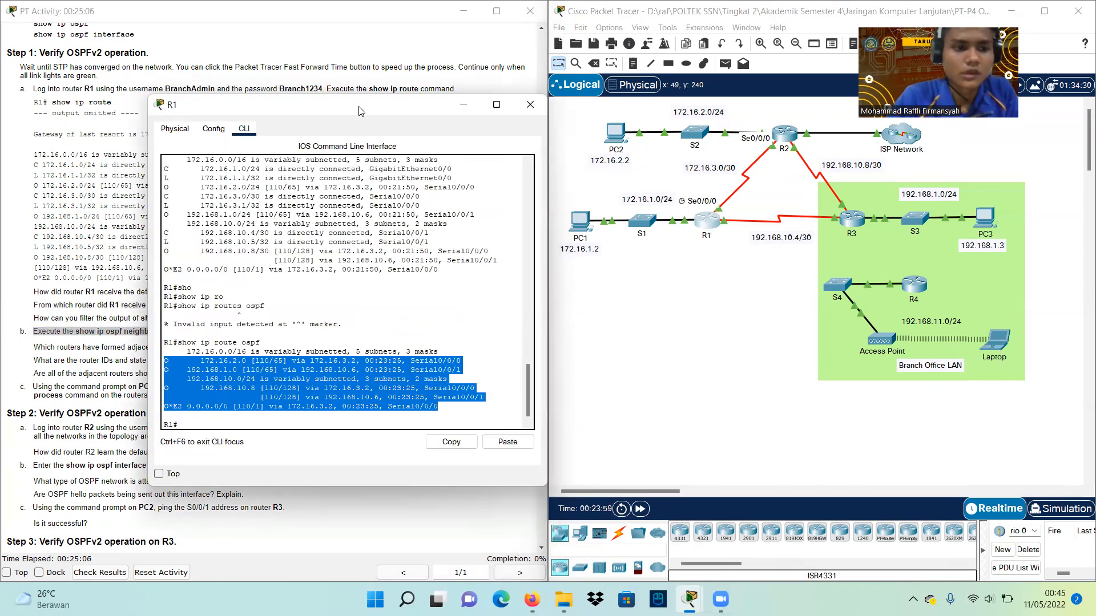
{"action": "left_click_drag", "start_coordinate": [360, 110], "coordinate": [639, 129]}
{"action": "left_click", "coordinate": [496, 442]}
{"action": "type", "text": "show ip osp"}
{"action": "key", "text": "Tab"}
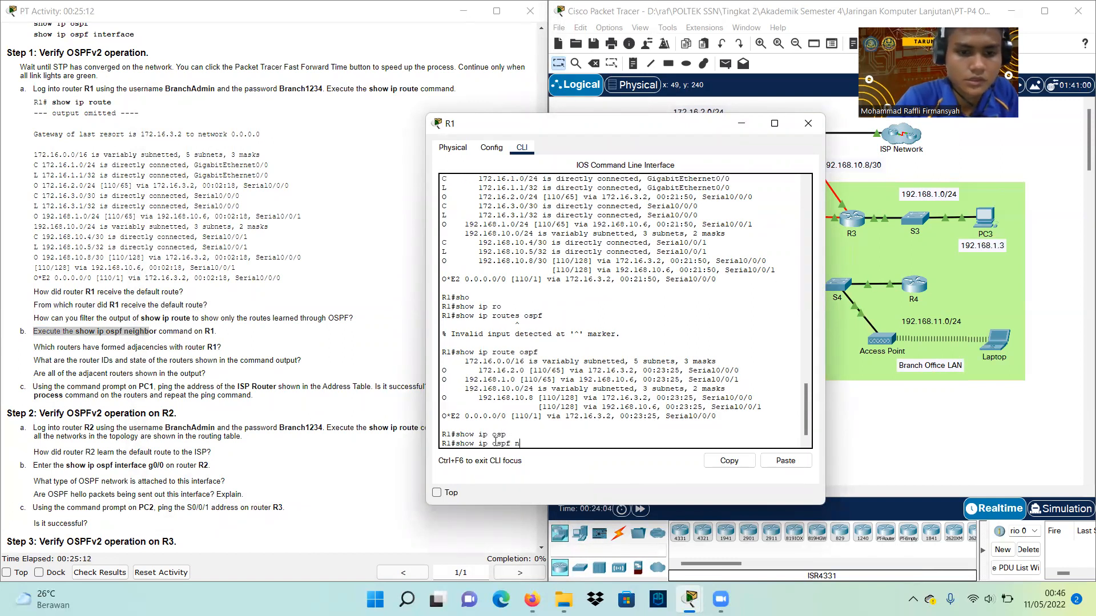
{"action": "type", "text": "nei"}
{"action": "key", "text": "Tab"}
{"action": "key", "text": "Return"}
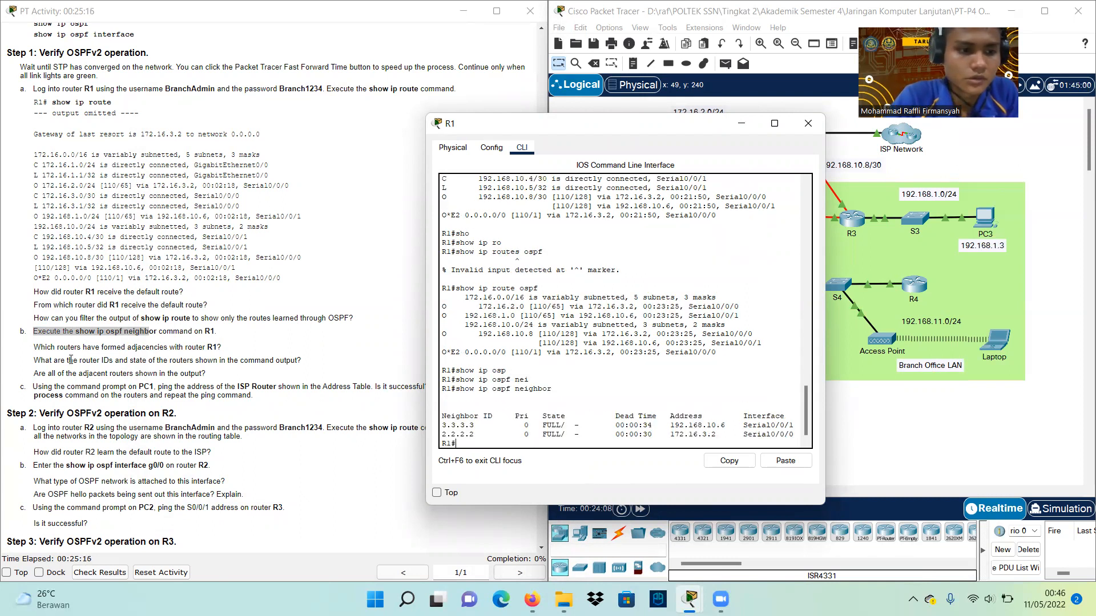
Highlight the adjacency question and neighbor IDs 3.3.3.3 and 2.2.2.2 in R1's output
{"action": "left_click", "coordinate": [37, 348]}
{"action": "left_click_drag", "start_coordinate": [34, 347], "coordinate": [217, 349]}
{"action": "left_click_drag", "start_coordinate": [621, 129], "coordinate": [473, 55]}
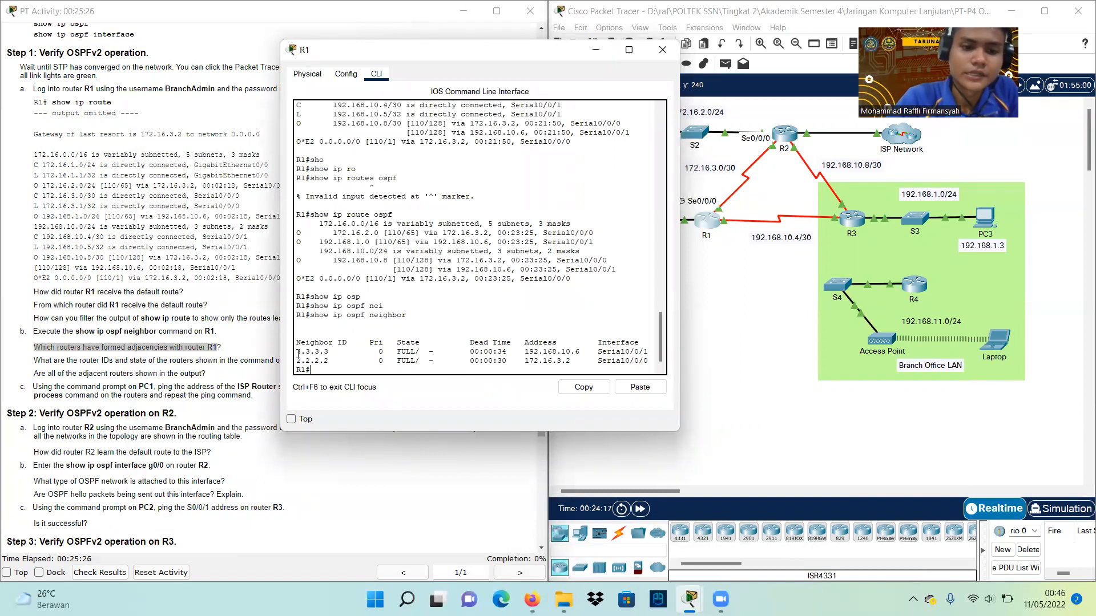
{"action": "left_click_drag", "start_coordinate": [297, 353], "coordinate": [328, 354]}
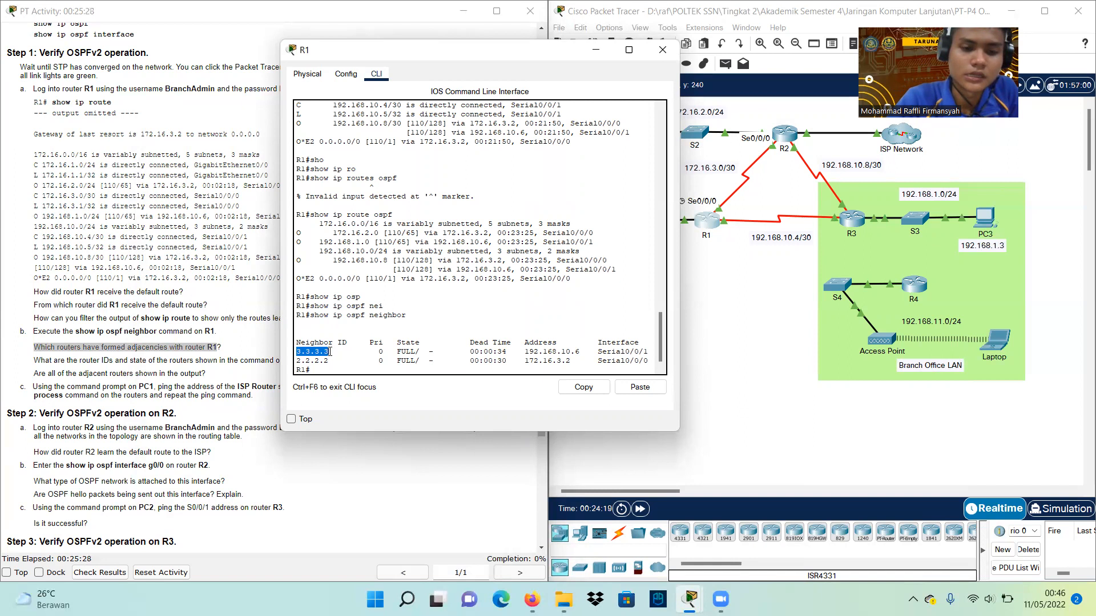
{"action": "left_click_drag", "start_coordinate": [297, 361], "coordinate": [328, 360]}
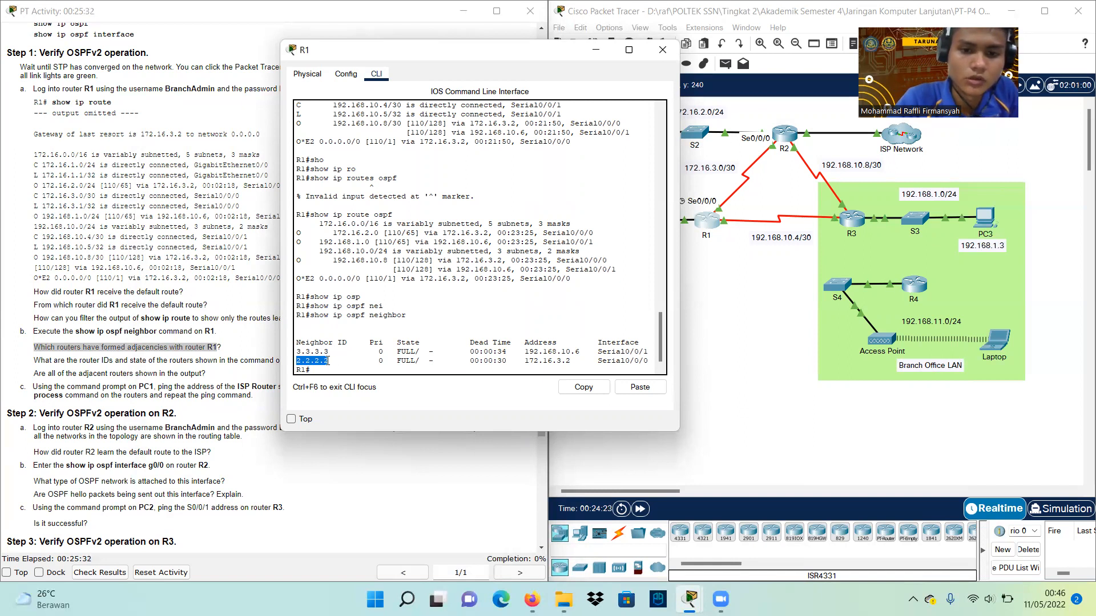
Match 192.168.10.6 to R3's S0/0/0 and 172.16.3.2 to R2's S0/0/0 in the table
{"action": "scroll", "coordinate": [151, 153], "scroll_direction": "up", "scroll_amount": 8}
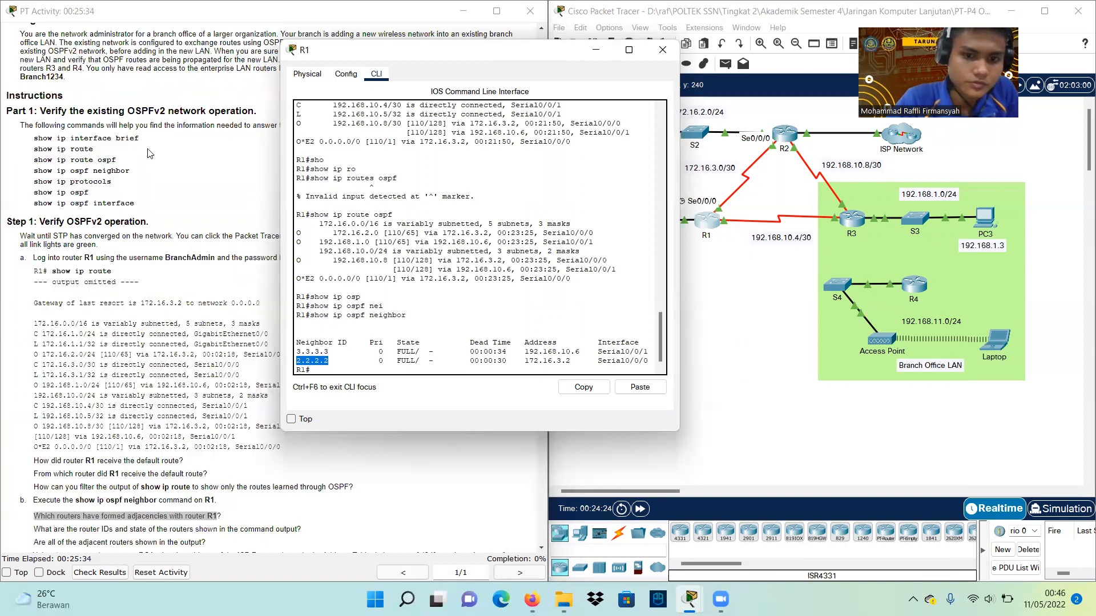
{"action": "scroll", "coordinate": [153, 186], "scroll_direction": "up", "scroll_amount": 5}
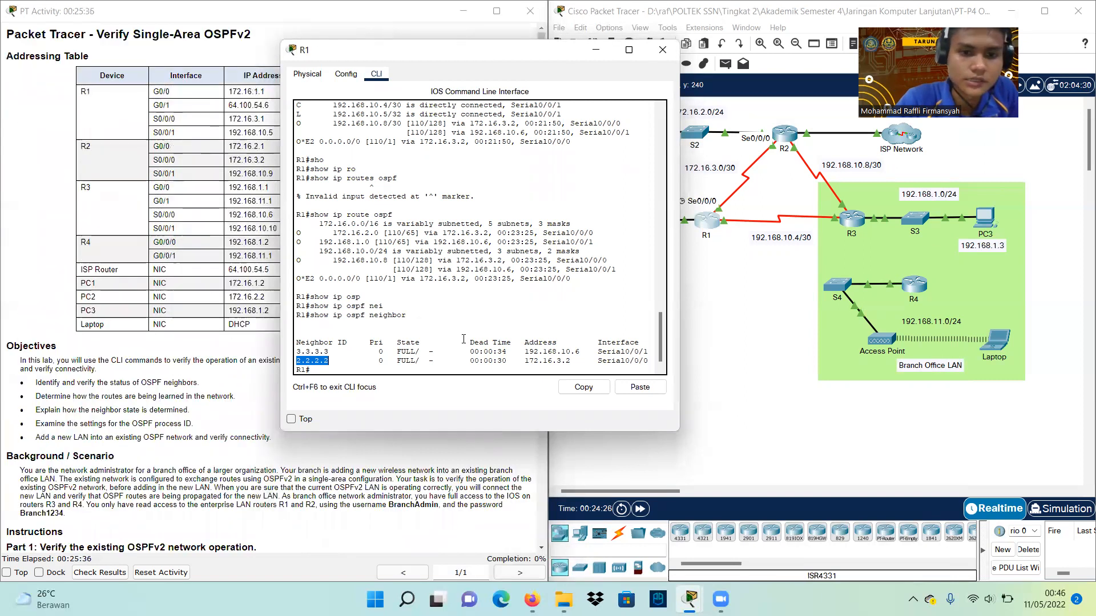
{"action": "left_click_drag", "start_coordinate": [457, 54], "coordinate": [614, 77]}
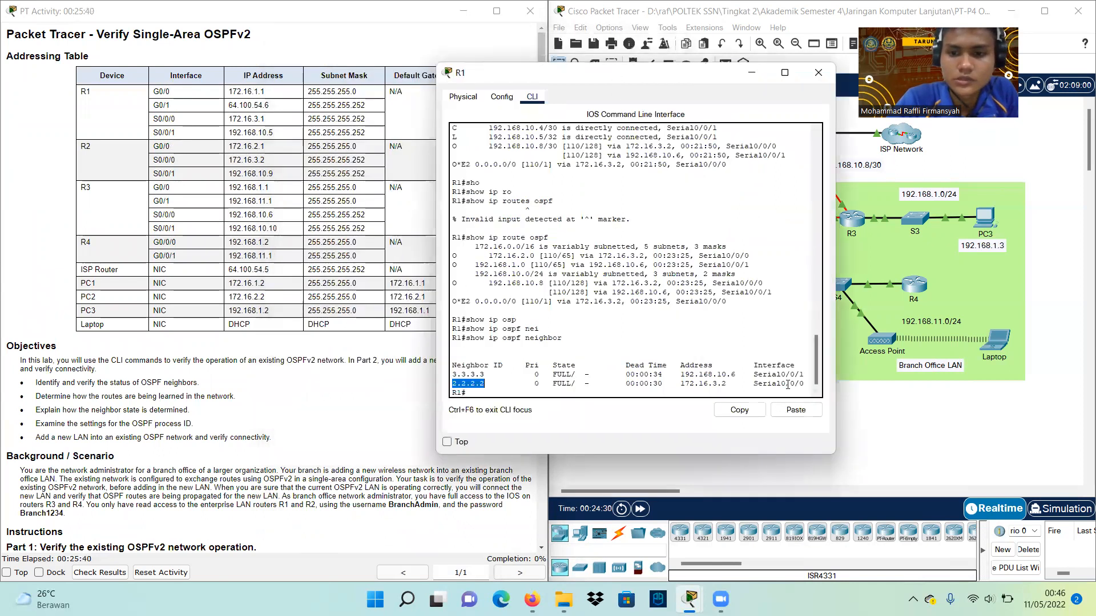
{"action": "left_click_drag", "start_coordinate": [680, 374], "coordinate": [739, 374]}
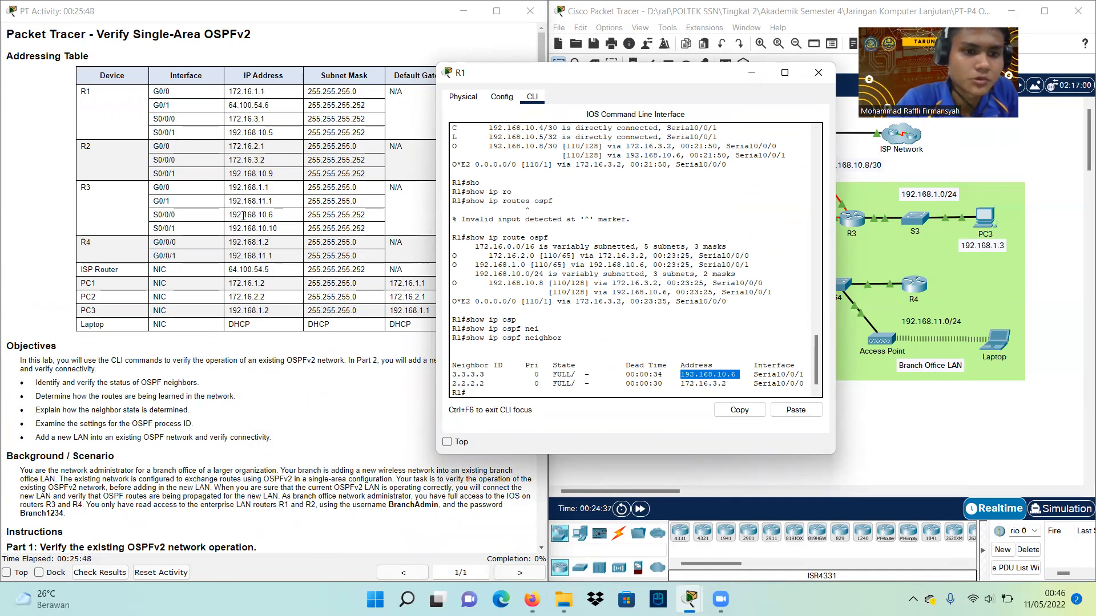
{"action": "left_click_drag", "start_coordinate": [228, 216], "coordinate": [279, 217]}
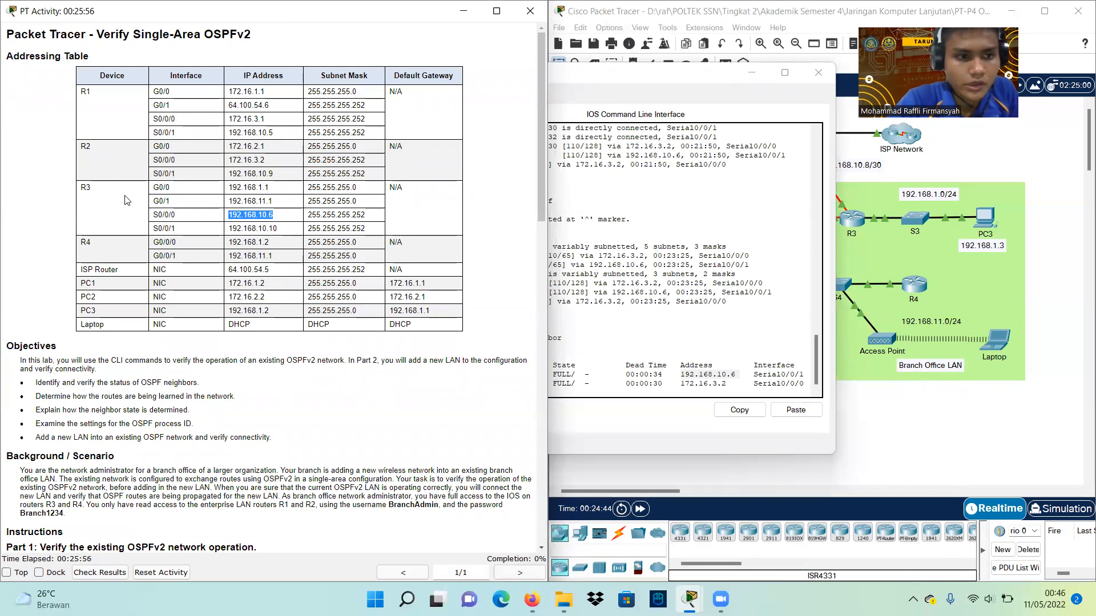
{"action": "left_click_drag", "start_coordinate": [697, 86], "coordinate": [459, 121]}
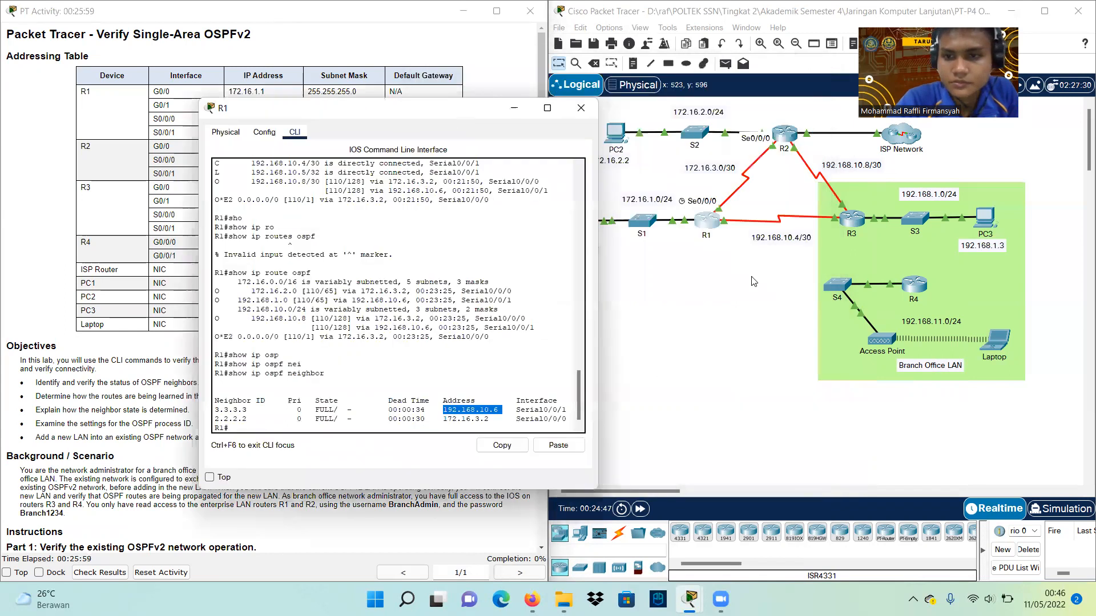
{"action": "left_click", "coordinate": [715, 306]}
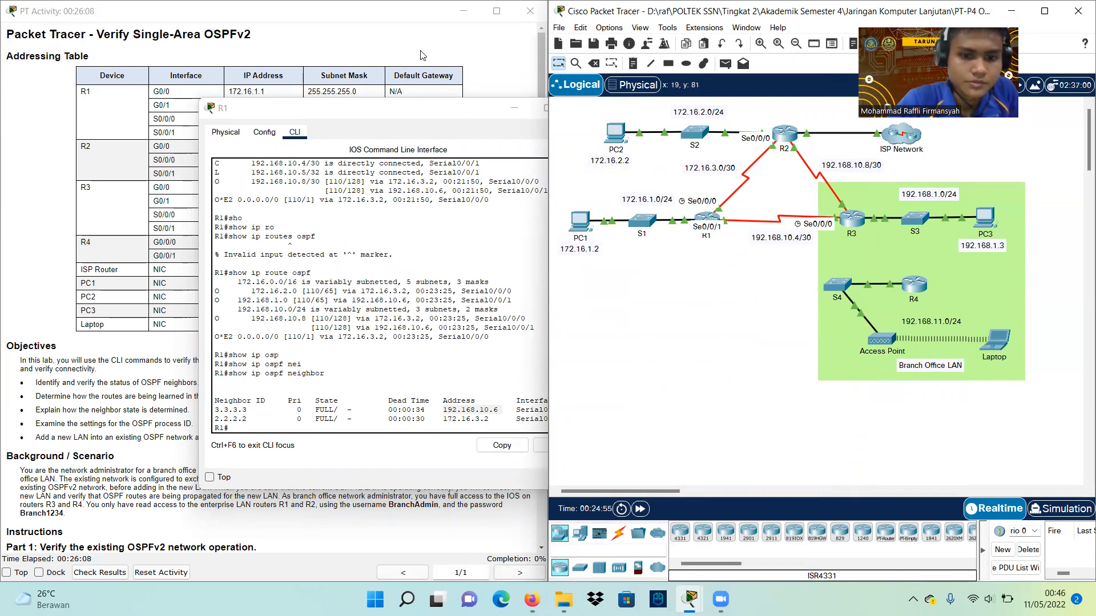
{"action": "left_click_drag", "start_coordinate": [389, 117], "coordinate": [273, 111]}
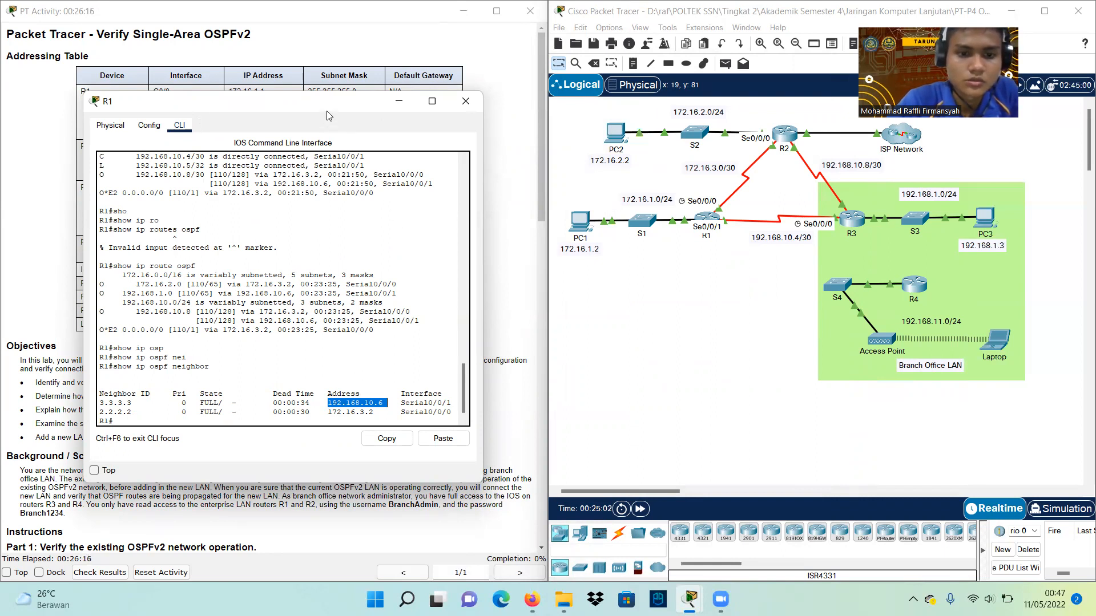
{"action": "left_click_drag", "start_coordinate": [329, 116], "coordinate": [641, 272]}
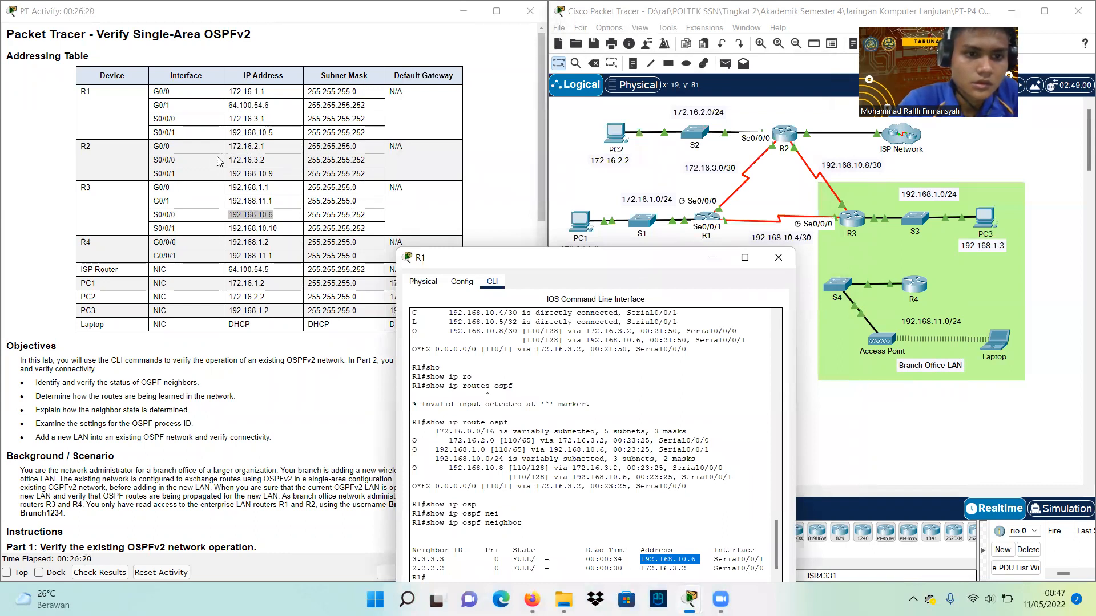
{"action": "left_click_drag", "start_coordinate": [227, 159], "coordinate": [272, 161]}
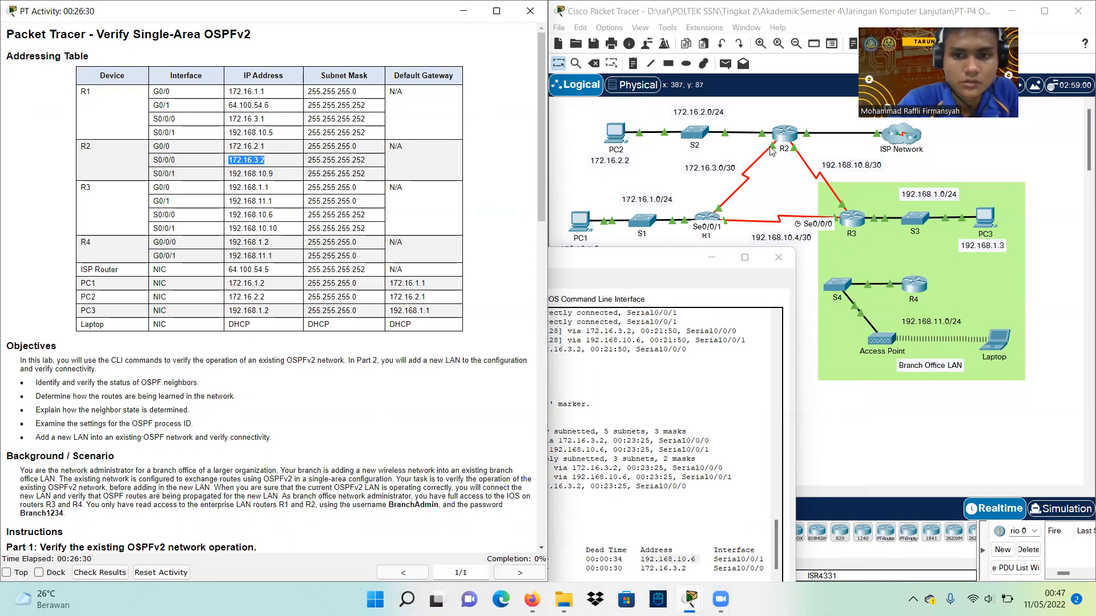
Highlight the questions about routers adjacent to R1 and their router IDs and states
{"action": "left_click", "coordinate": [632, 267]}
{"action": "left_click_drag", "start_coordinate": [632, 267], "coordinate": [829, 125]}
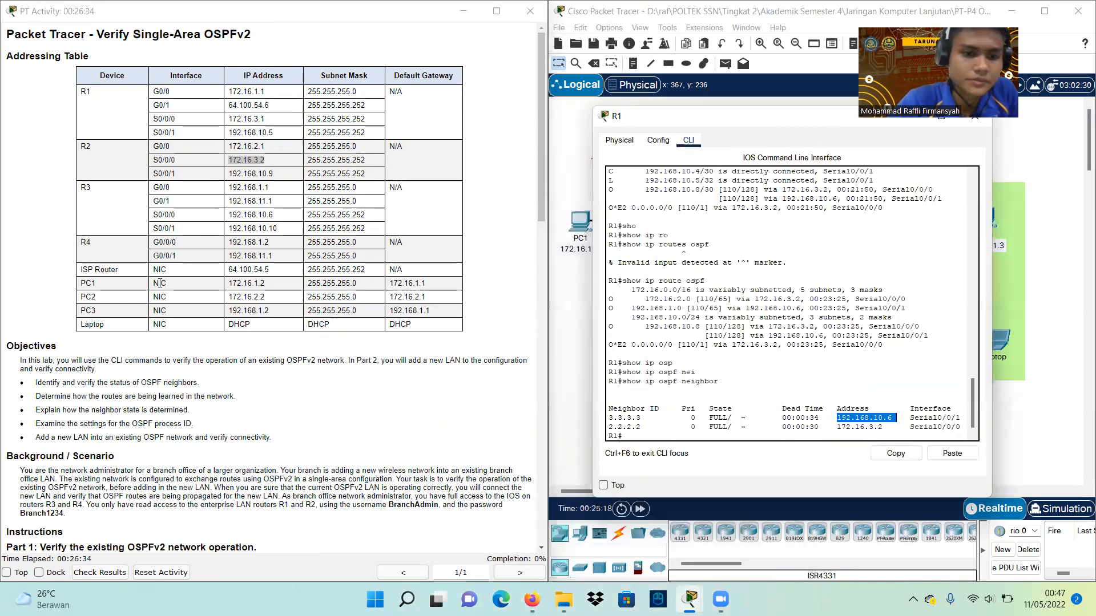
{"action": "scroll", "coordinate": [224, 358], "scroll_direction": "down", "scroll_amount": 15}
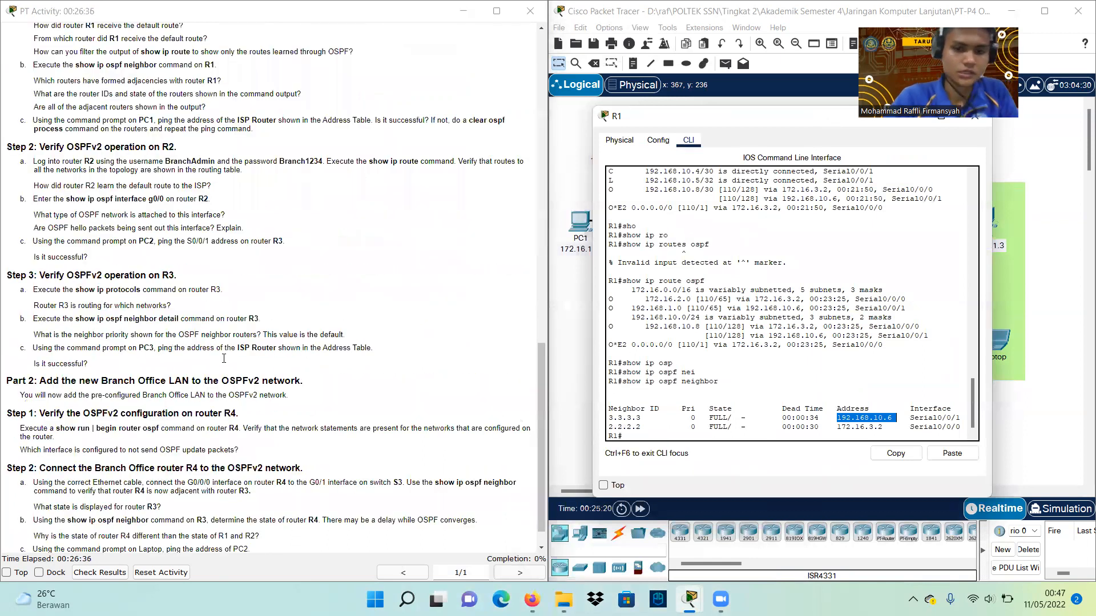
{"action": "scroll", "coordinate": [294, 386], "scroll_direction": "down", "scroll_amount": 1}
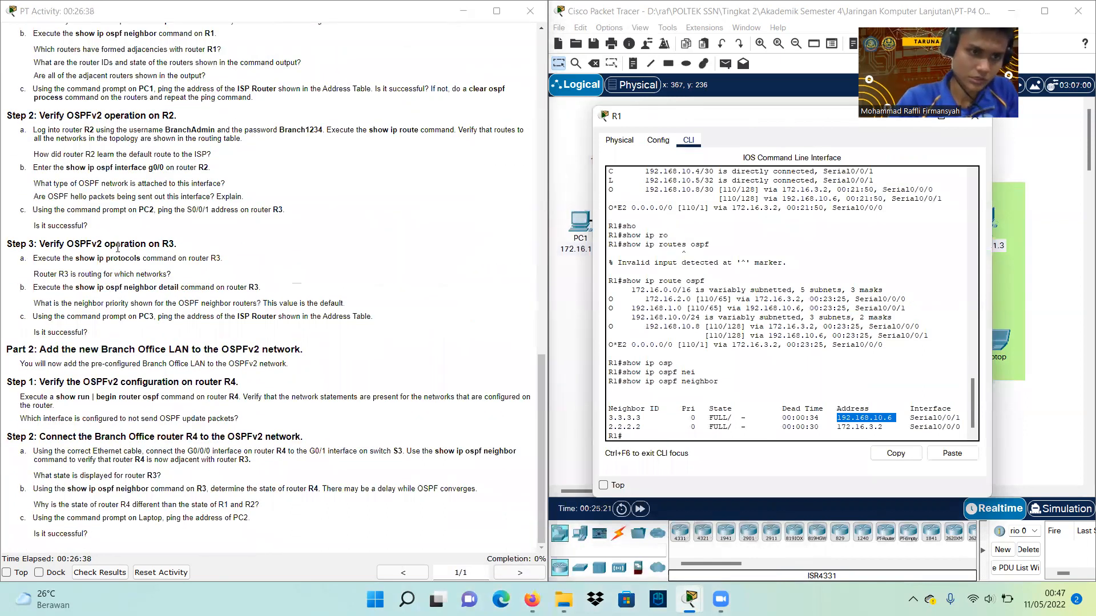
{"action": "scroll", "coordinate": [51, 154], "scroll_direction": "up", "scroll_amount": 4}
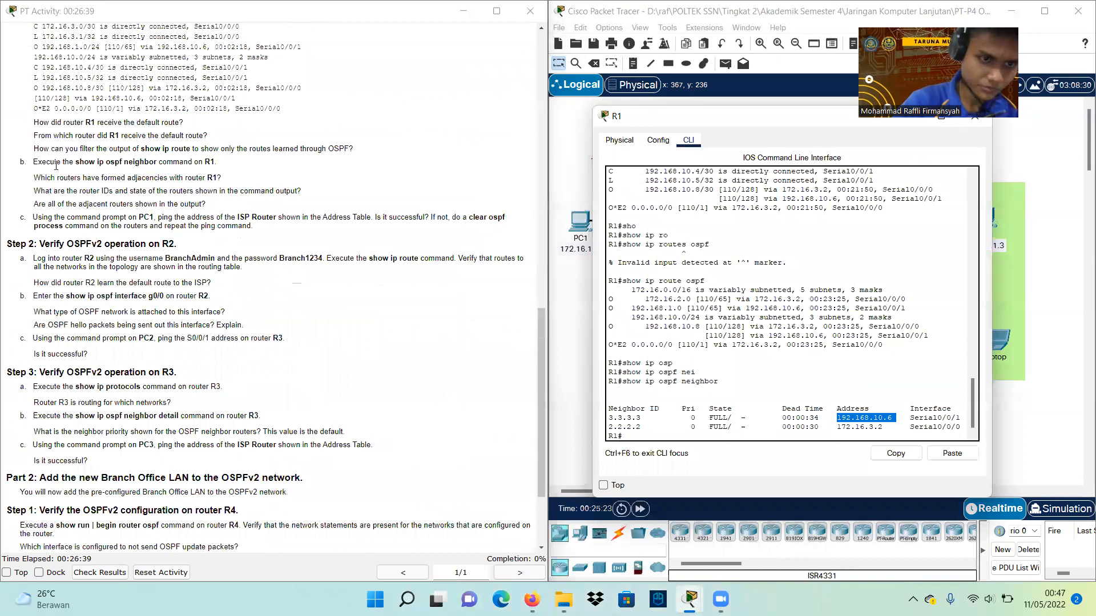
{"action": "left_click_drag", "start_coordinate": [36, 177], "coordinate": [234, 177]}
{"action": "left_click", "coordinate": [234, 177]}
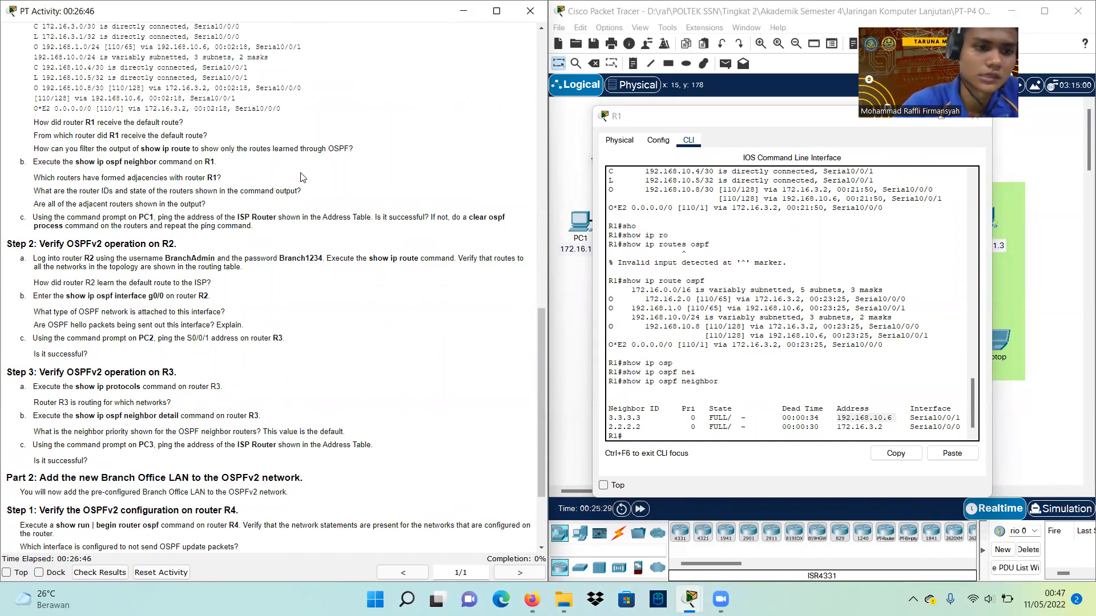
{"action": "left_click_drag", "start_coordinate": [38, 194], "coordinate": [307, 189]}
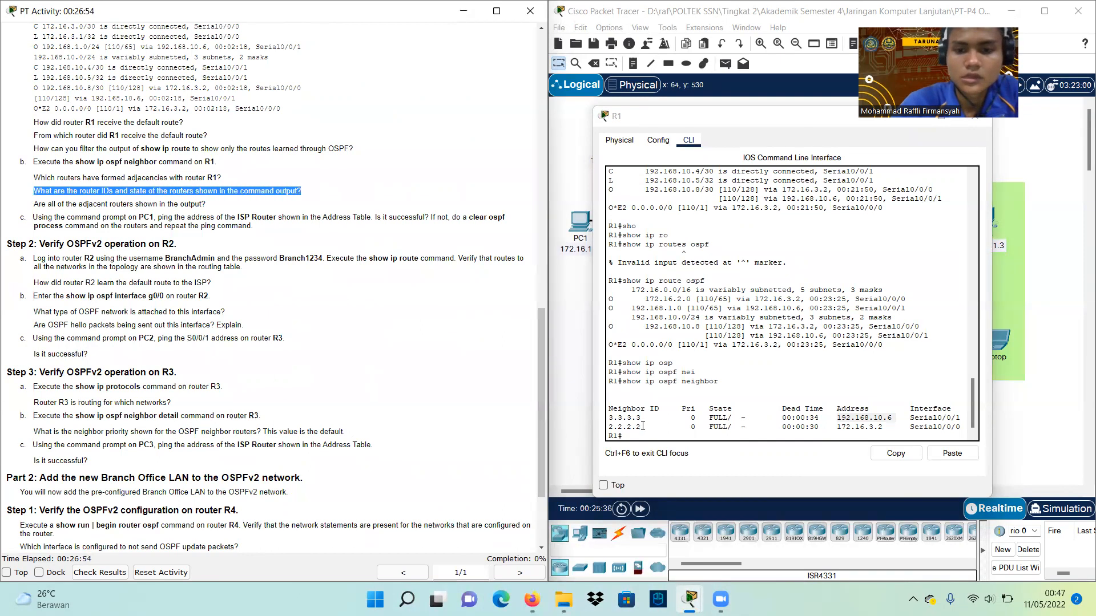
Mark neighbor ID 3.3.3.3 and move R1's console to the lower left
{"action": "left_click_drag", "start_coordinate": [610, 418], "coordinate": [641, 418]}
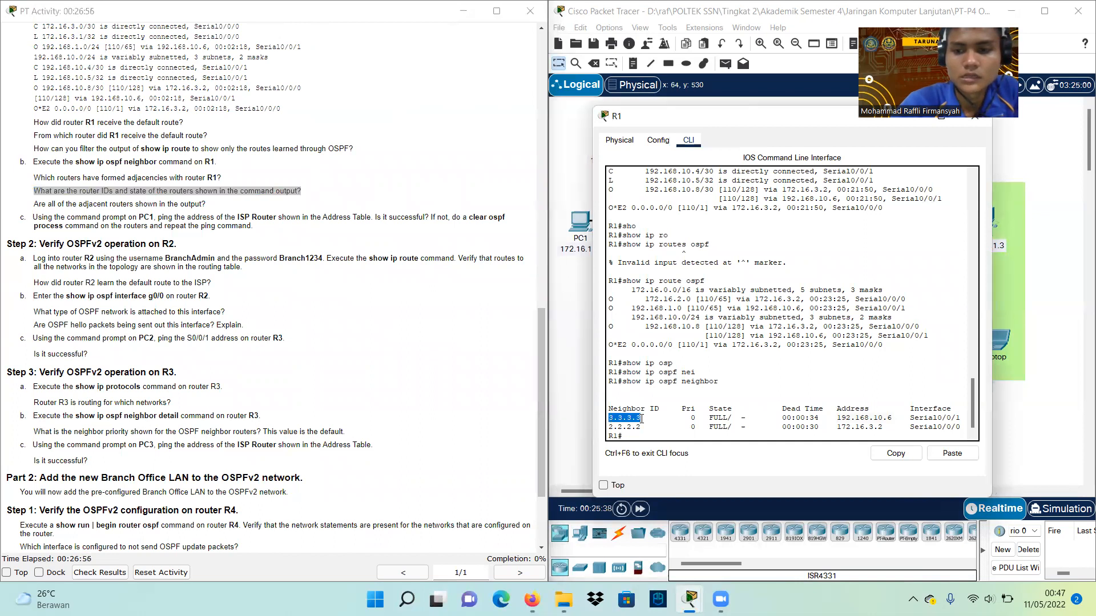
{"action": "left_click_drag", "start_coordinate": [763, 129], "coordinate": [665, 109]}
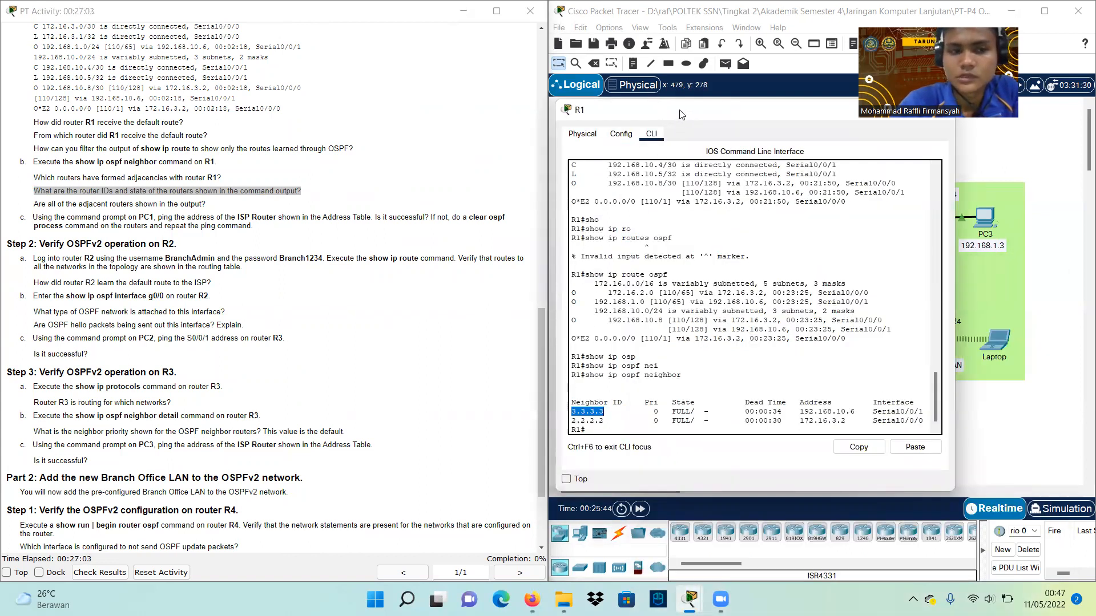
{"action": "left_click_drag", "start_coordinate": [680, 114], "coordinate": [637, 246]}
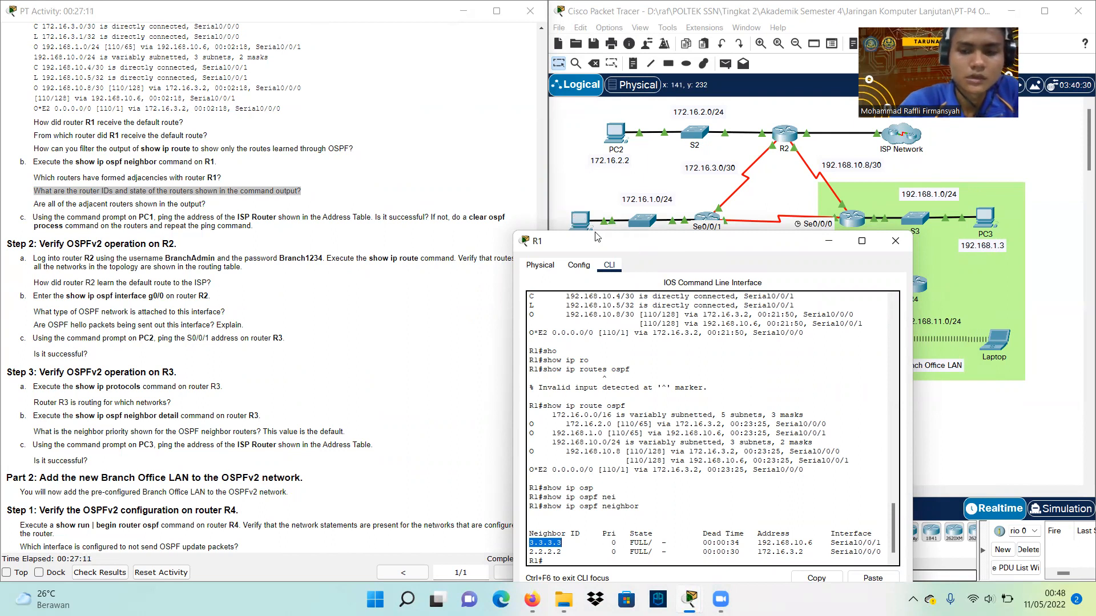
{"action": "left_click_drag", "start_coordinate": [630, 249], "coordinate": [344, 127]}
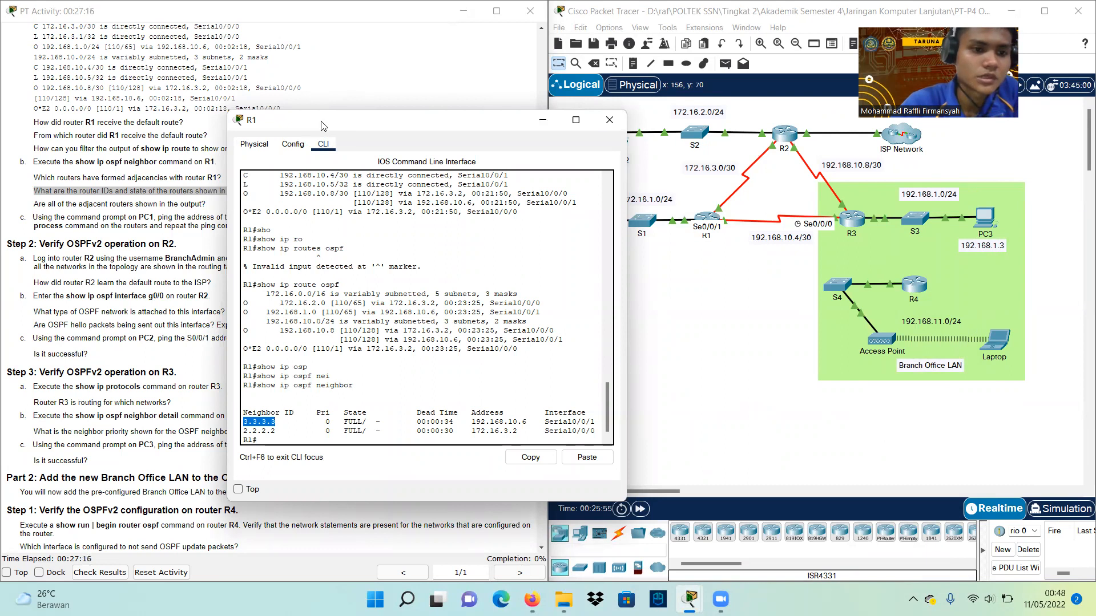
{"action": "left_click_drag", "start_coordinate": [321, 126], "coordinate": [361, 123]}
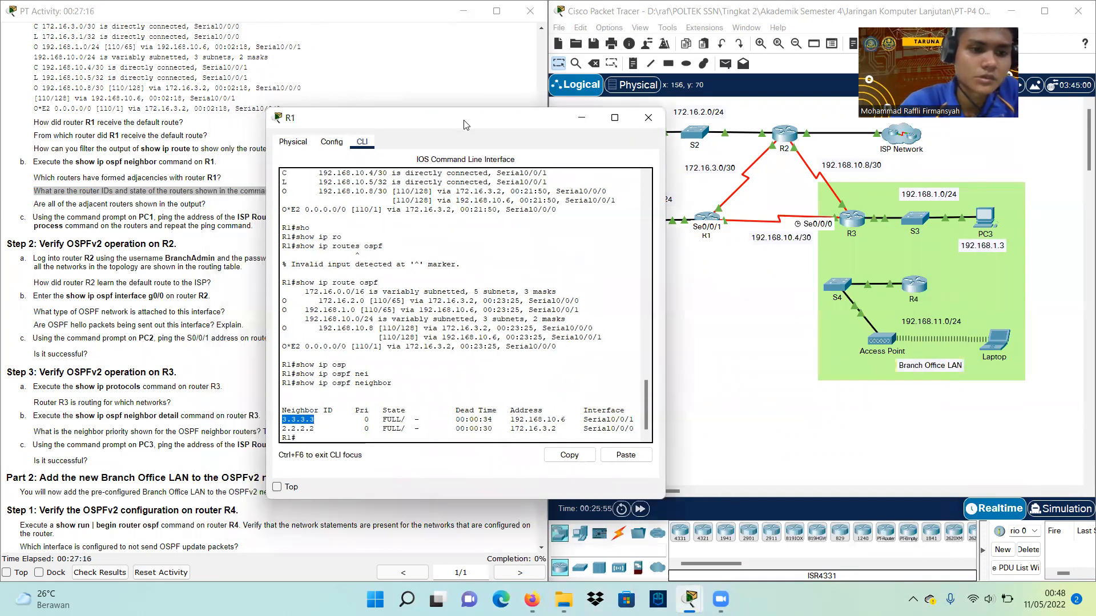
{"action": "left_click_drag", "start_coordinate": [464, 124], "coordinate": [295, 262]}
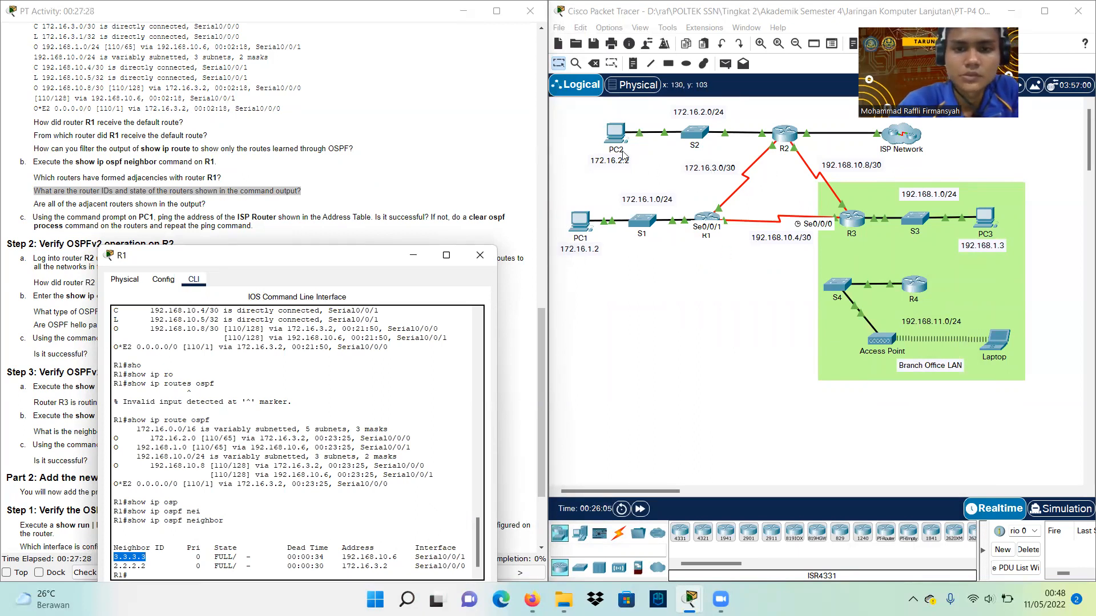
Ping 64.100.54.5 from PC1's Command Prompt, then close R1's console window
{"action": "left_click", "coordinate": [580, 221]}
{"action": "left_click", "coordinate": [454, 118]}
{"action": "left_click", "coordinate": [634, 189]}
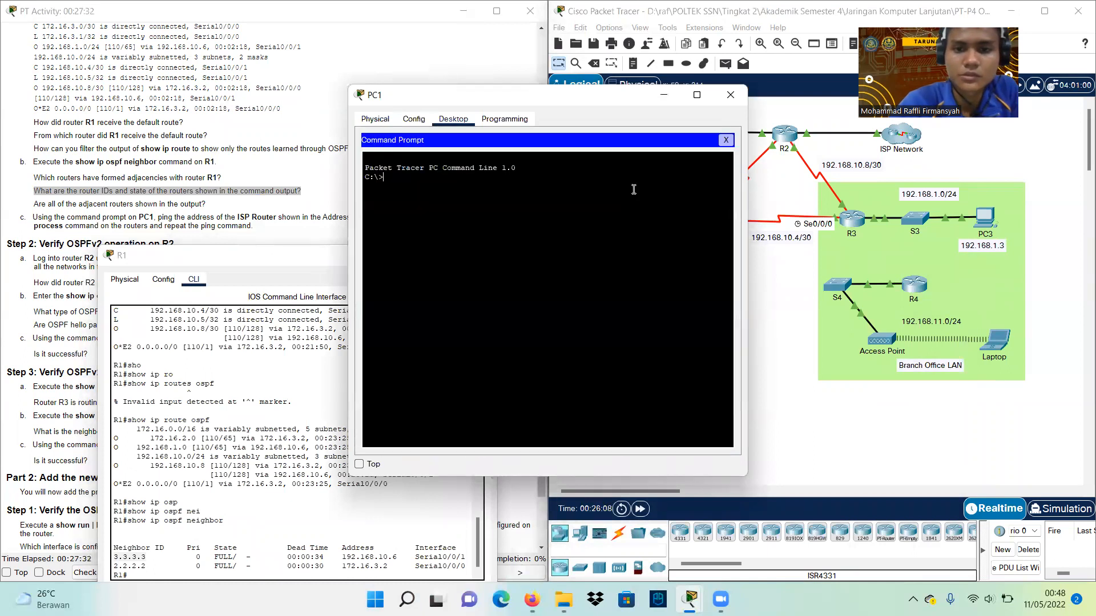
{"action": "type", "text": "ping"}
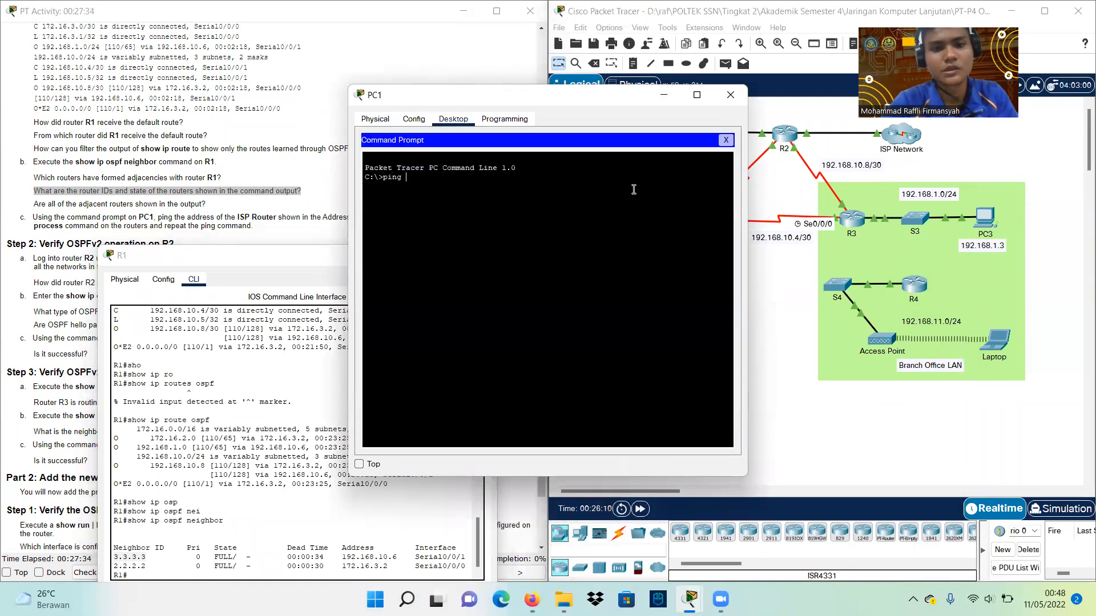
{"action": "scroll", "coordinate": [157, 135], "scroll_direction": "down", "scroll_amount": 2}
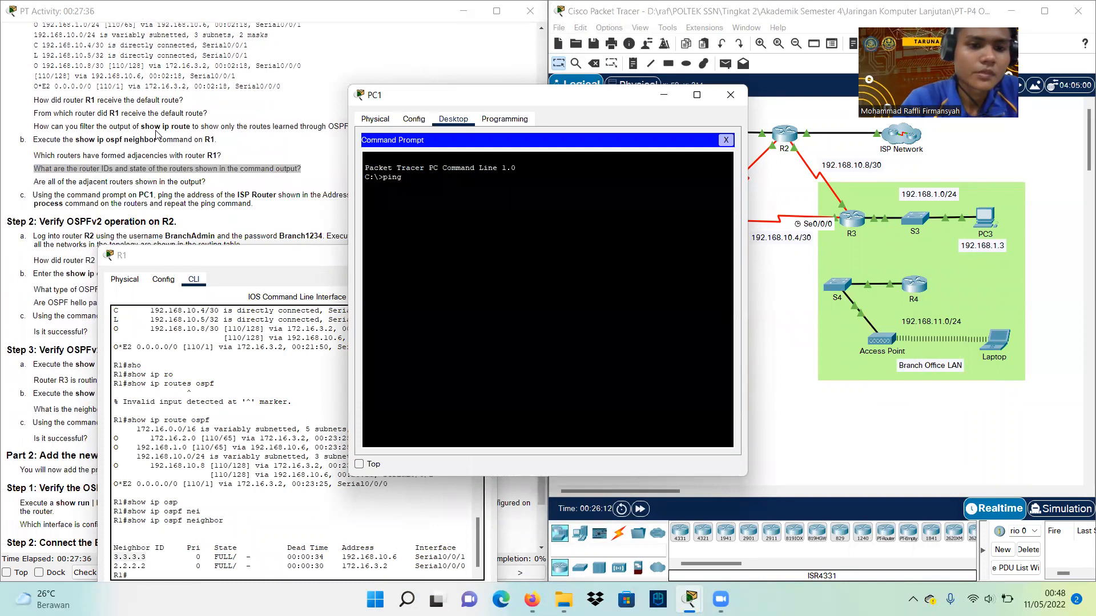
{"action": "scroll", "coordinate": [157, 135], "scroll_direction": "up", "scroll_amount": 15}
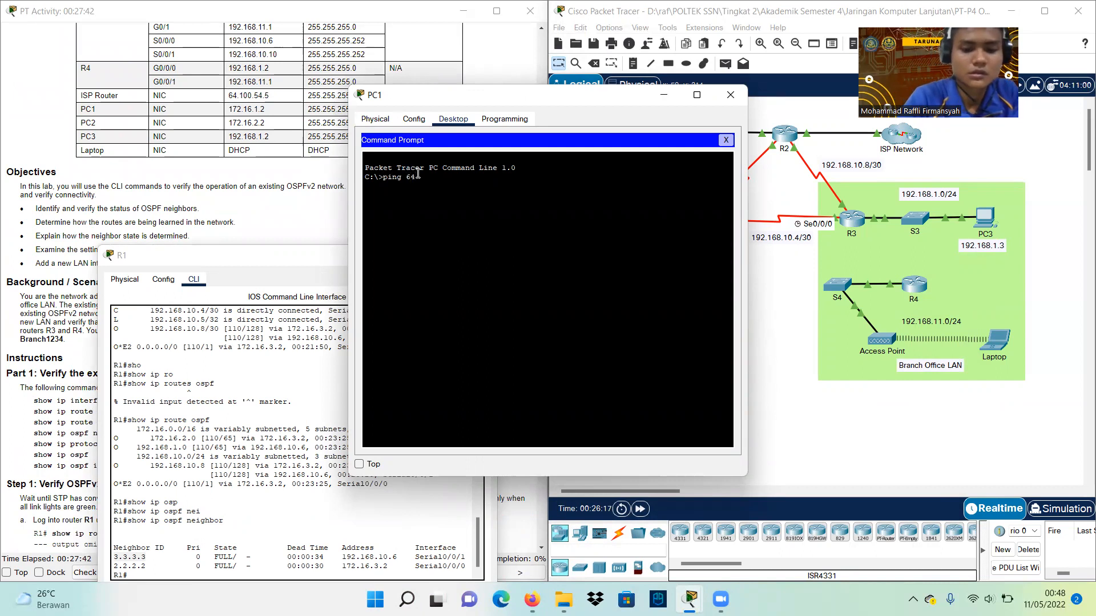
{"action": "type", "text": "100"}
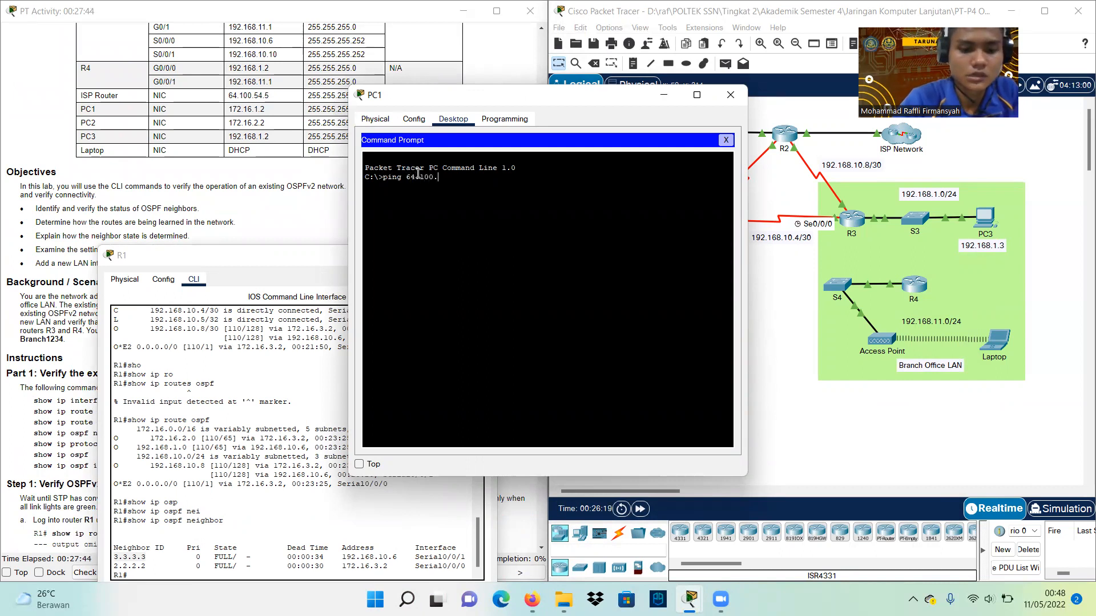
{"action": "type", "text": ".54"}
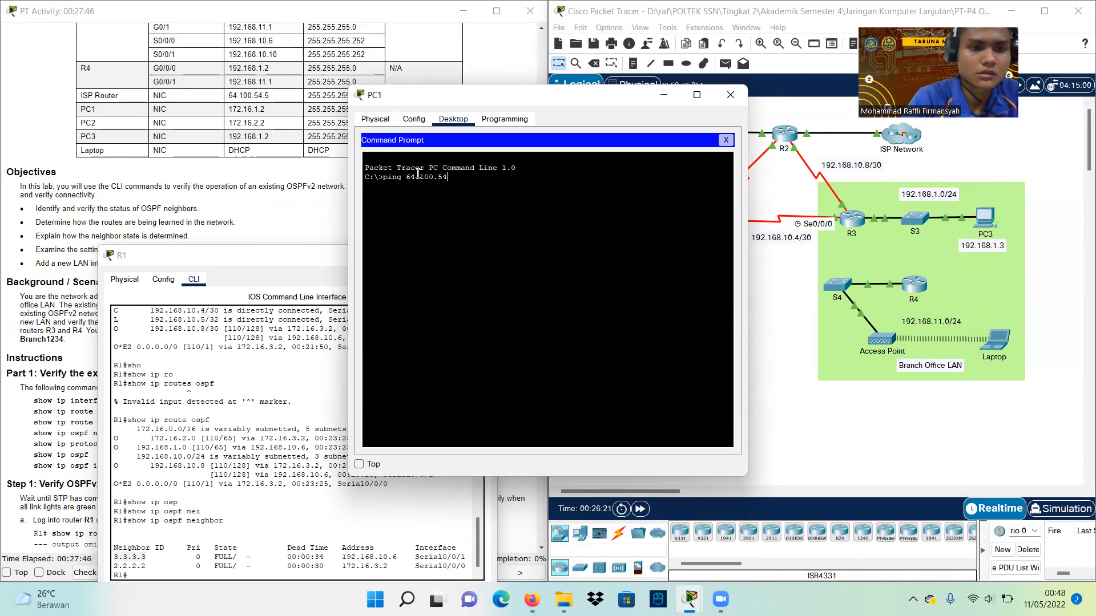
{"action": "type", "text": ".5"}
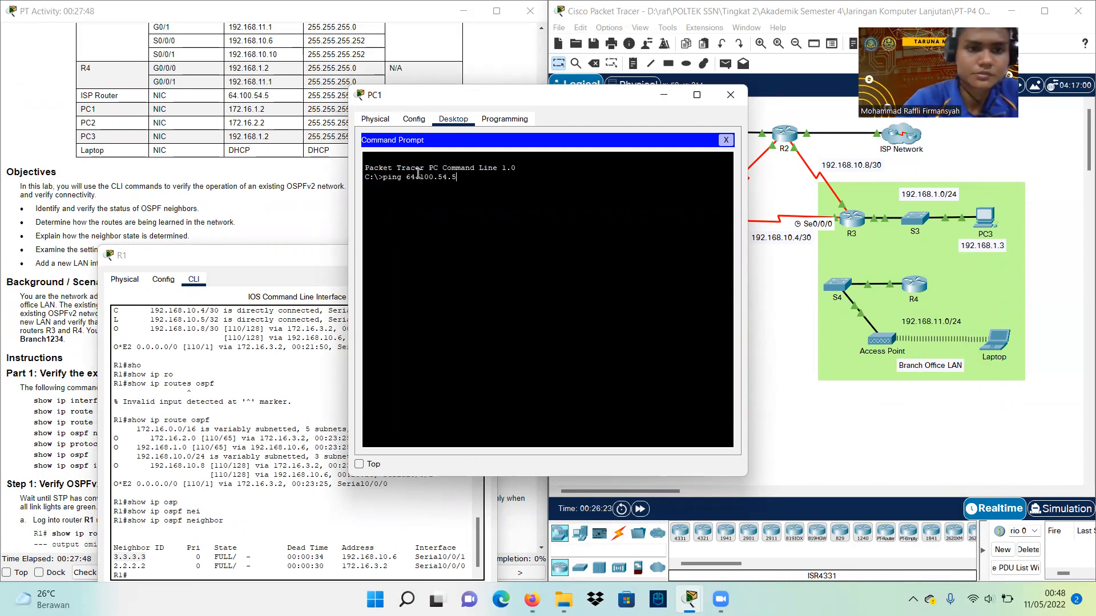
{"action": "key", "text": "Return"}
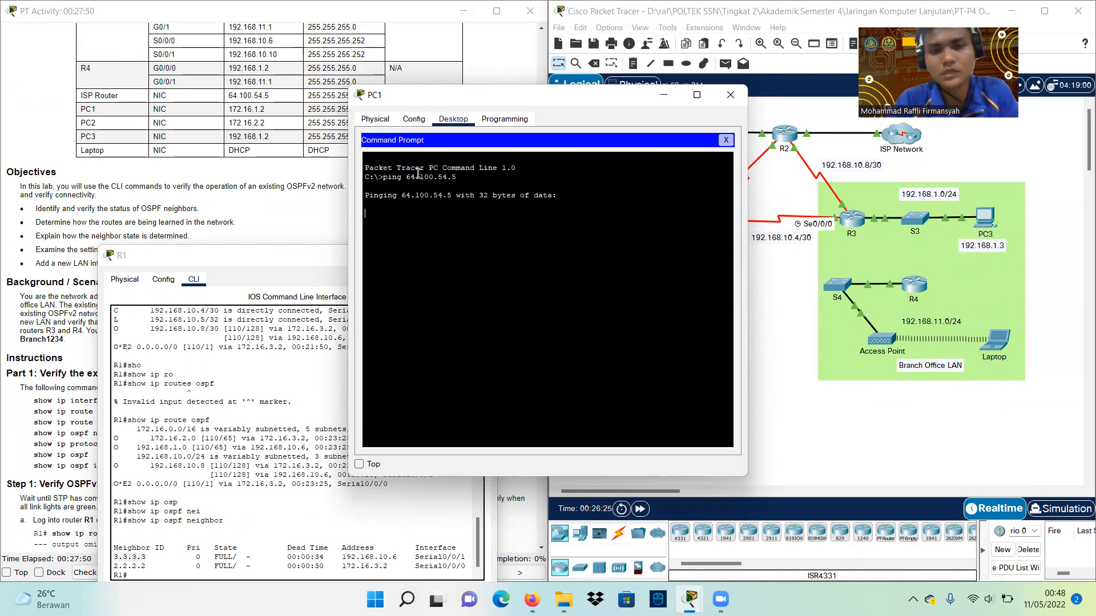
{"action": "left_click", "coordinate": [275, 255]}
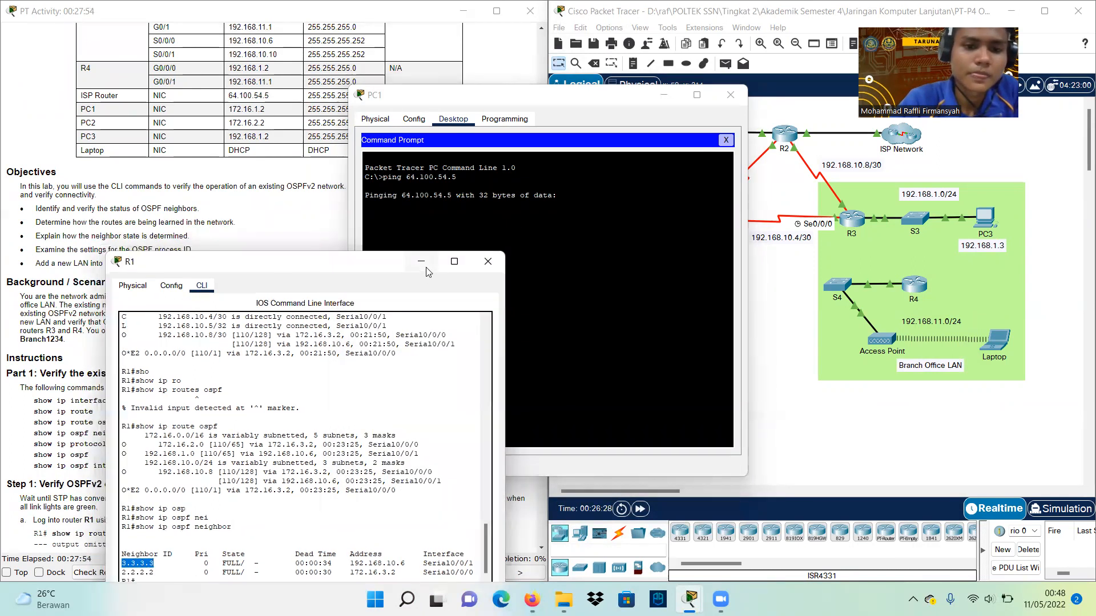
{"action": "left_click", "coordinate": [480, 255]}
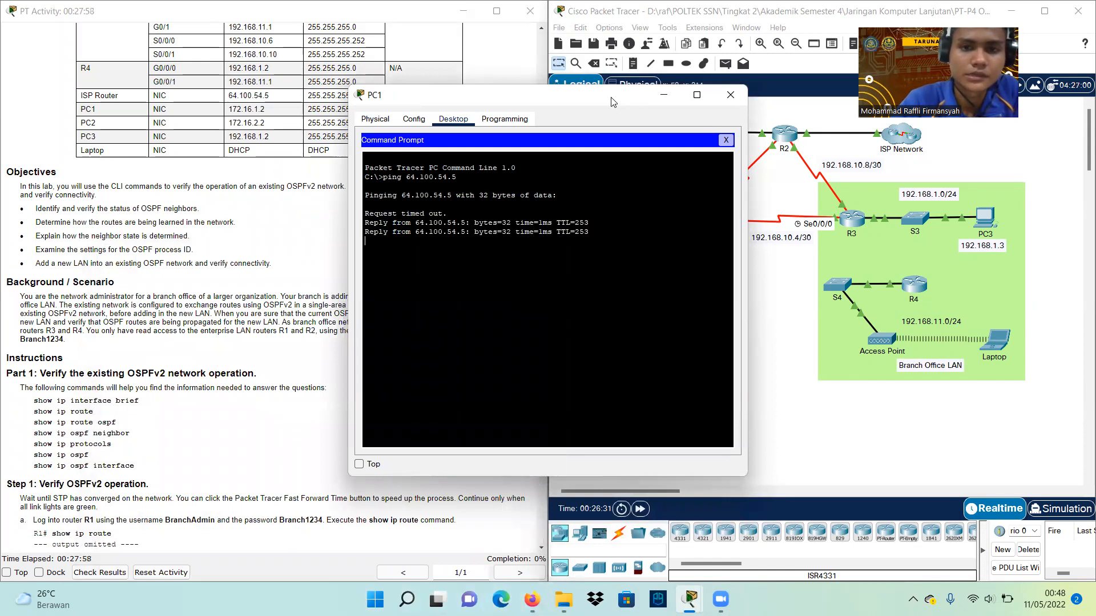
Scroll the instructions to Step 2 and highlight the step about logging into R2
{"action": "left_click_drag", "start_coordinate": [611, 97], "coordinate": [782, 109]}
{"action": "scroll", "coordinate": [212, 351], "scroll_direction": "down", "scroll_amount": 5}
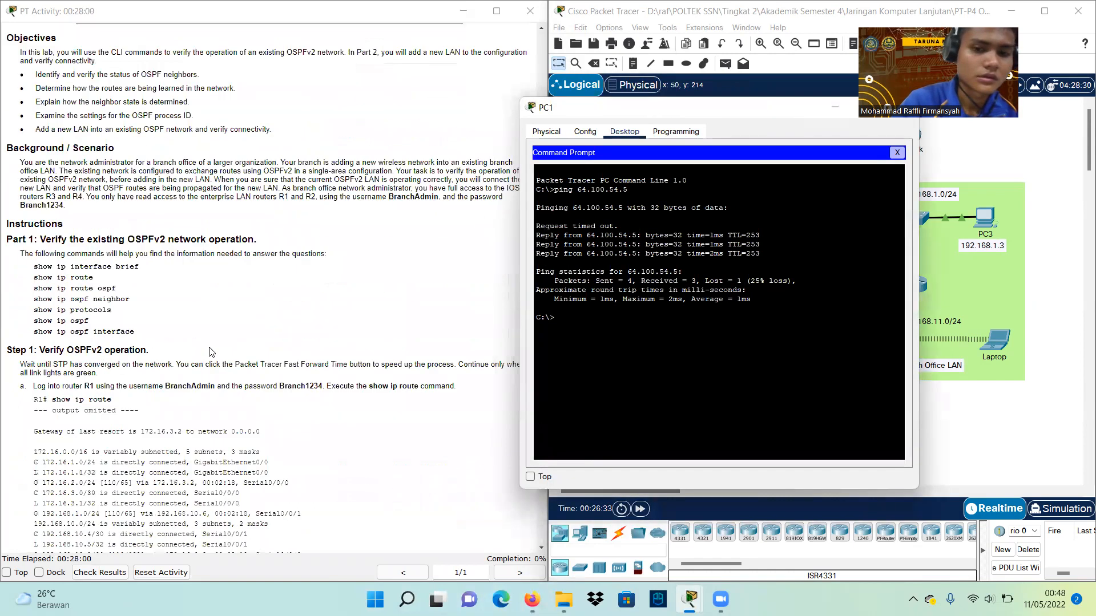
{"action": "scroll", "coordinate": [169, 395], "scroll_direction": "down", "scroll_amount": 1}
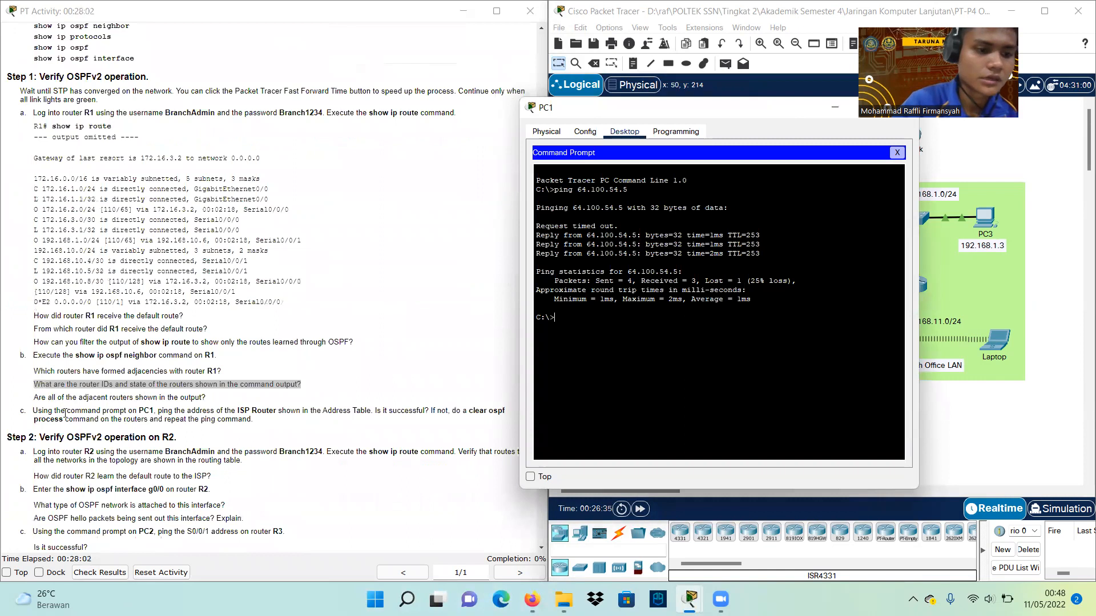
{"action": "scroll", "coordinate": [65, 414], "scroll_direction": "down", "scroll_amount": 1}
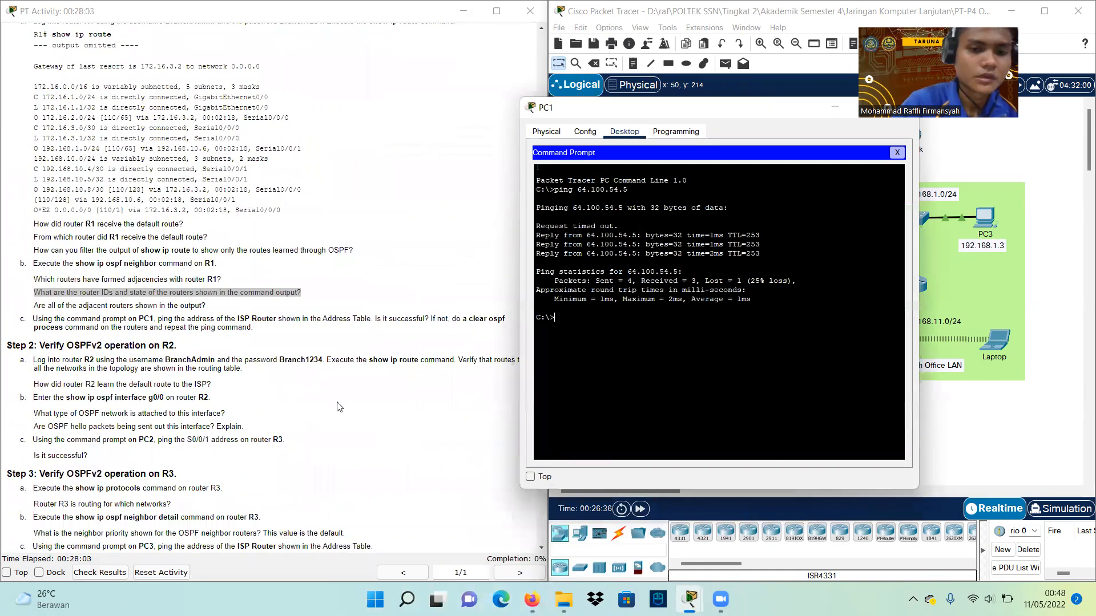
{"action": "scroll", "coordinate": [343, 406], "scroll_direction": "down", "scroll_amount": 1}
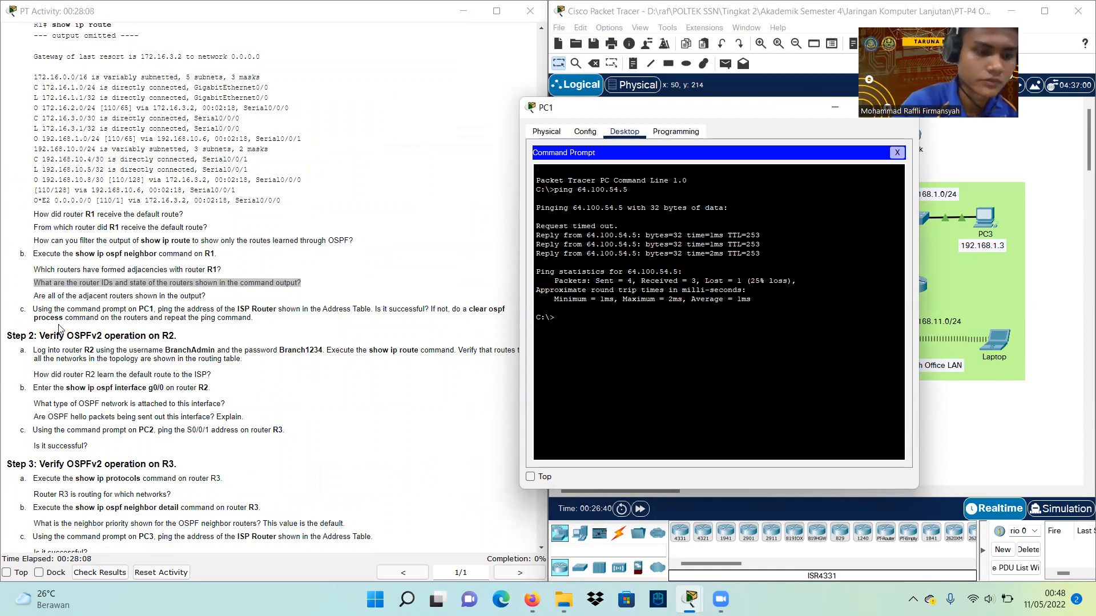
{"action": "scroll", "coordinate": [62, 354], "scroll_direction": "down", "scroll_amount": 5}
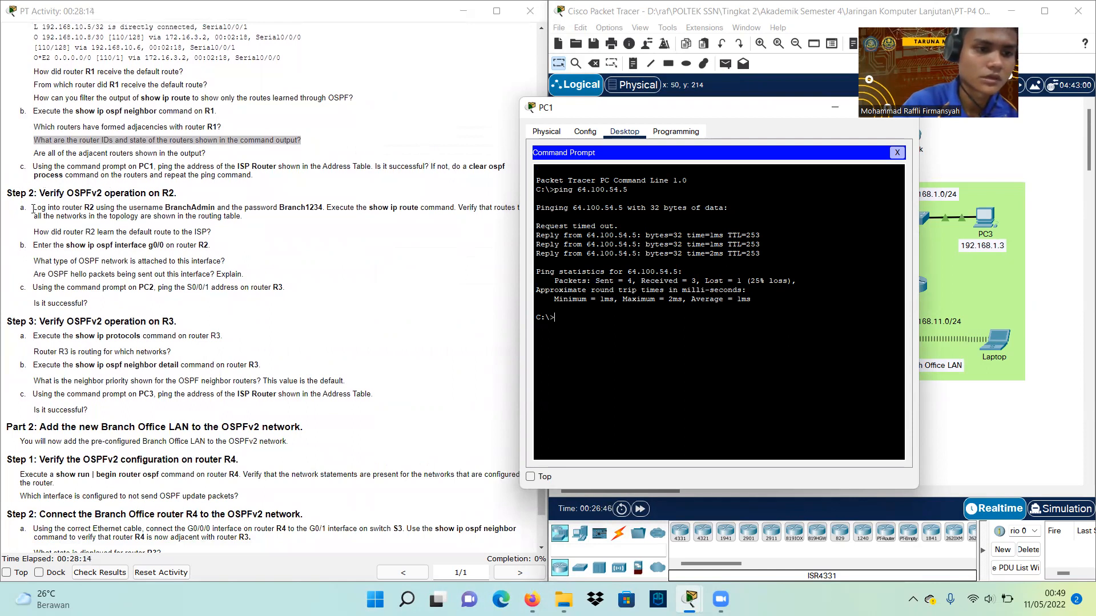
{"action": "left_click", "coordinate": [37, 207]}
{"action": "left_click_drag", "start_coordinate": [37, 207], "coordinate": [141, 209]}
{"action": "left_click", "coordinate": [141, 208]}
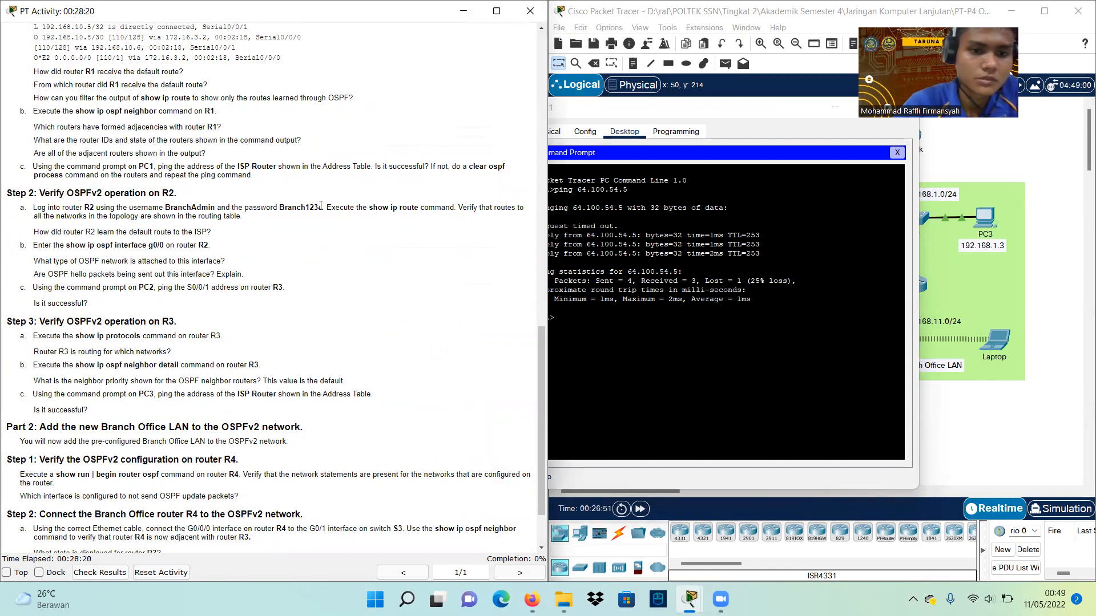
Move PC1's window to the lower left and select router R2 in the topology
{"action": "left_click", "coordinate": [717, 118]}
{"action": "left_click_drag", "start_coordinate": [679, 117], "coordinate": [492, 286]}
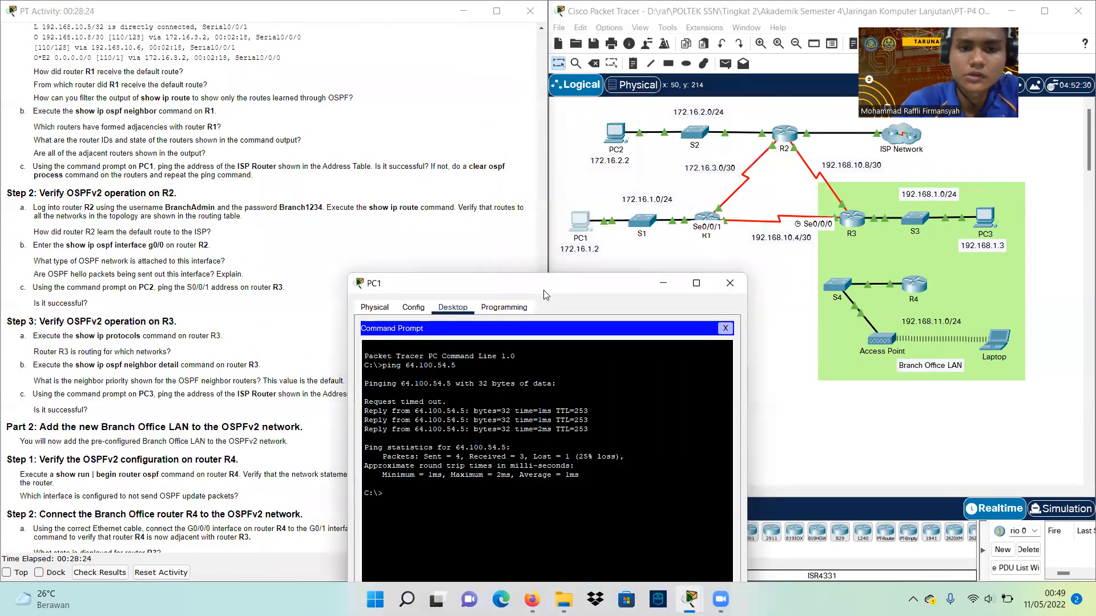
{"action": "left_click", "coordinate": [504, 180]}
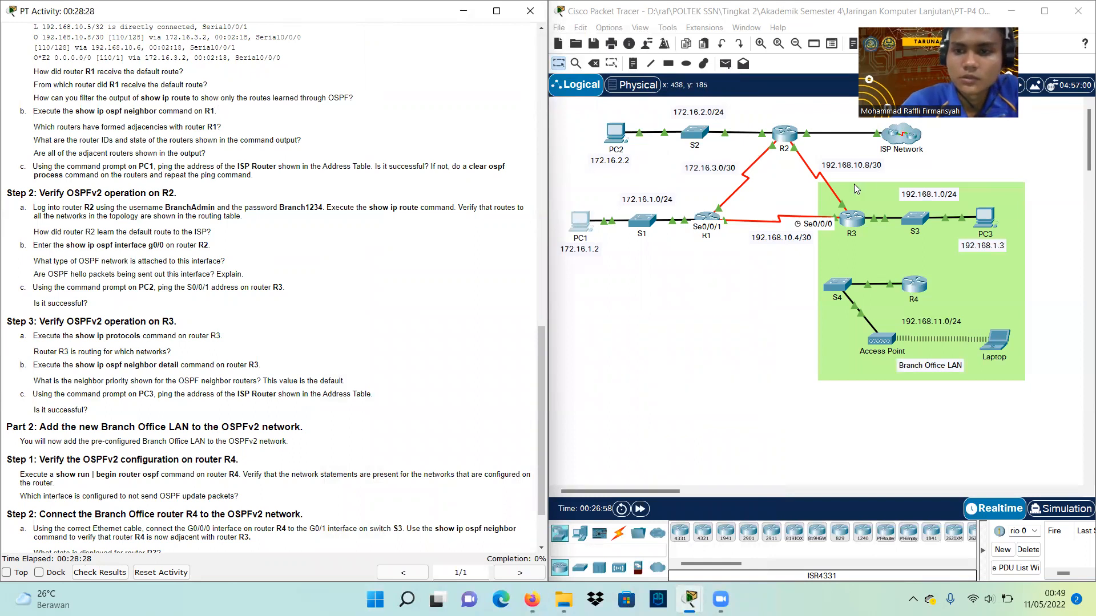
{"action": "left_click", "coordinate": [783, 130]}
Log into R2's CLI with the lab admin username and password, reaching the R2# prompt
{"action": "left_click", "coordinate": [783, 130]}
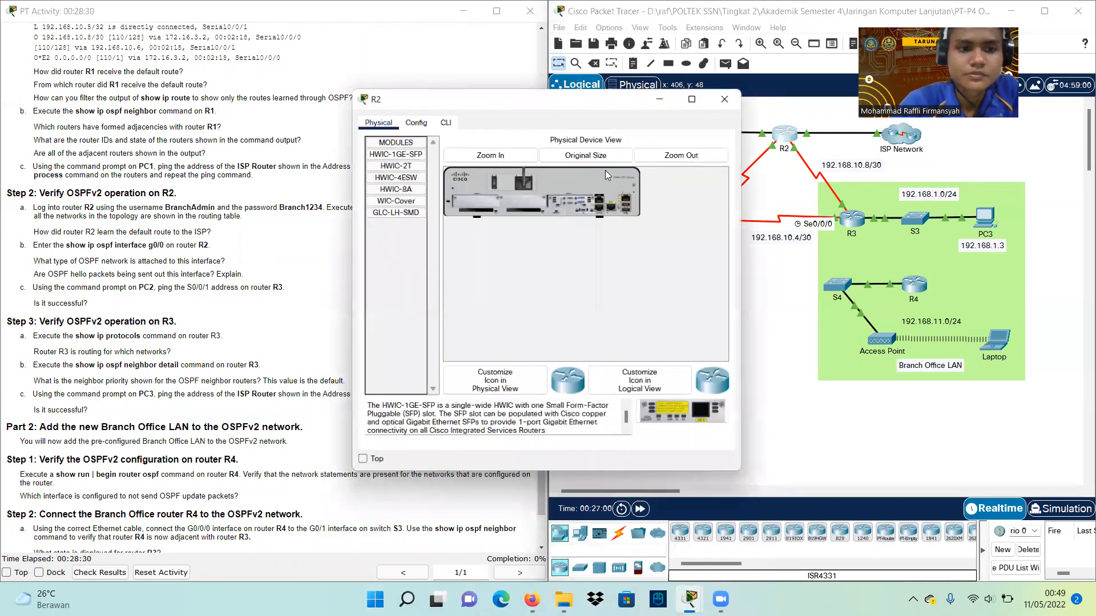
{"action": "left_click", "coordinate": [444, 120]}
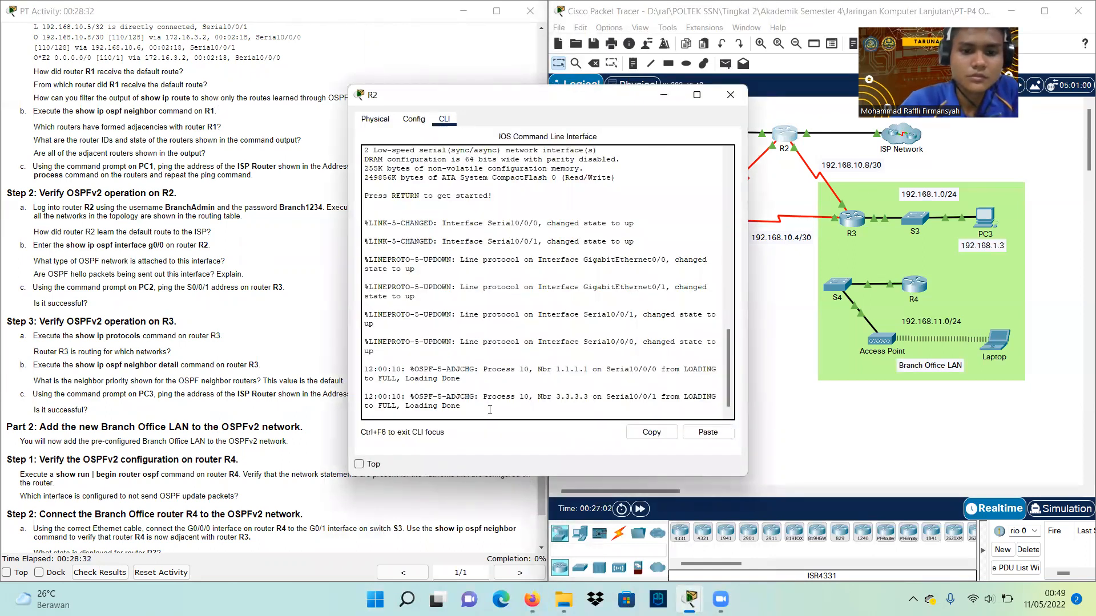
{"action": "key", "text": "Return"}
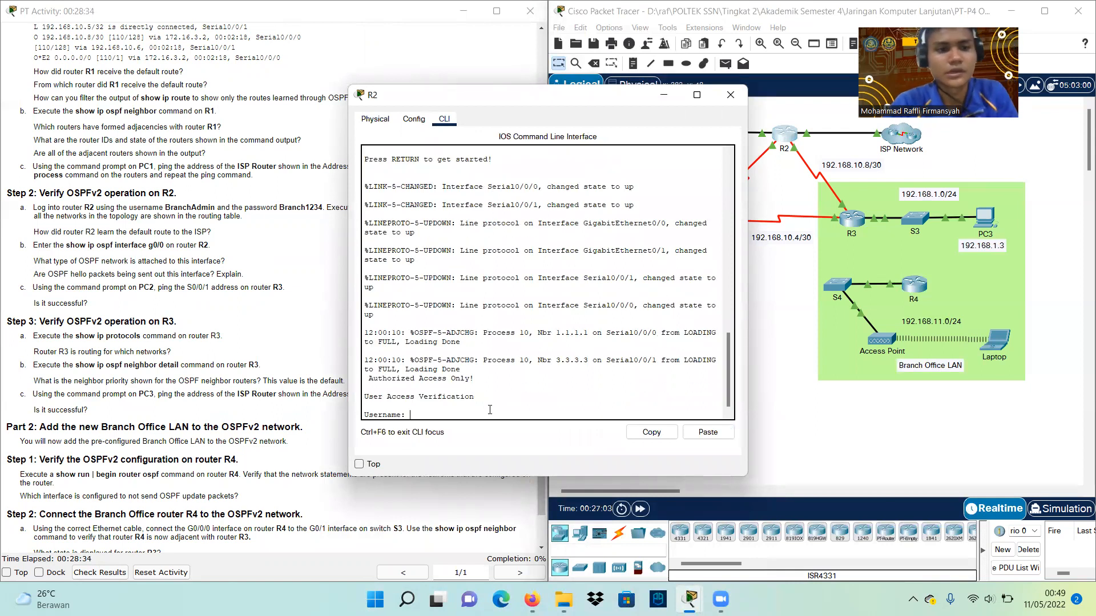
{"action": "type", "text": "BranchAdmin"}
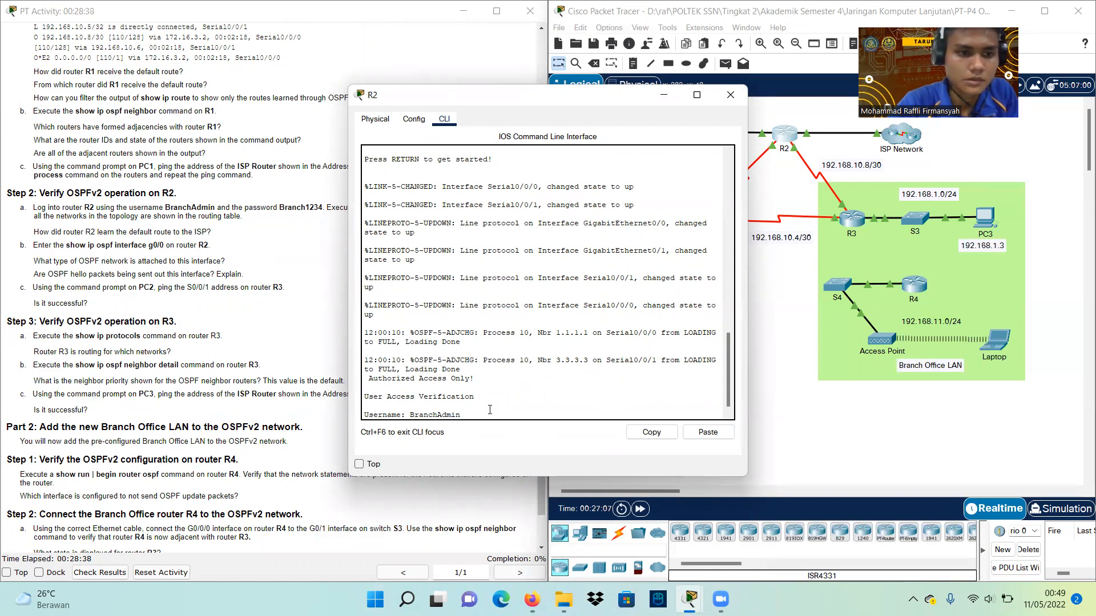
{"action": "key", "text": "Return"}
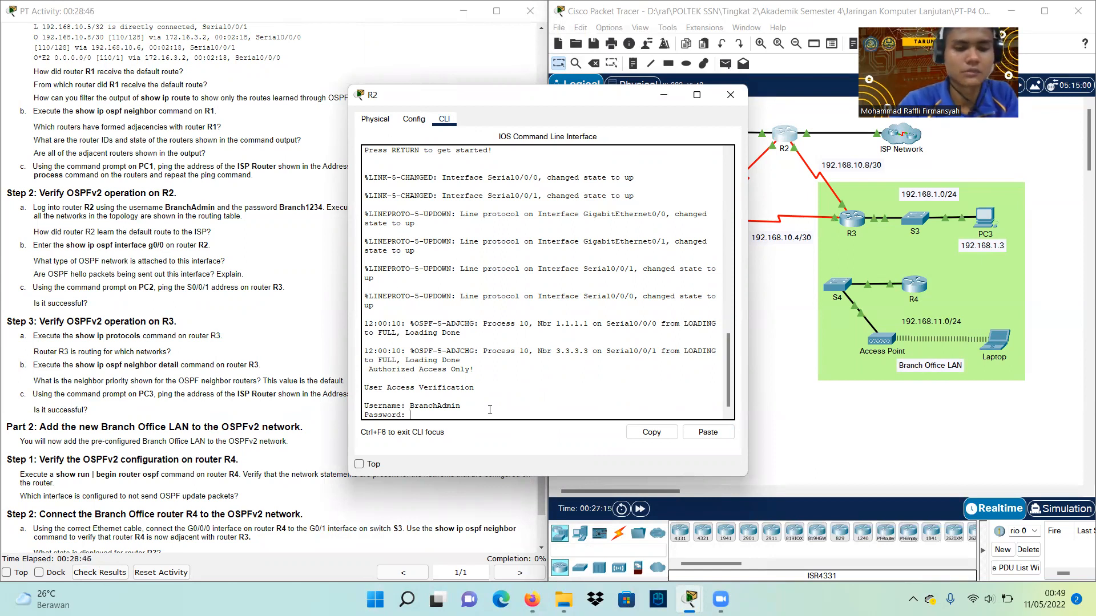
{"action": "key", "text": "Return"}
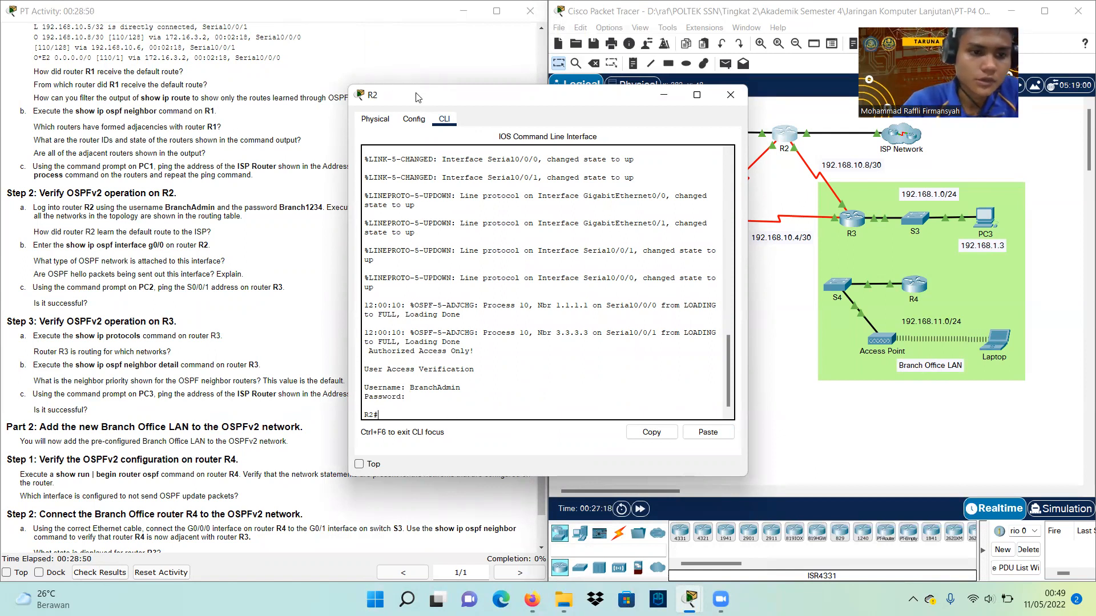
{"action": "left_click_drag", "start_coordinate": [417, 94], "coordinate": [474, 167]}
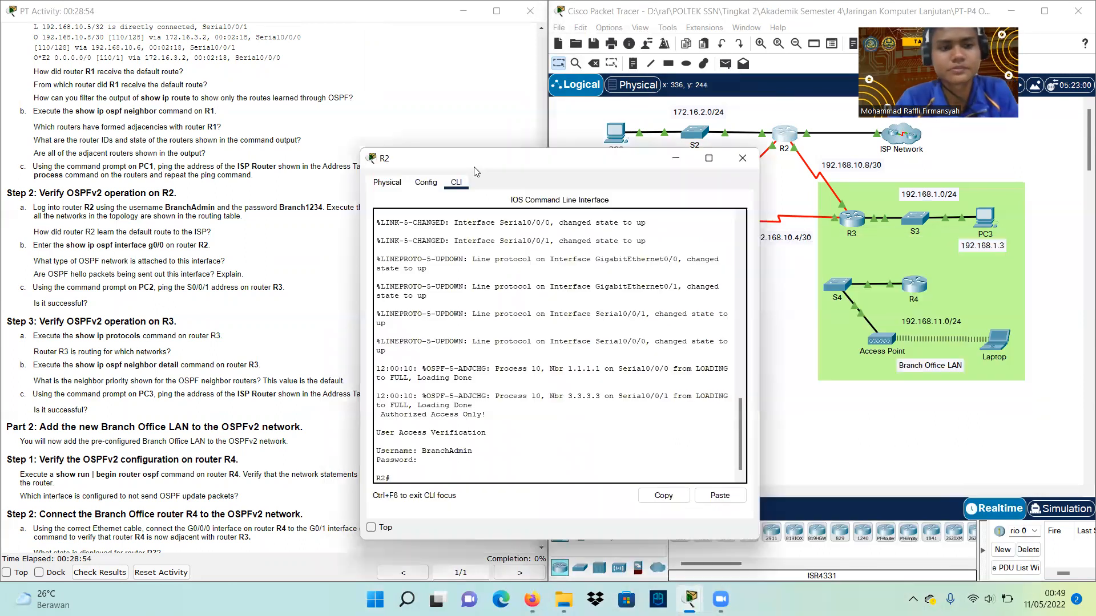
Run show ip route on R2 using Tab completion
{"action": "type", "text": "sho"}
{"action": "key", "text": "Tab"}
{"action": "type", "text": "ip"}
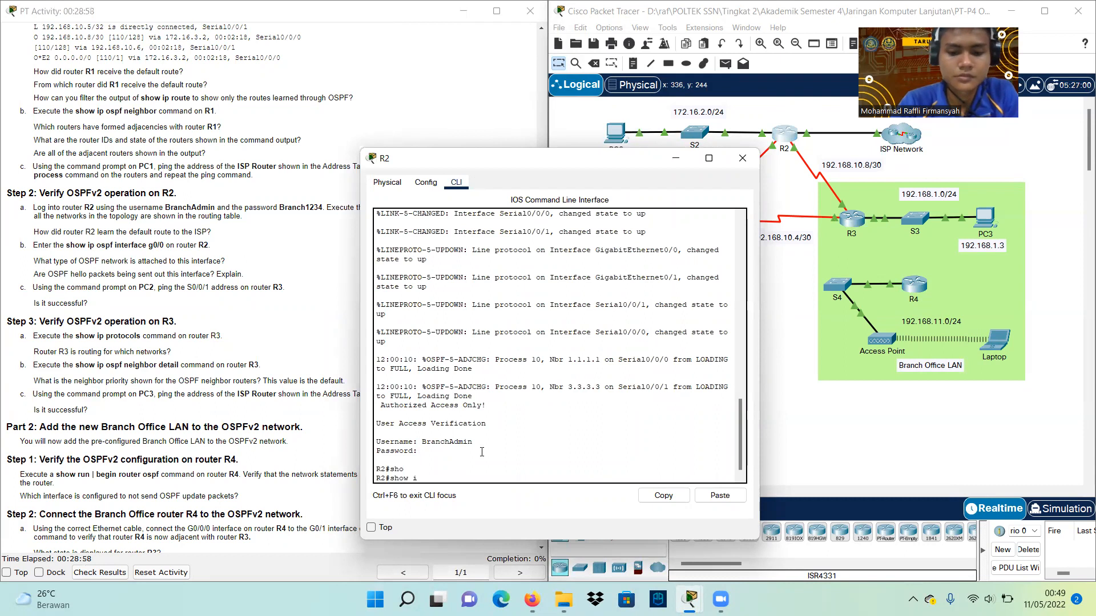
{"action": "key", "text": "Tab"}
{"action": "type", "text": "ro"}
{"action": "key", "text": "Tab"}
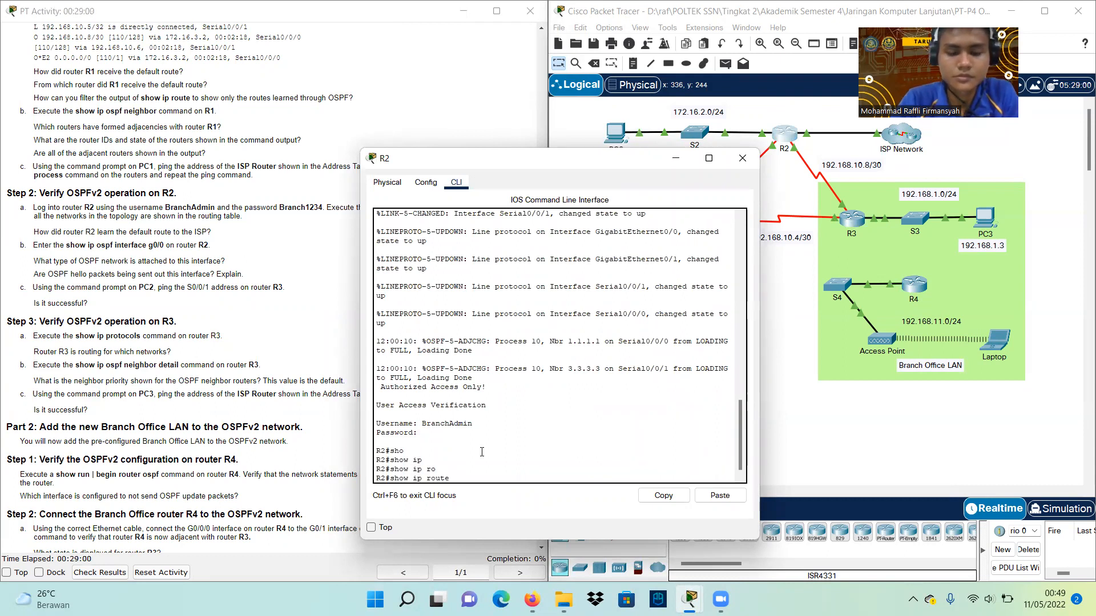
{"action": "key", "text": "Return"}
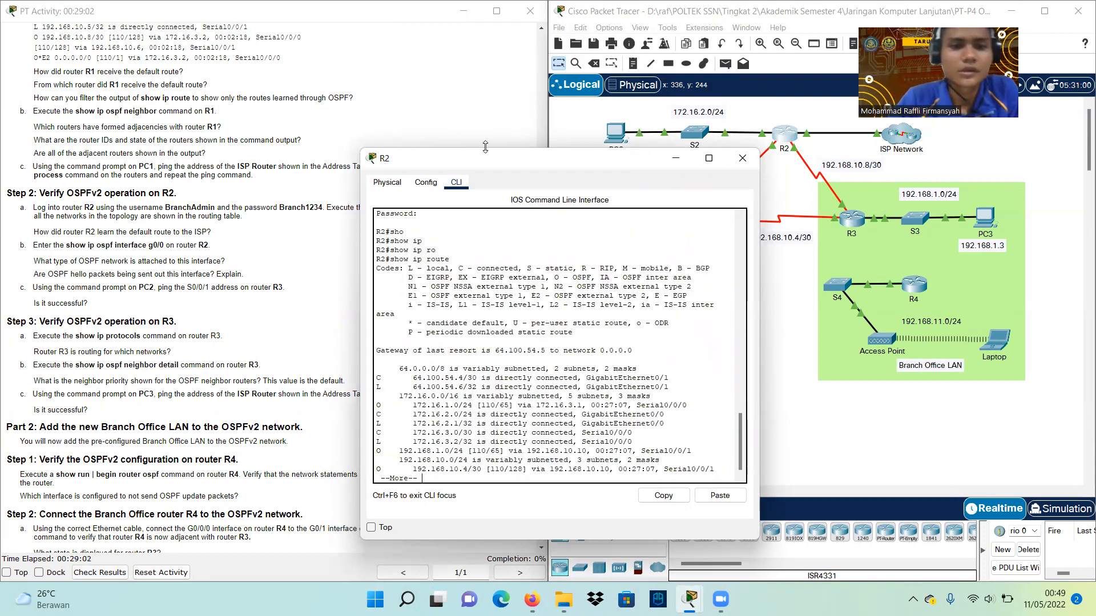
Move R2's console aside and page through the rest of its routing table
{"action": "left_click_drag", "start_coordinate": [474, 160], "coordinate": [728, 230]}
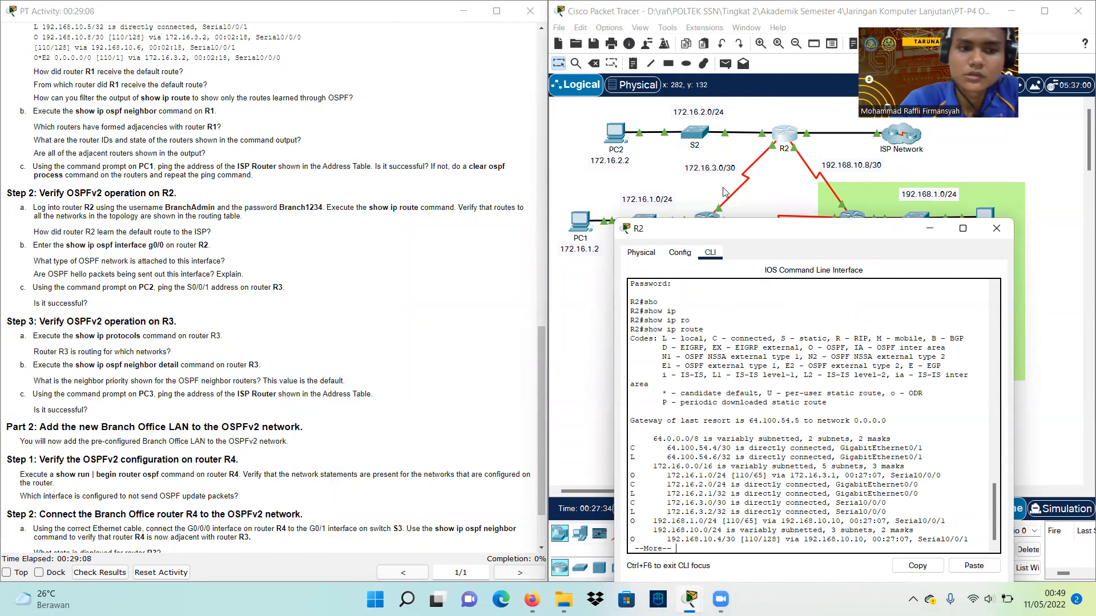
{"action": "left_click_drag", "start_coordinate": [750, 232], "coordinate": [227, 49]}
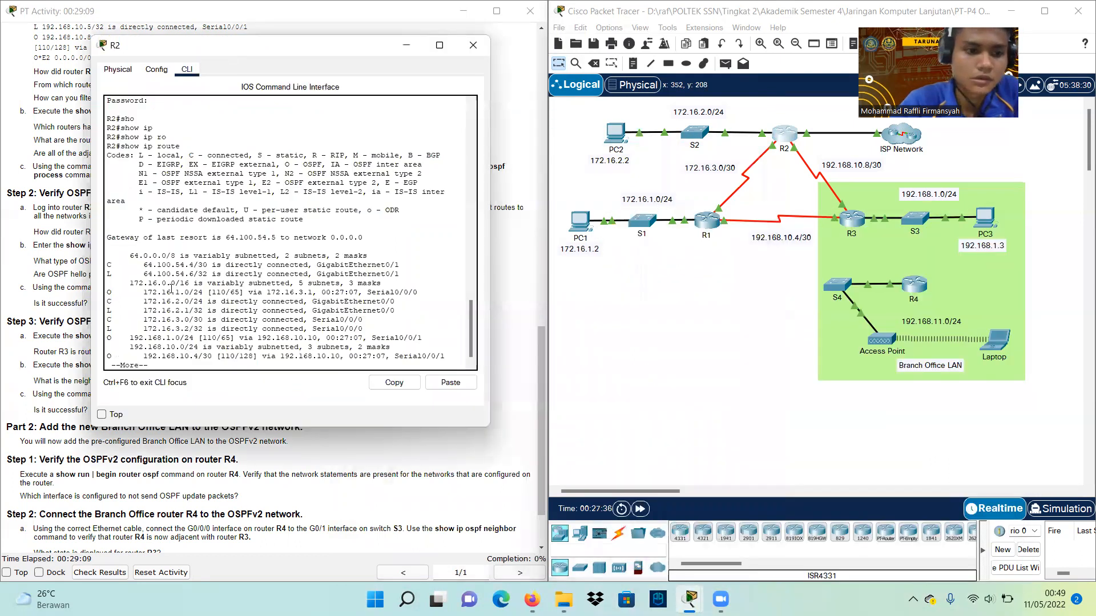
{"action": "key", "text": "space"}
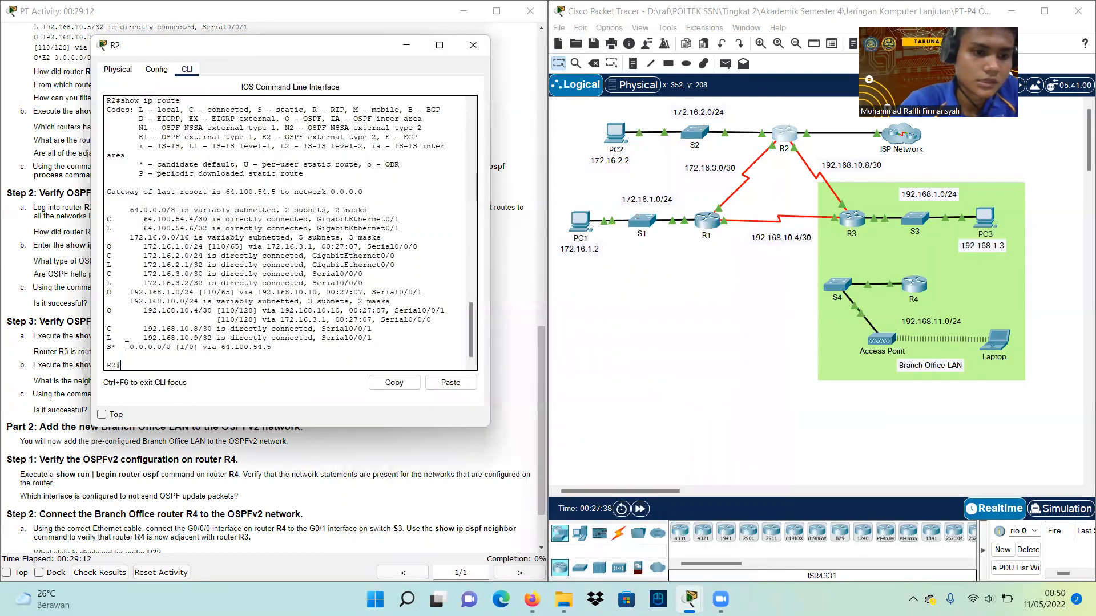
Highlight the S* default route via 64.100.54.5 and its legend codes, then minimize R2's console
{"action": "left_click_drag", "start_coordinate": [127, 347], "coordinate": [271, 347]}
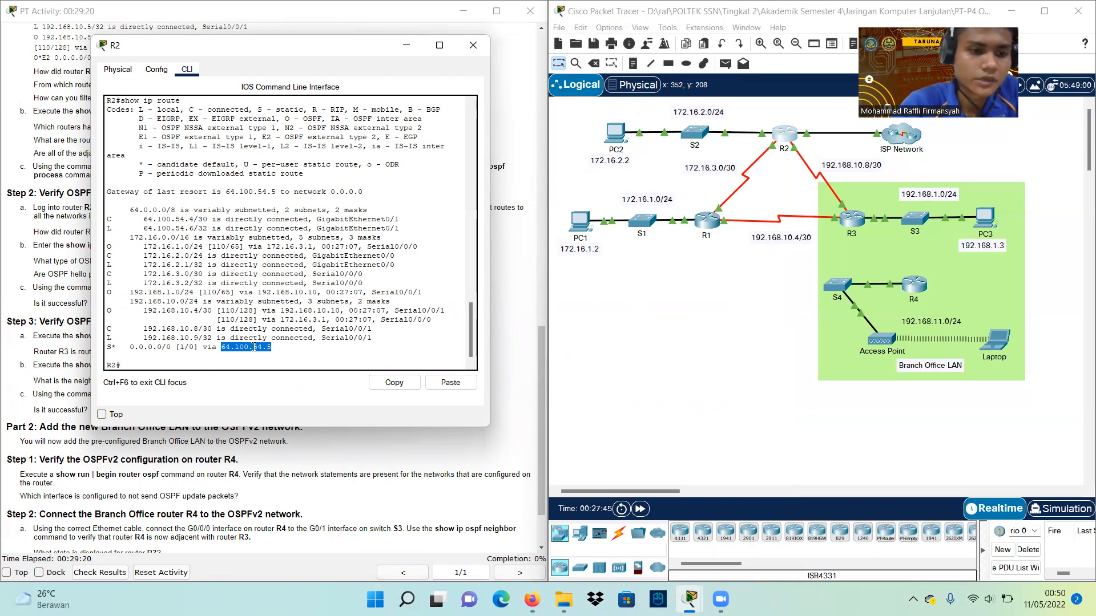
{"action": "left_click_drag", "start_coordinate": [107, 347], "coordinate": [116, 348]}
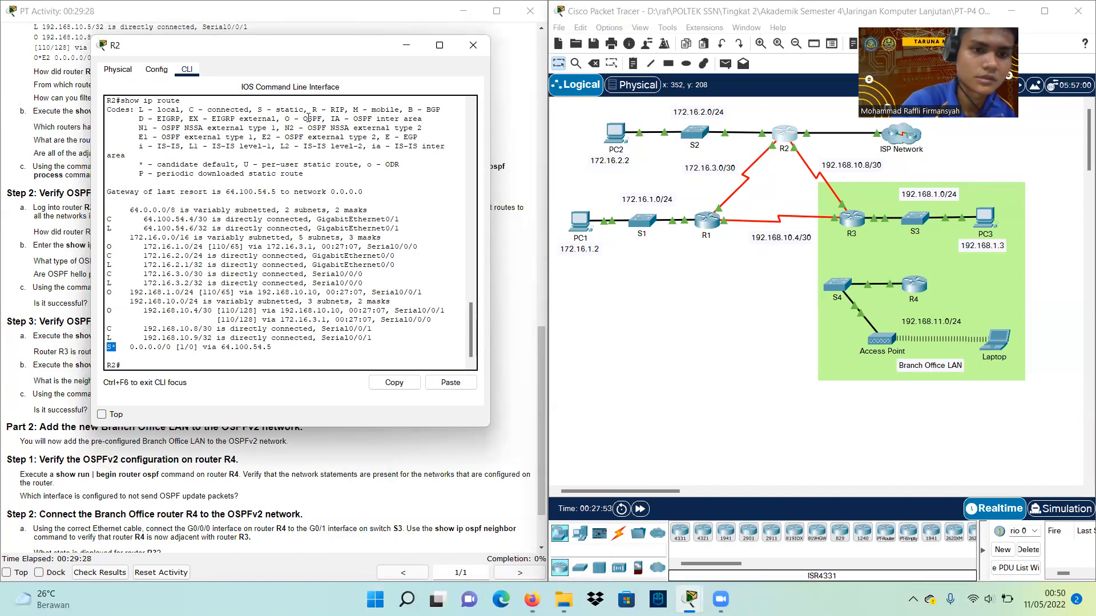
{"action": "left_click_drag", "start_coordinate": [276, 109], "coordinate": [308, 110]}
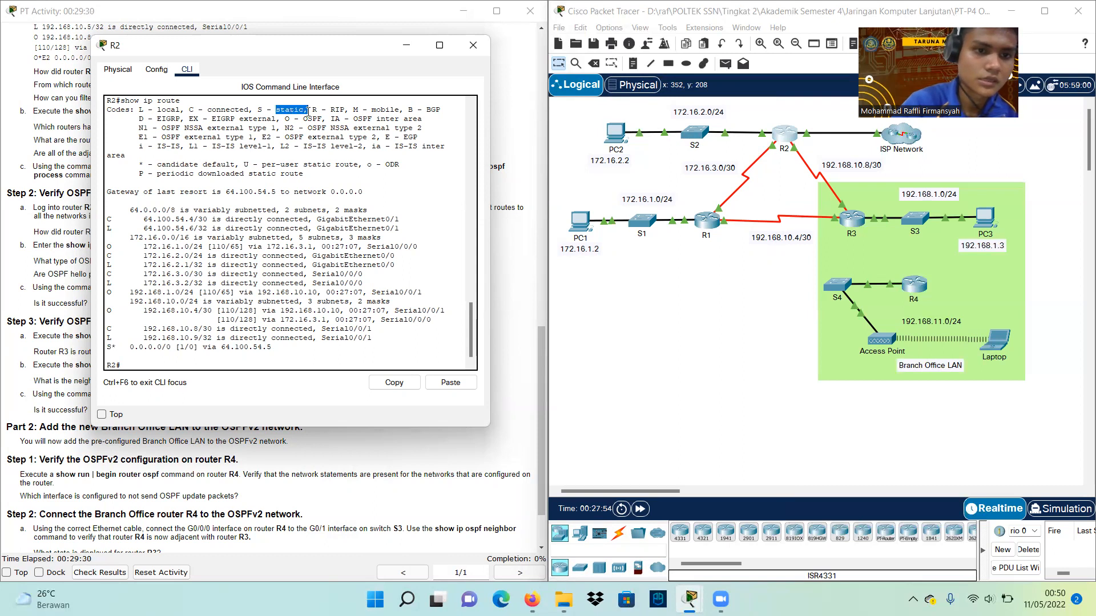
{"action": "left_click_drag", "start_coordinate": [139, 165], "coordinate": [237, 164]}
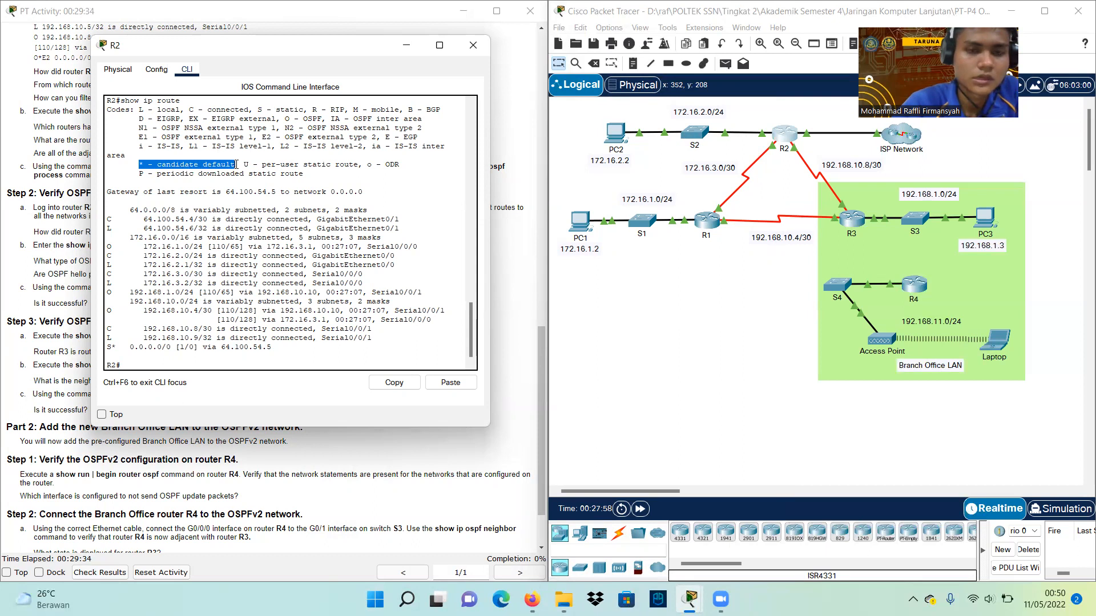
{"action": "left_click", "coordinate": [405, 47]}
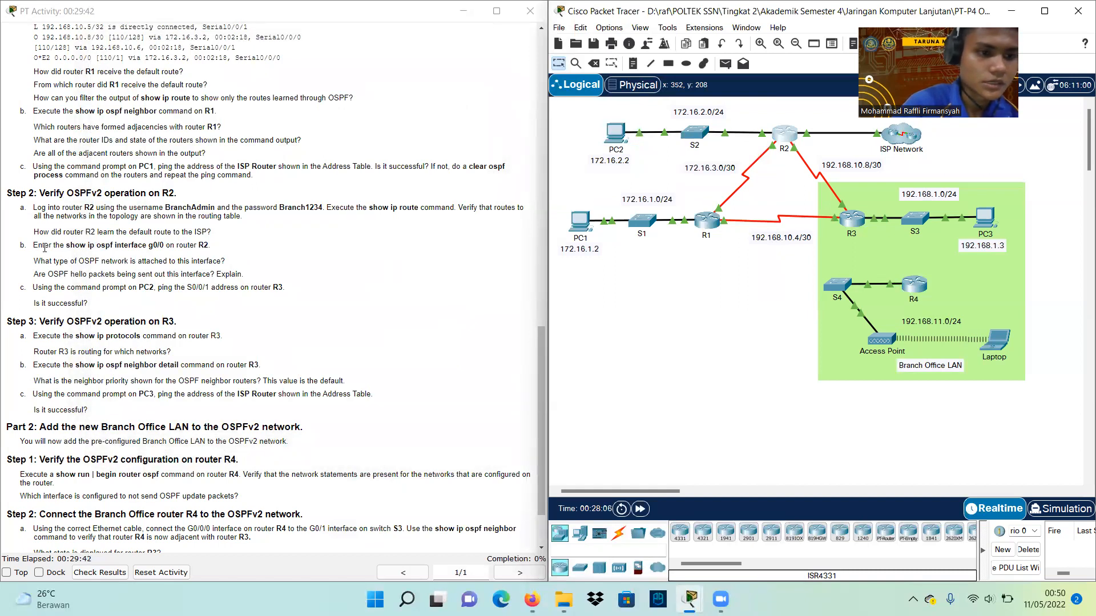
On R2's CLI, run show ip ospf interface g0/0
{"action": "left_click_drag", "start_coordinate": [32, 246], "coordinate": [213, 248]}
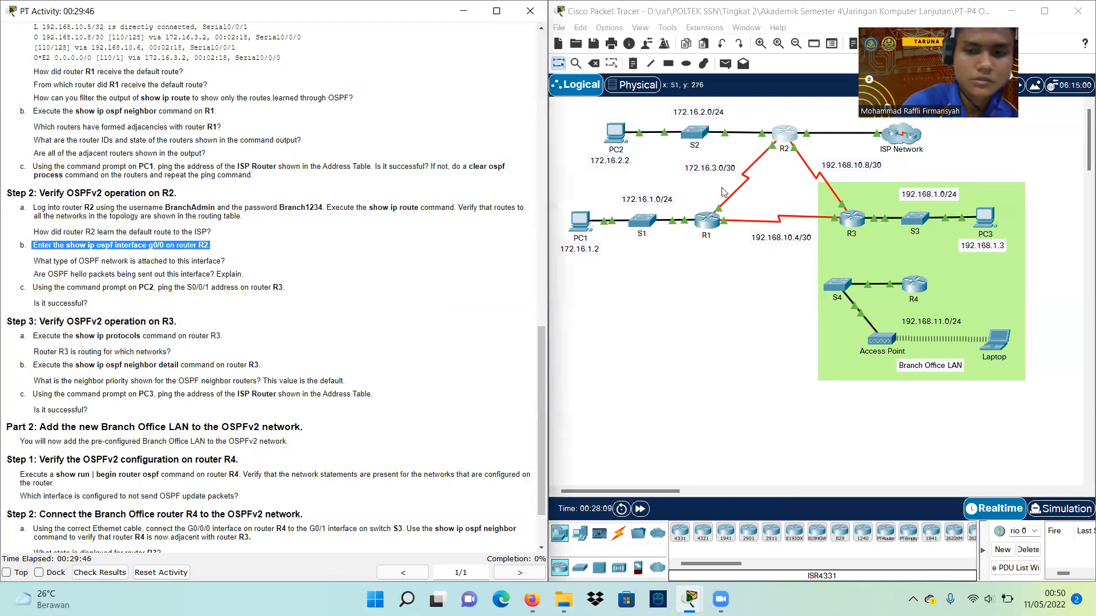
{"action": "left_click", "coordinate": [782, 135]}
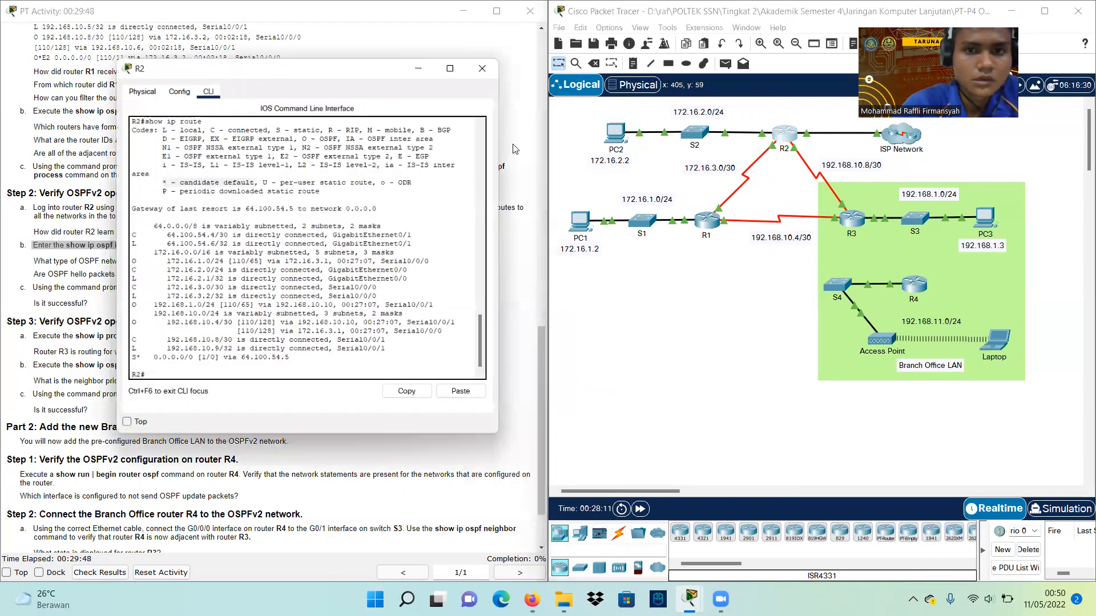
{"action": "left_click_drag", "start_coordinate": [278, 51], "coordinate": [576, 132]}
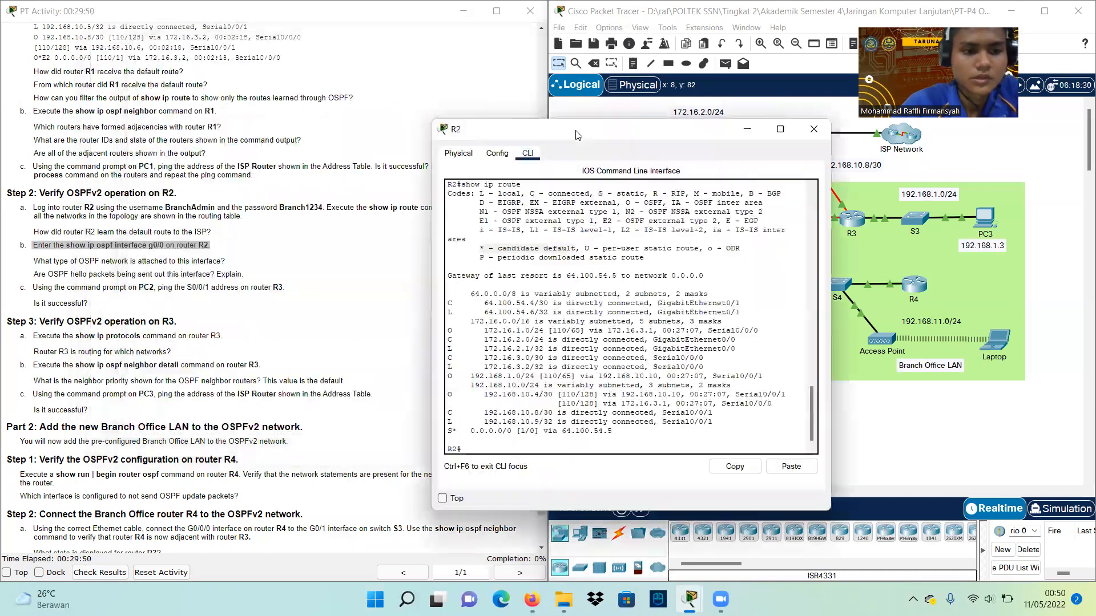
{"action": "type", "text": "sho"}
{"action": "key", "text": "Tab"}
{"action": "type", "text": "ip"}
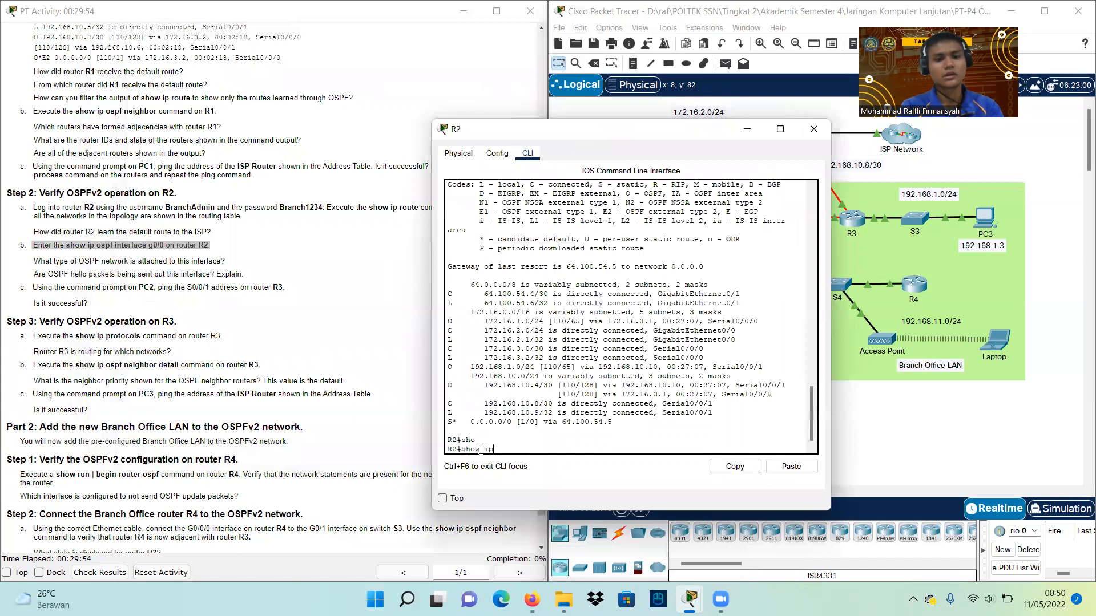
{"action": "key", "text": "Tab"}
{"action": "type", "text": "os"}
{"action": "key", "text": "Tab"}
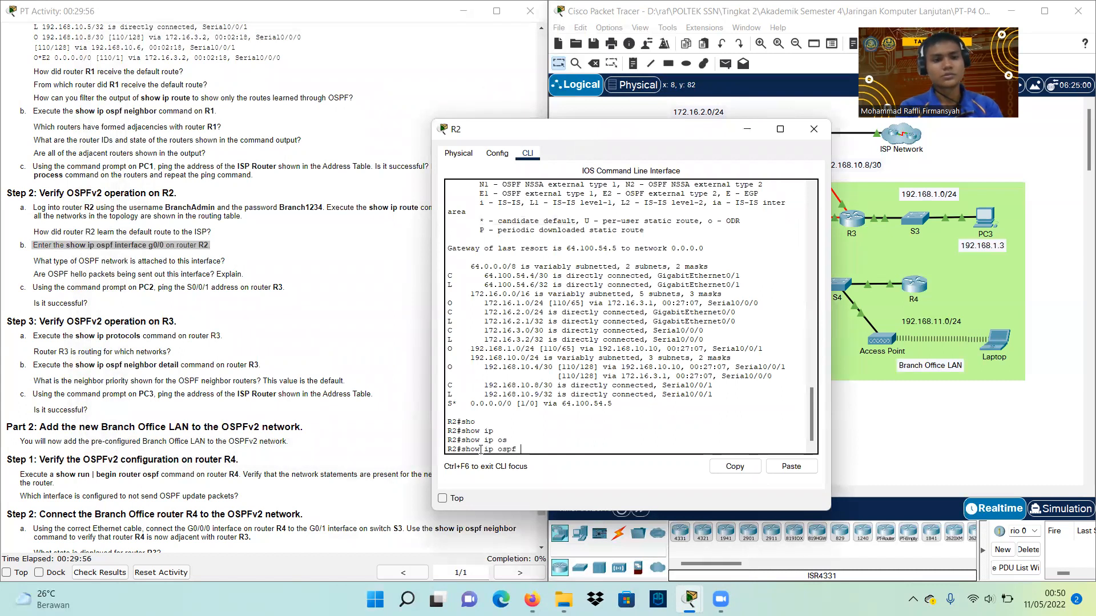
{"action": "type", "text": "int"}
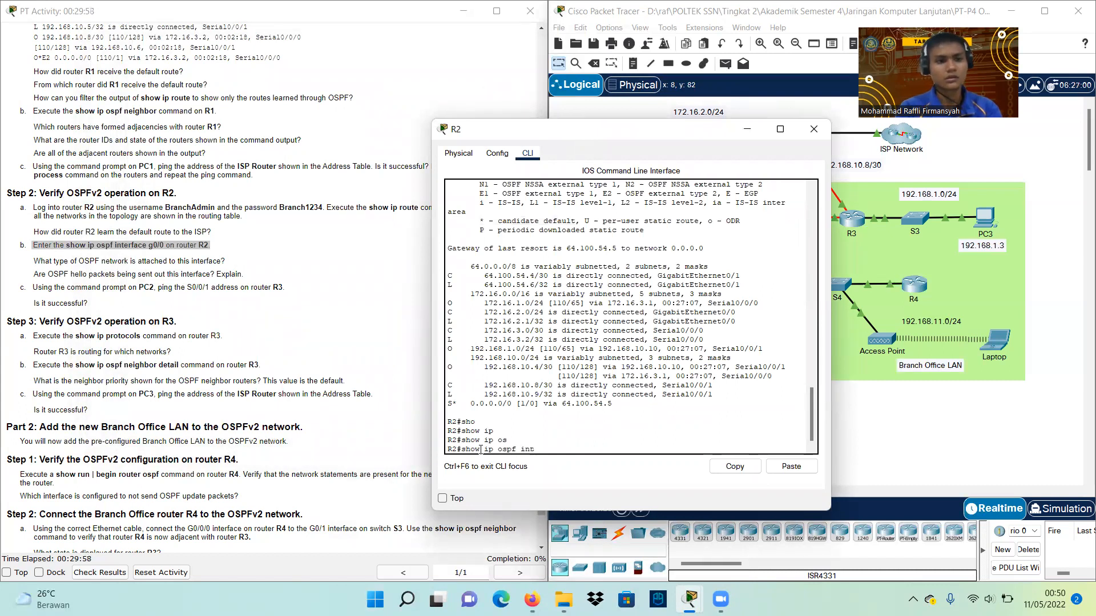
{"action": "type", "text": " g0/0"}
{"action": "key", "text": "Return"}
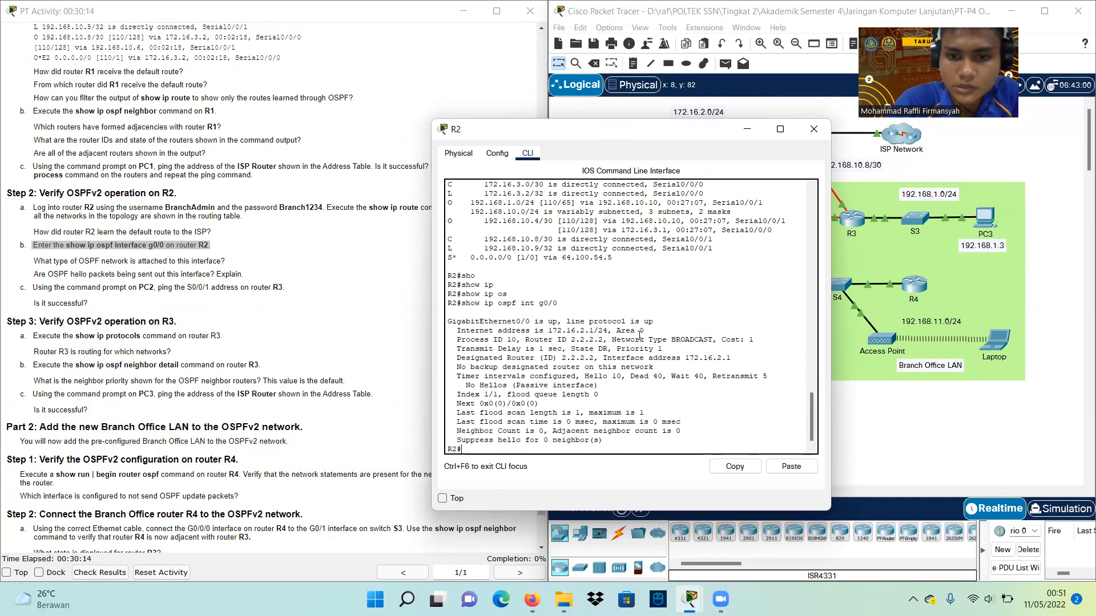
Highlight the BROADCAST network type and passive interface note, then return to the topology
{"action": "left_click_drag", "start_coordinate": [612, 341], "coordinate": [716, 341]}
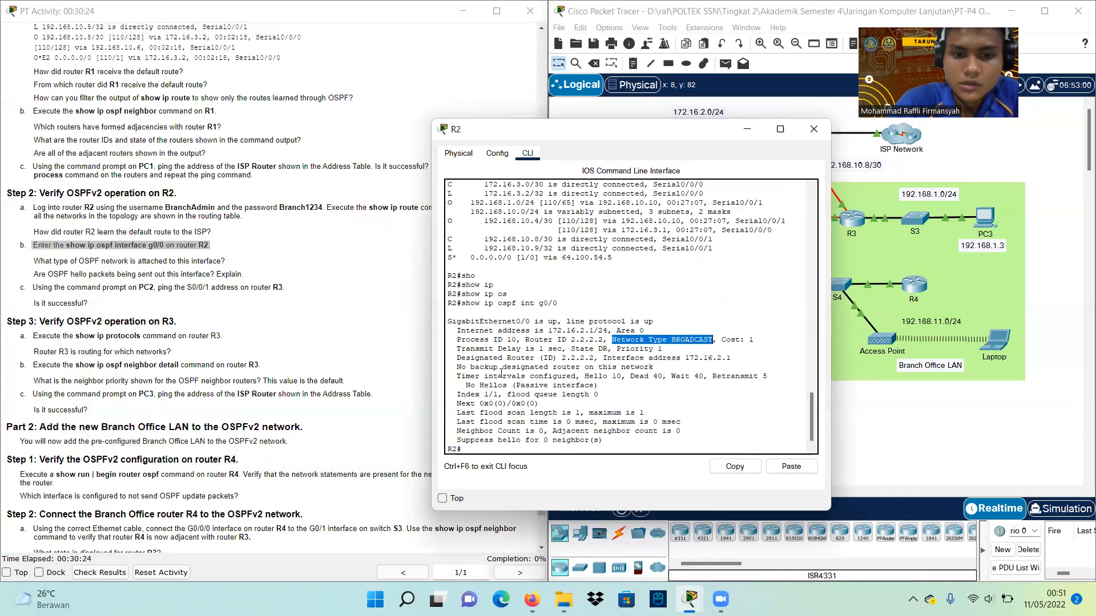
{"action": "left_click_drag", "start_coordinate": [467, 385], "coordinate": [598, 387]}
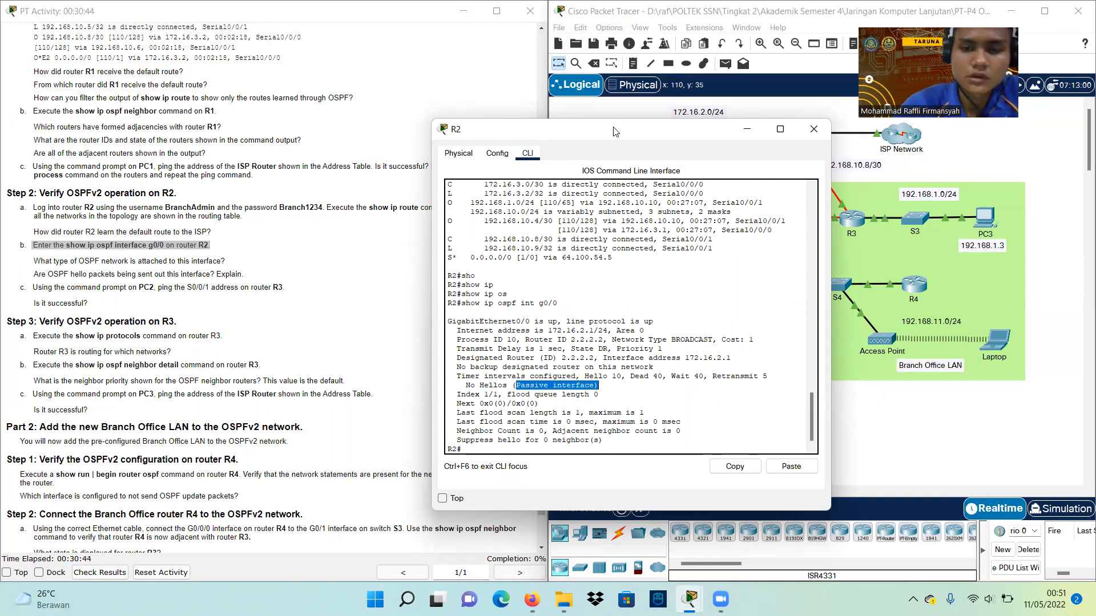
{"action": "left_click_drag", "start_coordinate": [614, 129], "coordinate": [363, 190]}
{"action": "left_click", "coordinate": [722, 271]}
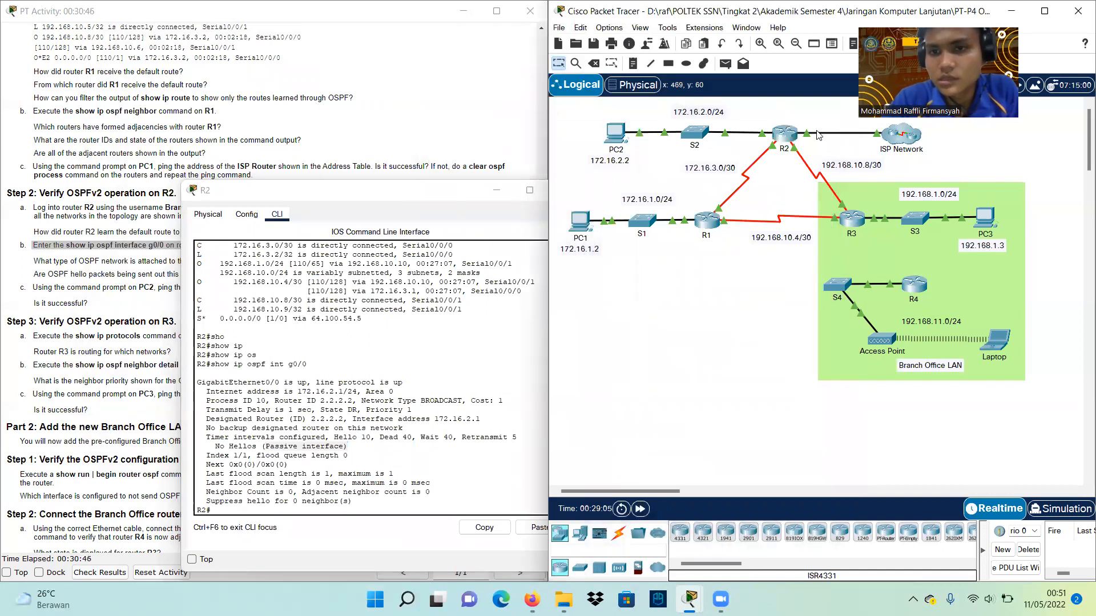
{"action": "mouse_move", "coordinate": [763, 135]}
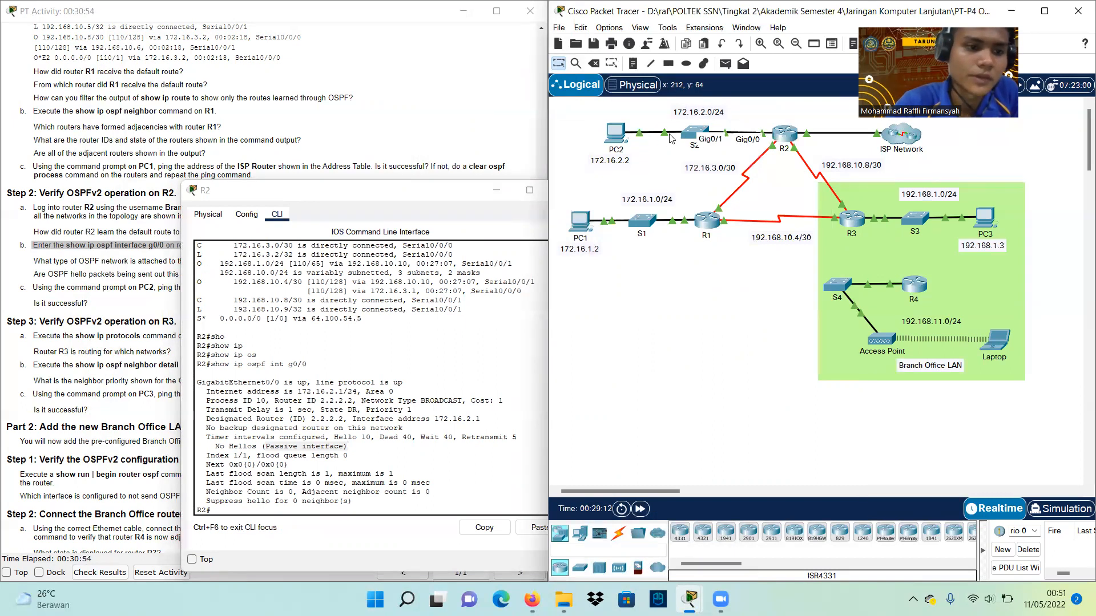
{"action": "left_click", "coordinate": [312, 193]}
{"action": "left_click_drag", "start_coordinate": [313, 193], "coordinate": [643, 178]}
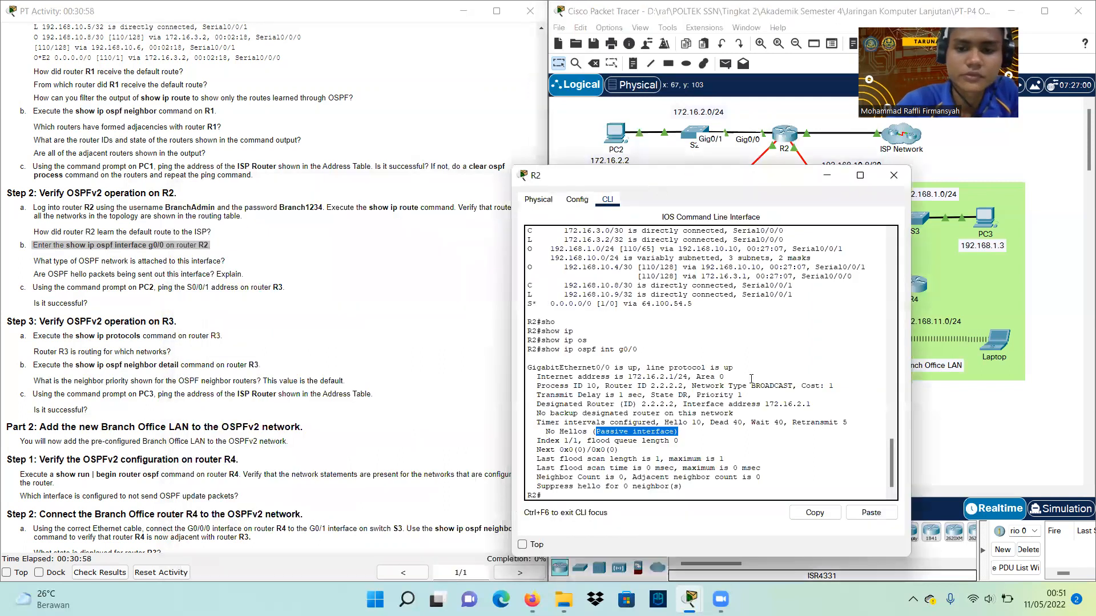
{"action": "left_click", "coordinate": [35, 284]}
{"action": "left_click_drag", "start_coordinate": [129, 291], "coordinate": [225, 290]}
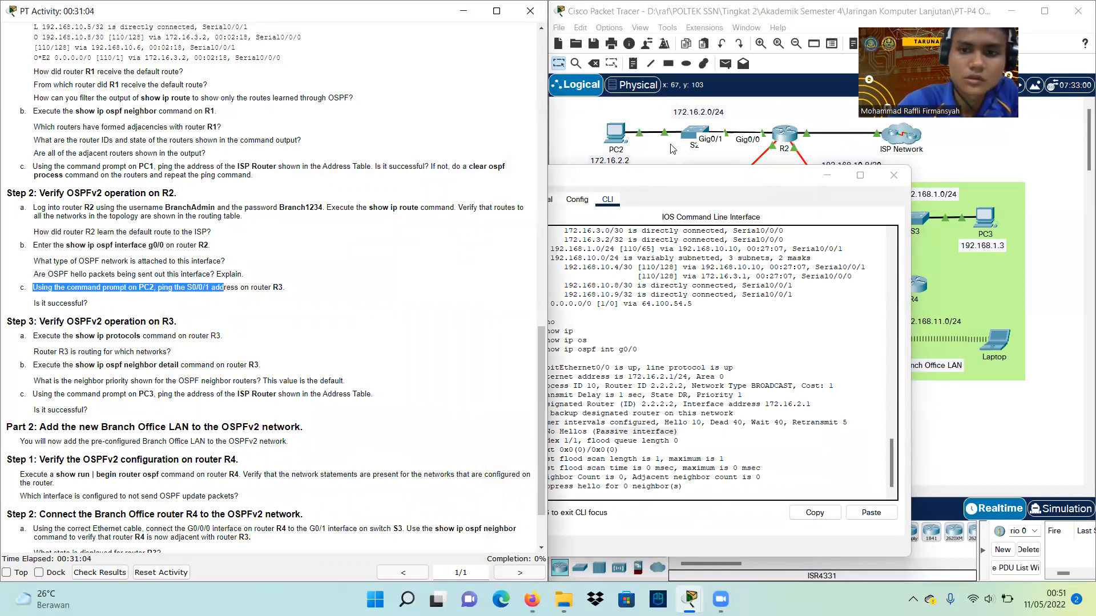
Open PC2's Command Prompt from its Desktop
{"action": "left_click", "coordinate": [623, 137]}
{"action": "left_click", "coordinate": [622, 137]}
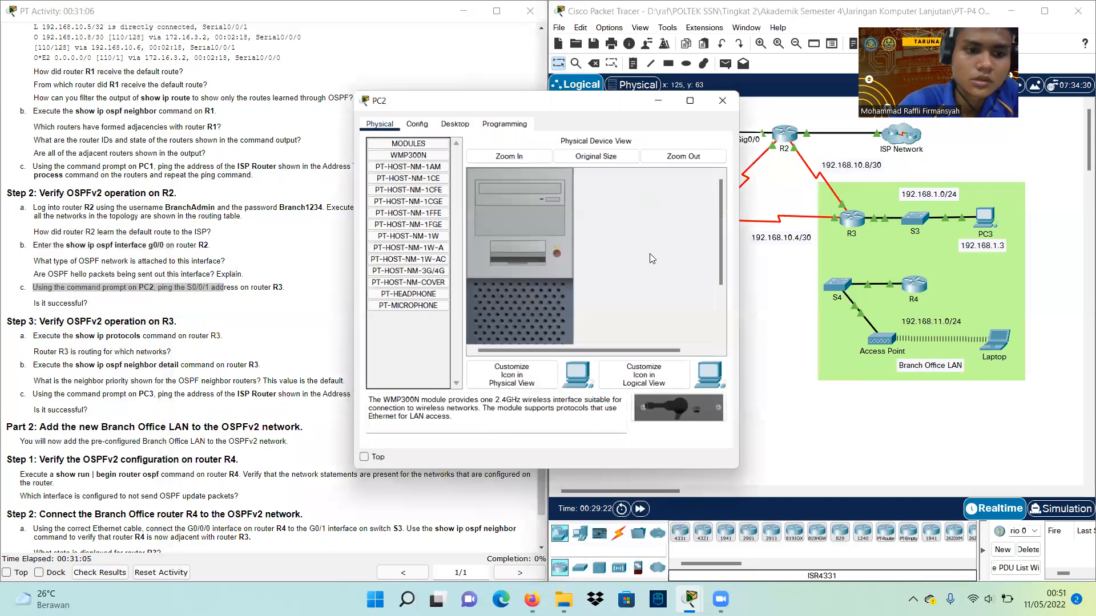
{"action": "left_click", "coordinate": [453, 119]}
{"action": "left_click", "coordinate": [599, 177]}
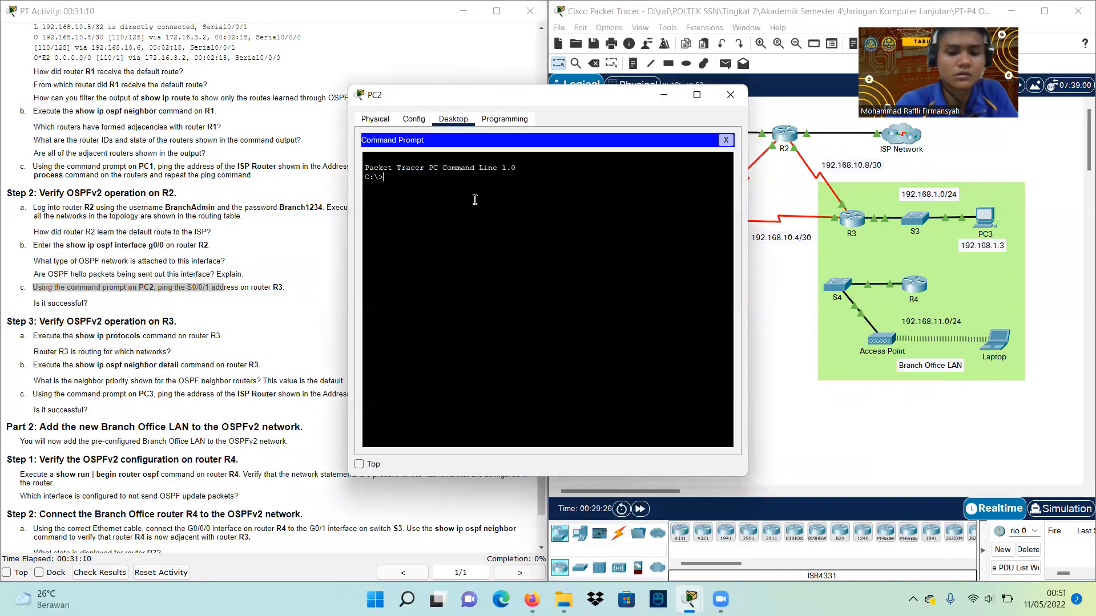
Ping 192.168.10.10 from PC2 and scroll the instructions to Step 2c
{"action": "type", "text": "ping"}
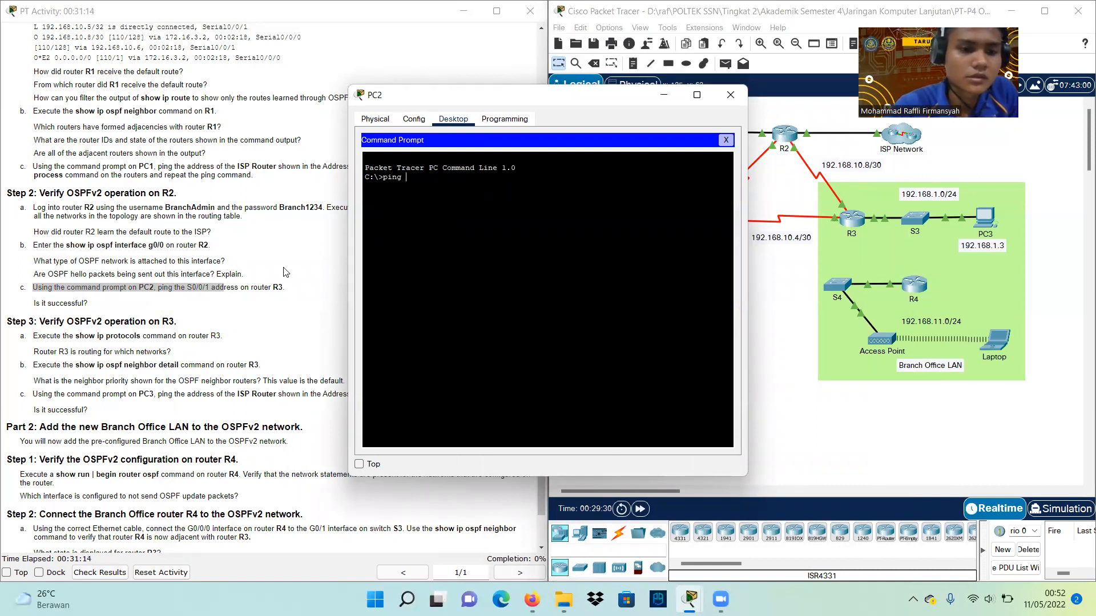
{"action": "scroll", "coordinate": [286, 272], "scroll_direction": "up", "scroll_amount": 15}
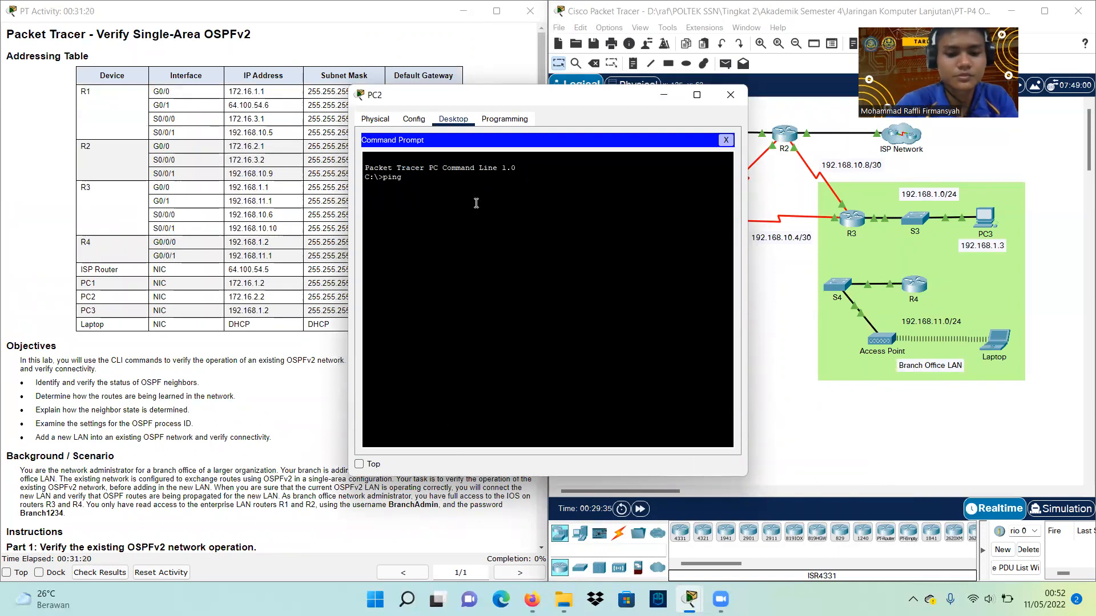
{"action": "type", "text": "68"}
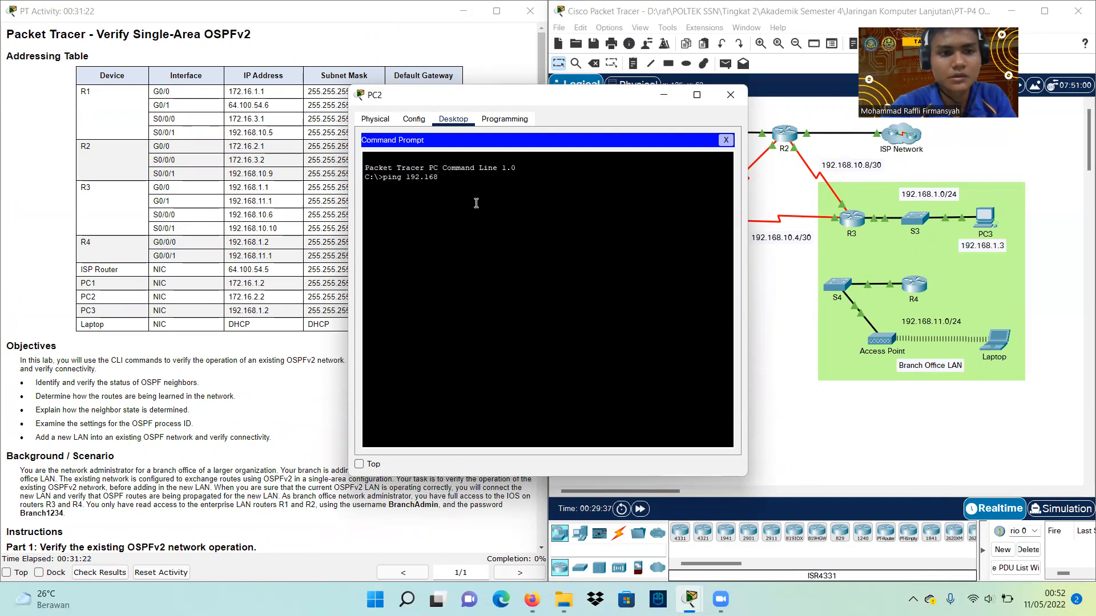
{"action": "type", "text": ".10.10"}
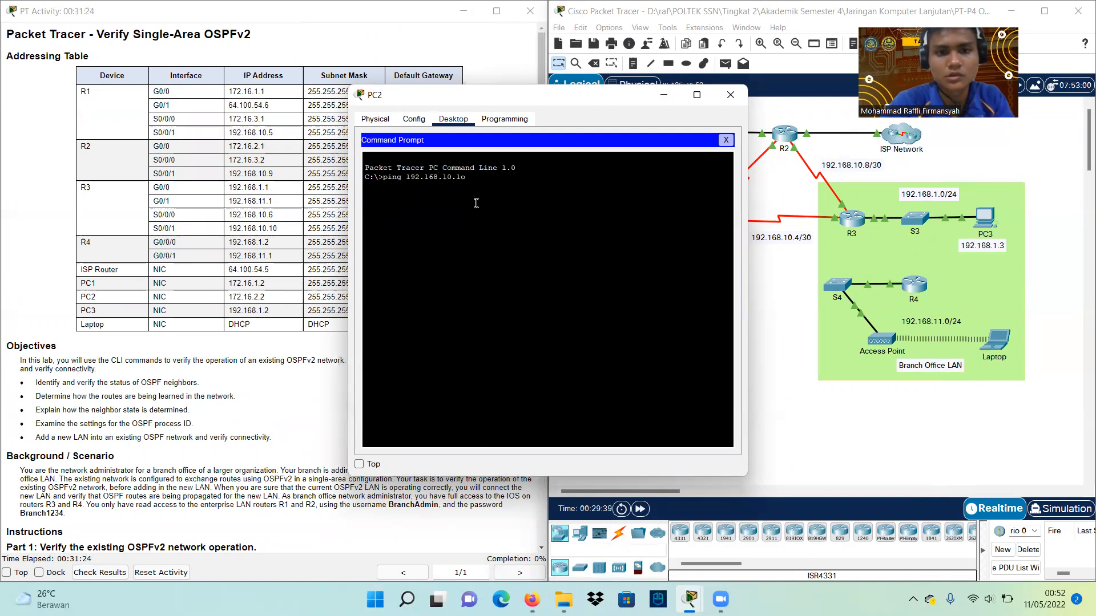
{"action": "key", "text": "Return"}
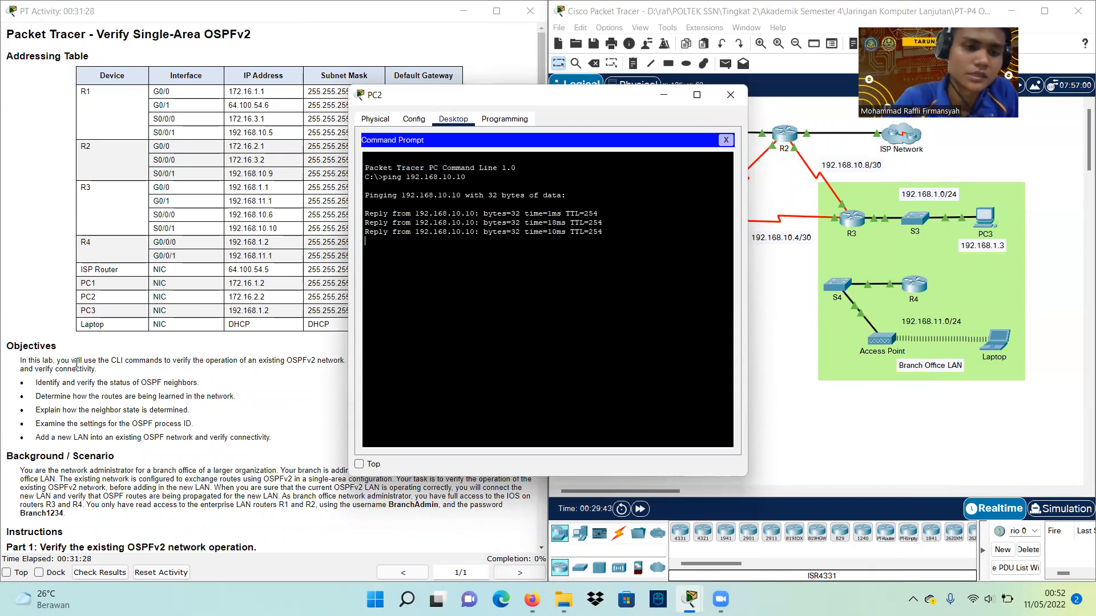
{"action": "scroll", "coordinate": [77, 363], "scroll_direction": "down", "scroll_amount": 5}
{"action": "scroll", "coordinate": [77, 362], "scroll_direction": "down", "scroll_amount": 5}
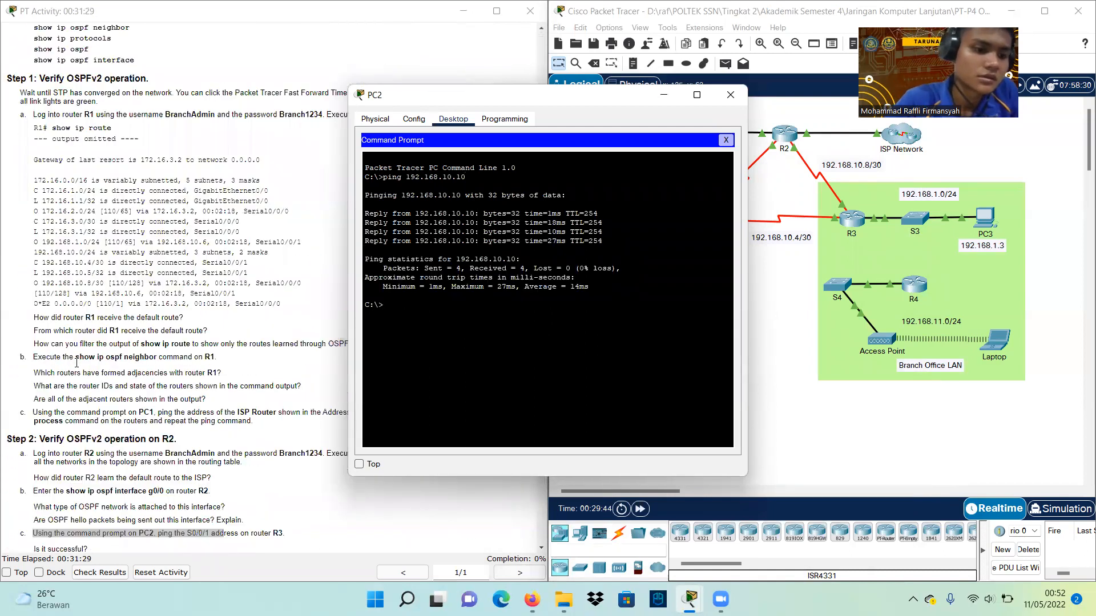
{"action": "scroll", "coordinate": [77, 362], "scroll_direction": "down", "scroll_amount": 5}
{"action": "scroll", "coordinate": [77, 363], "scroll_direction": "down", "scroll_amount": 1}
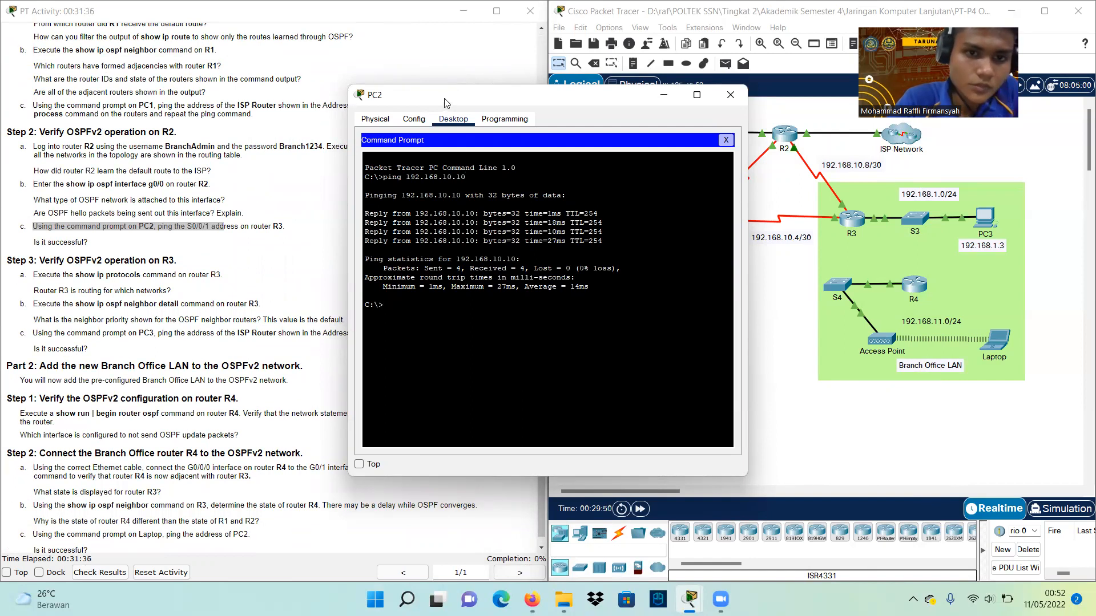
Read Part 2 Step 1's show run instruction, then close PC2's window
{"action": "left_click_drag", "start_coordinate": [447, 97], "coordinate": [709, 217]}
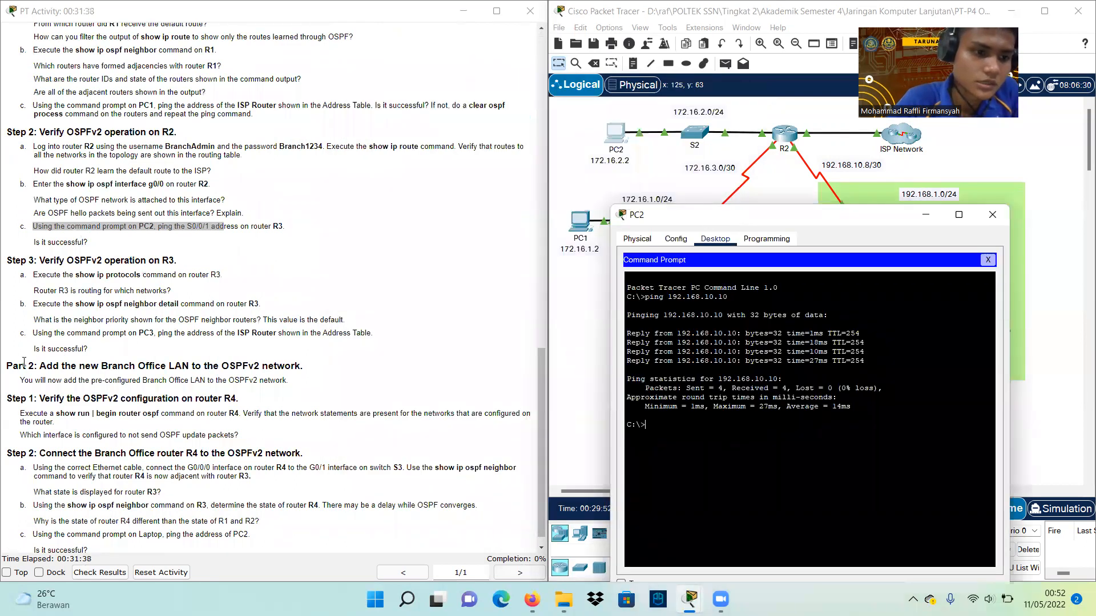
{"action": "left_click_drag", "start_coordinate": [8, 365], "coordinate": [307, 371]}
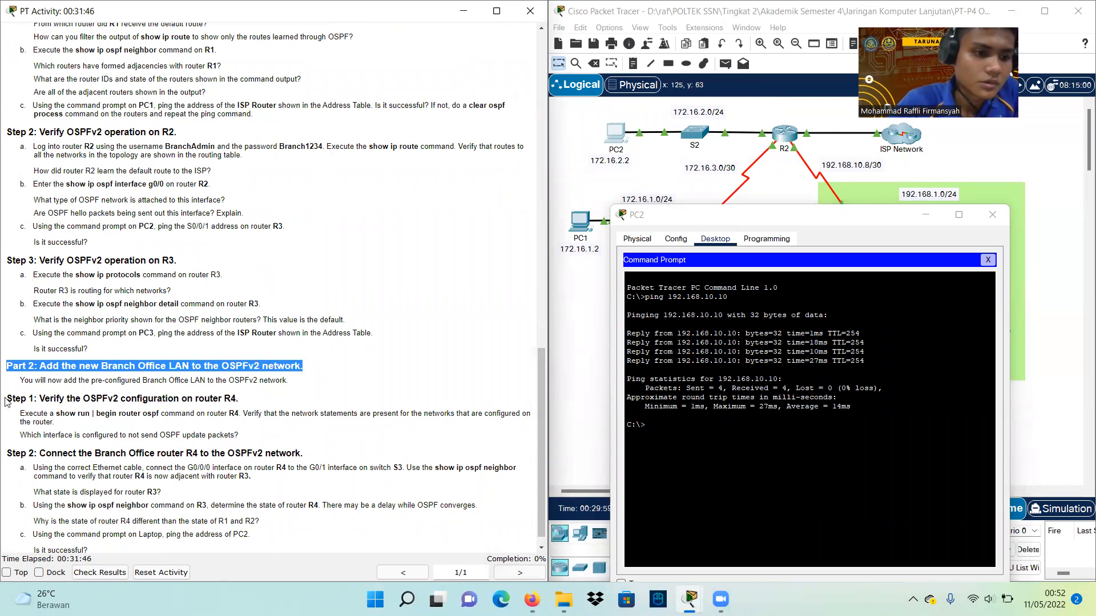
{"action": "left_click", "coordinate": [41, 398]}
{"action": "left_click_drag", "start_coordinate": [6, 399], "coordinate": [247, 403]}
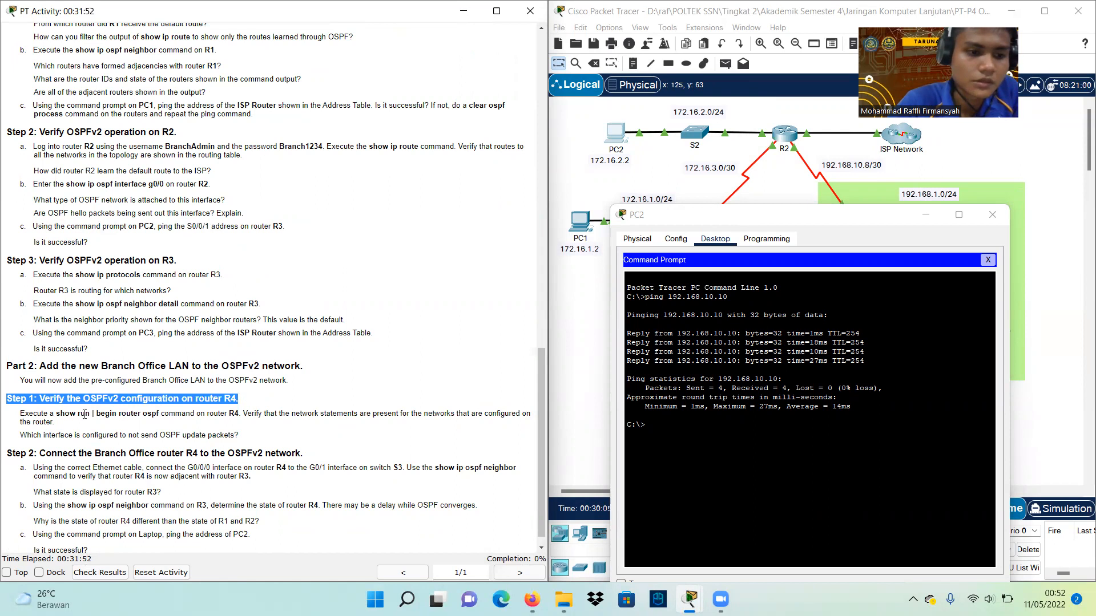
{"action": "left_click_drag", "start_coordinate": [24, 415], "coordinate": [92, 415]}
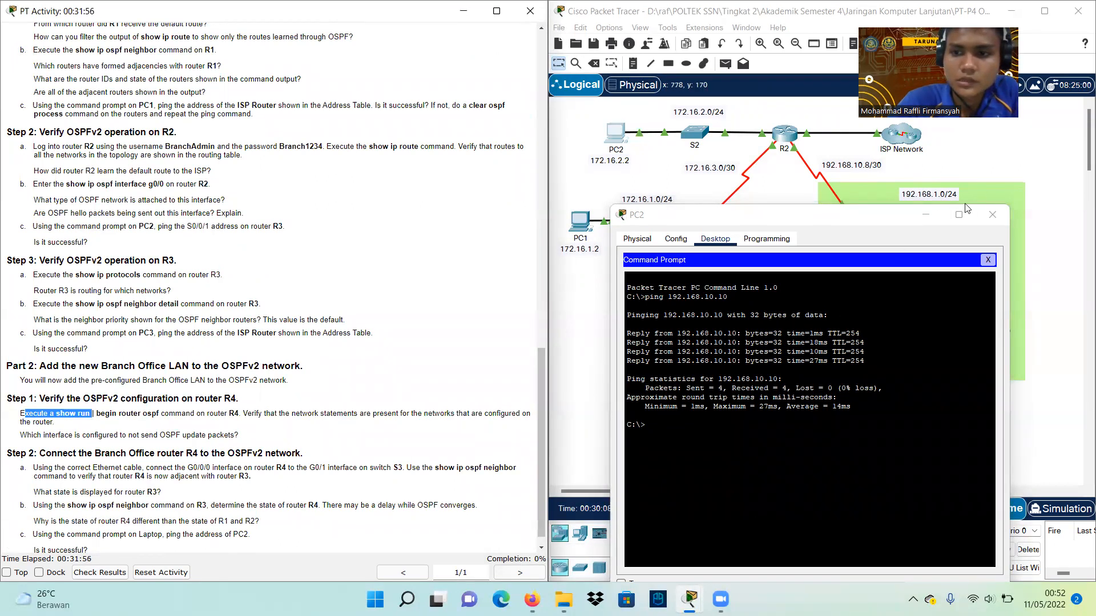
{"action": "left_click", "coordinate": [996, 214]}
Open R4's CLI and enter privileged mode with enable
{"action": "left_click", "coordinate": [914, 286]}
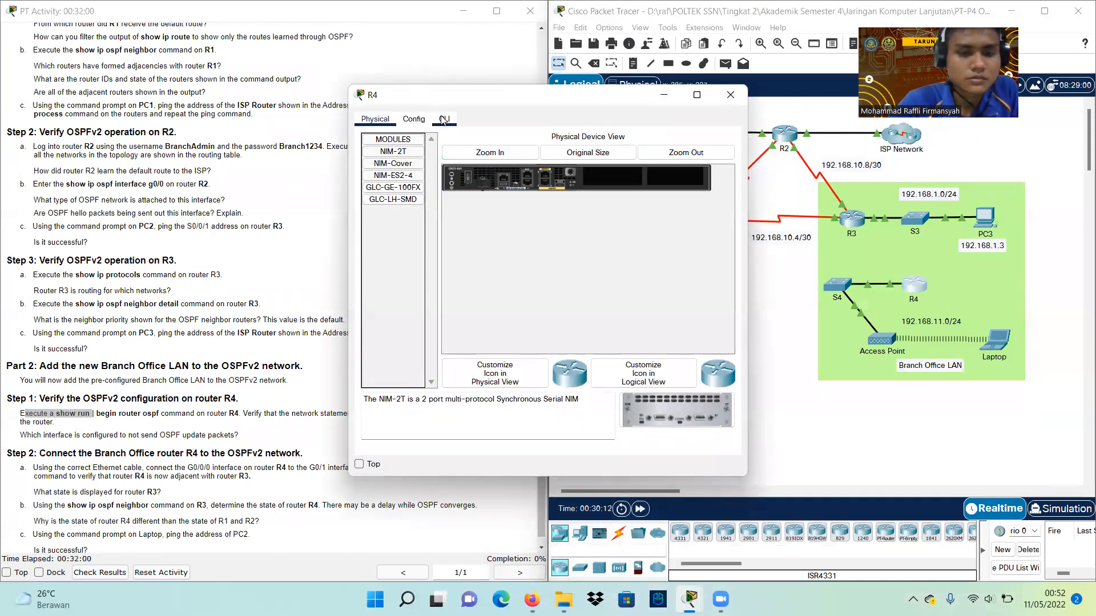
{"action": "left_click", "coordinate": [444, 120]}
{"action": "left_click_drag", "start_coordinate": [461, 97], "coordinate": [589, 95]}
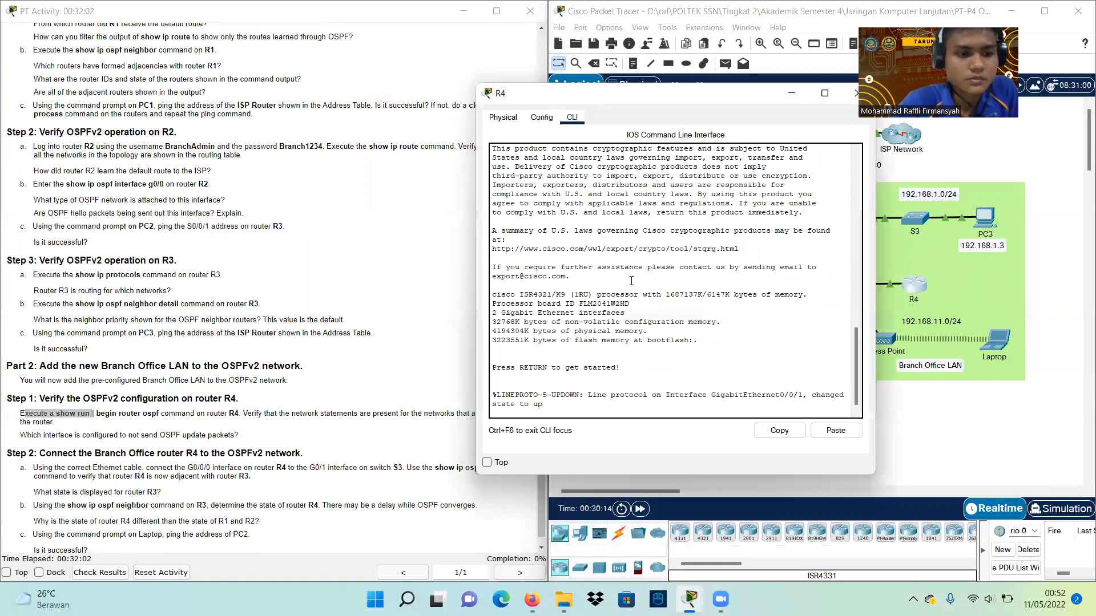
{"action": "key", "text": "Return"}
{"action": "type", "text": "sh"}
{"action": "key", "text": "Tab"}
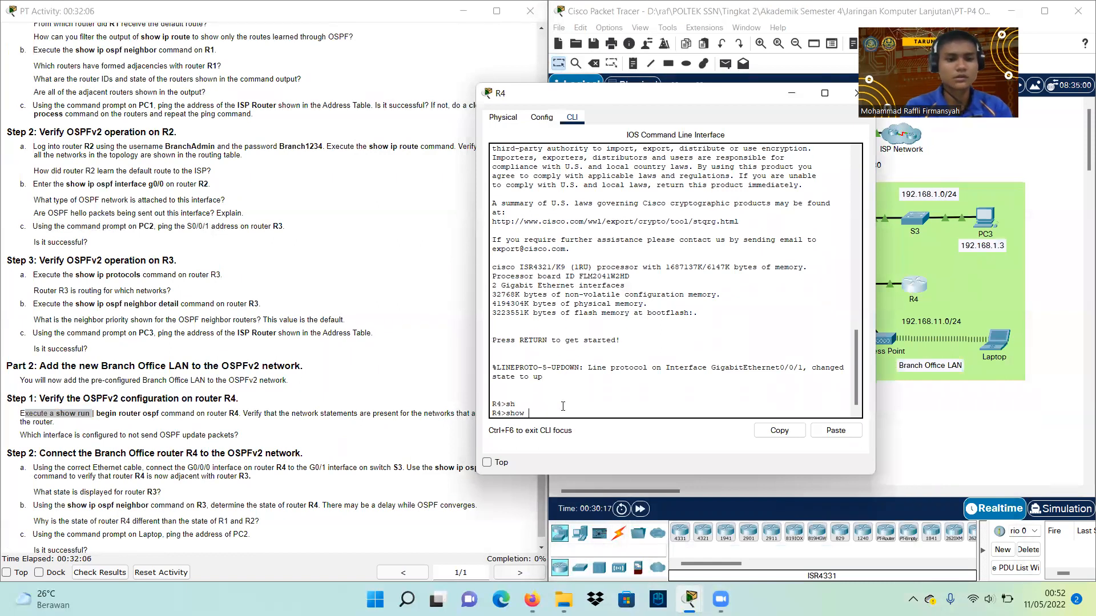
{"action": "key", "text": "BackSpace"}
{"action": "key", "text": "BackSpace"}
{"action": "key", "text": "BackSpace"}
{"action": "key", "text": "BackSpace"}
{"action": "type", "text": "ena"}
{"action": "key", "text": "Return"}
Run show run | begin router ospf on R4
{"action": "type", "text": "sh ru"}
{"action": "key", "text": "Tab"}
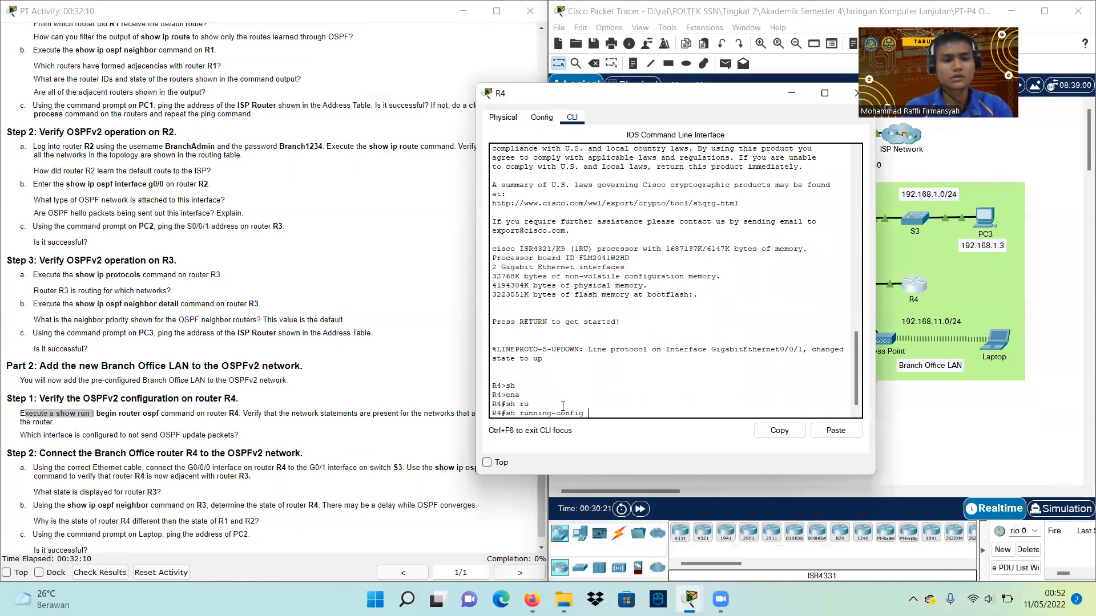
{"action": "key", "text": "BackSpace"}
{"action": "key", "text": "BackSpace"}
{"action": "key", "text": "BackSpace"}
{"action": "key", "text": "BackSpace"}
{"action": "key", "text": "BackSpace"}
{"action": "key", "text": "BackSpace"}
{"action": "key", "text": "BackSpace"}
{"action": "key", "text": "BackSpace"}
{"action": "key", "text": "BackSpace"}
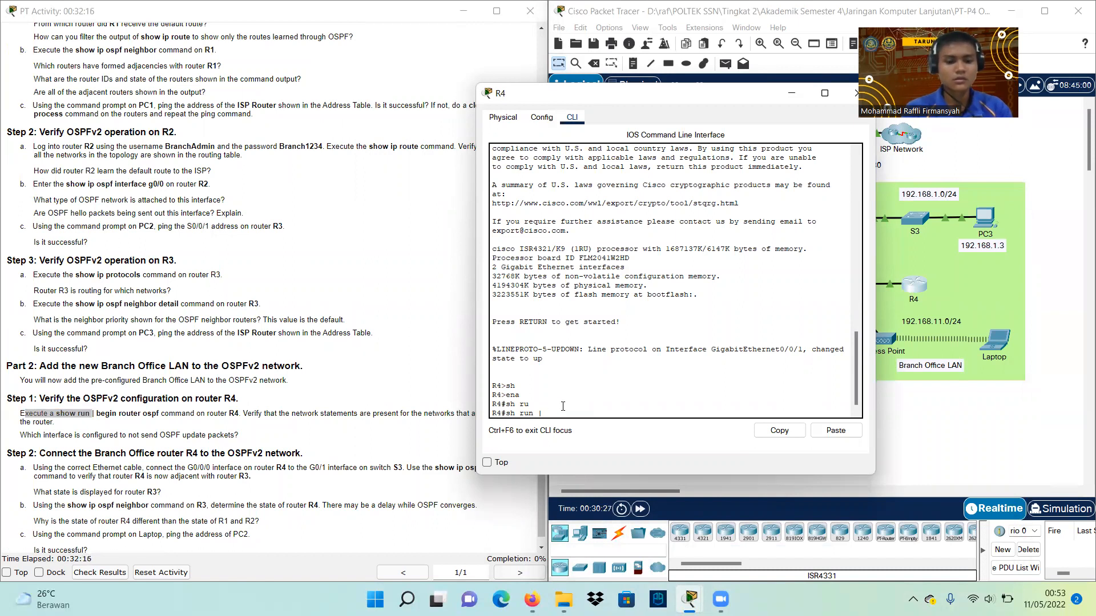
{"action": "key", "text": "Tab"}
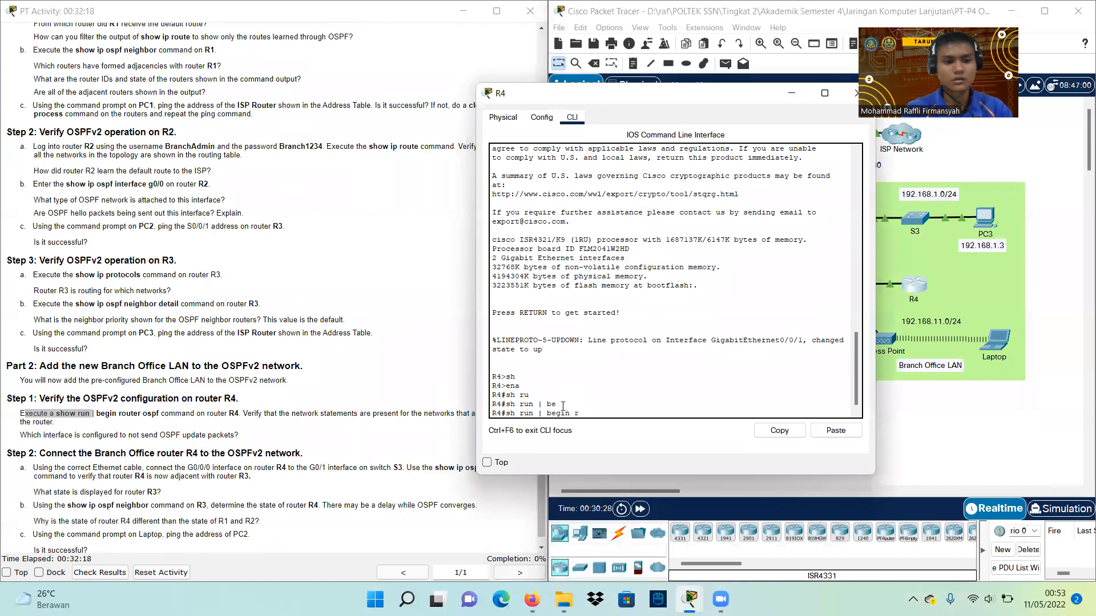
{"action": "type", "text": "ro"}
{"action": "key", "text": "Tab"}
{"action": "type", "text": "u"}
{"action": "key", "text": "Tab"}
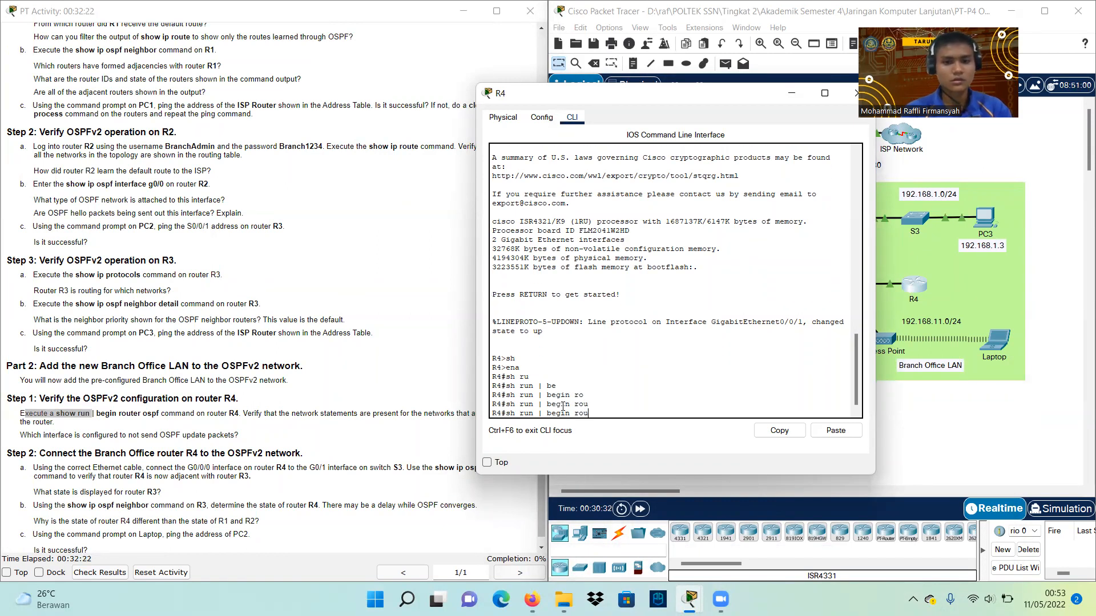
{"action": "type", "text": "te"}
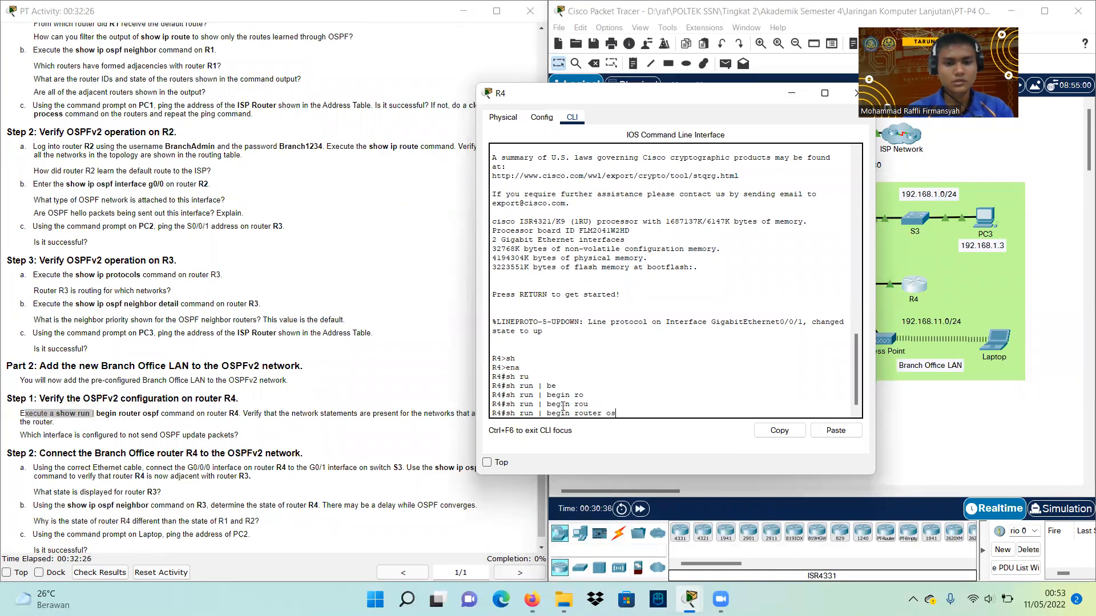
{"action": "type", "text": "r os"}
{"action": "key", "text": "Tab"}
{"action": "type", "text": "pf"}
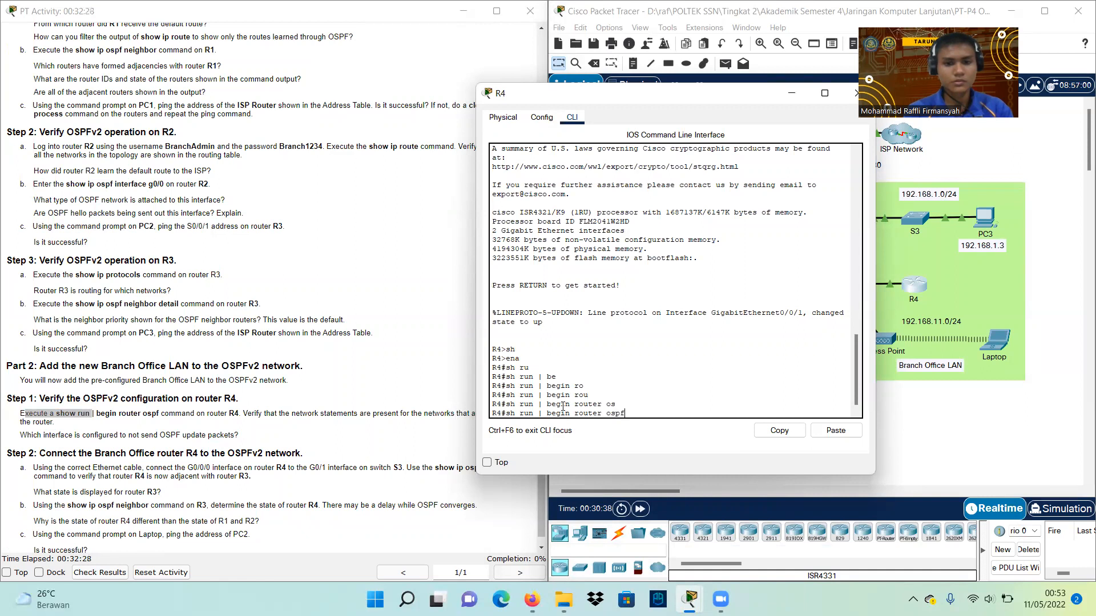
{"action": "key", "text": "Return"}
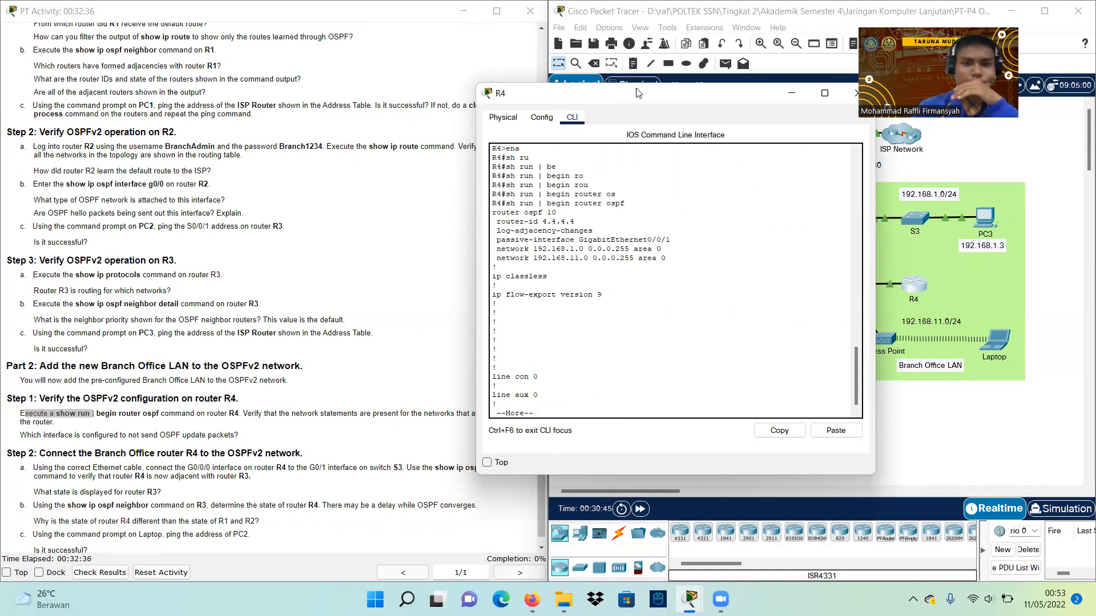
Highlight the passive-interface GigabitEthernet0/0/1 line and move R4's window to reveal the topology
{"action": "left_click_drag", "start_coordinate": [636, 97], "coordinate": [789, 165]}
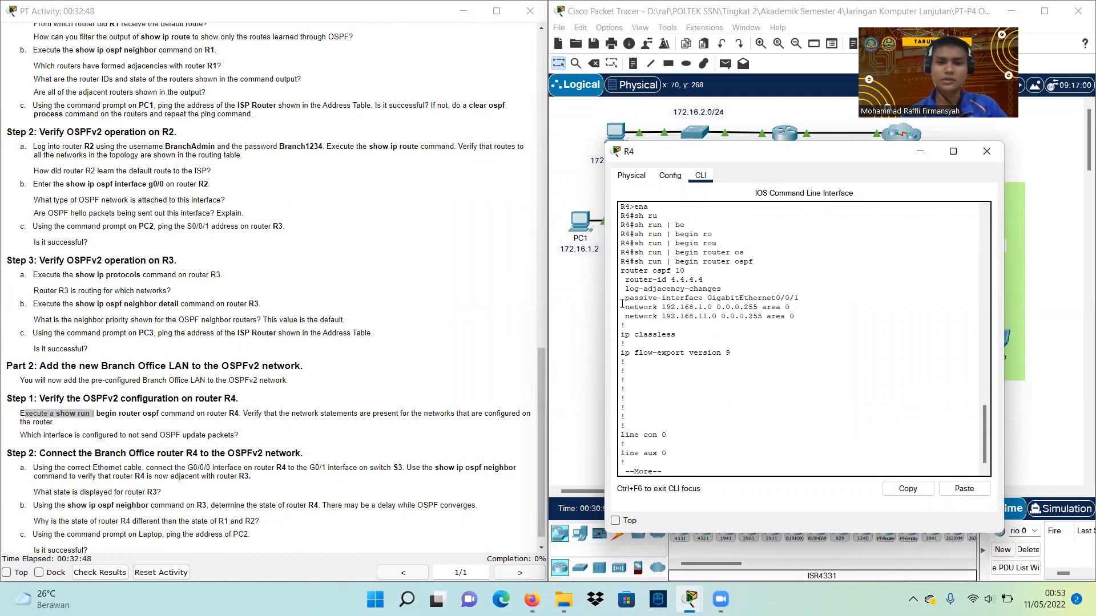
{"action": "left_click_drag", "start_coordinate": [625, 300], "coordinate": [790, 298]}
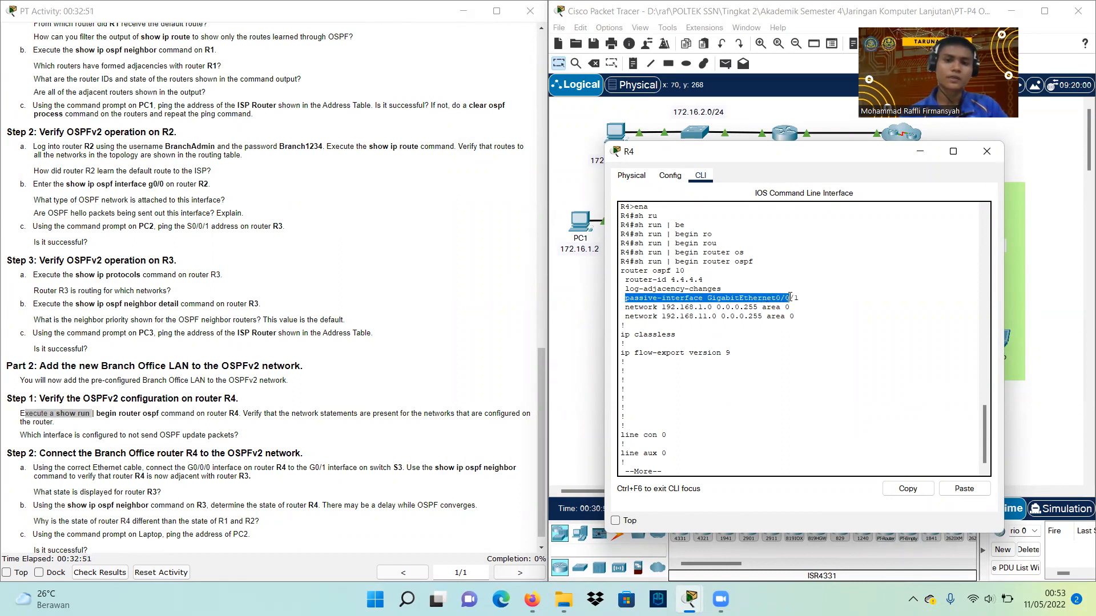
{"action": "left_click", "coordinate": [714, 298]}
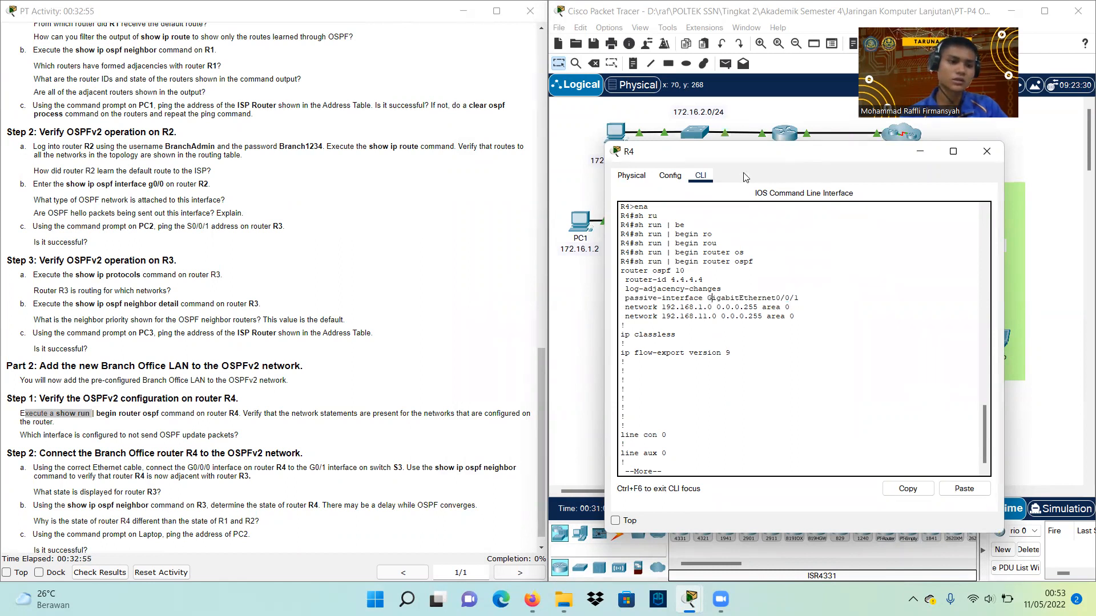
{"action": "left_click_drag", "start_coordinate": [794, 161], "coordinate": [265, 34]}
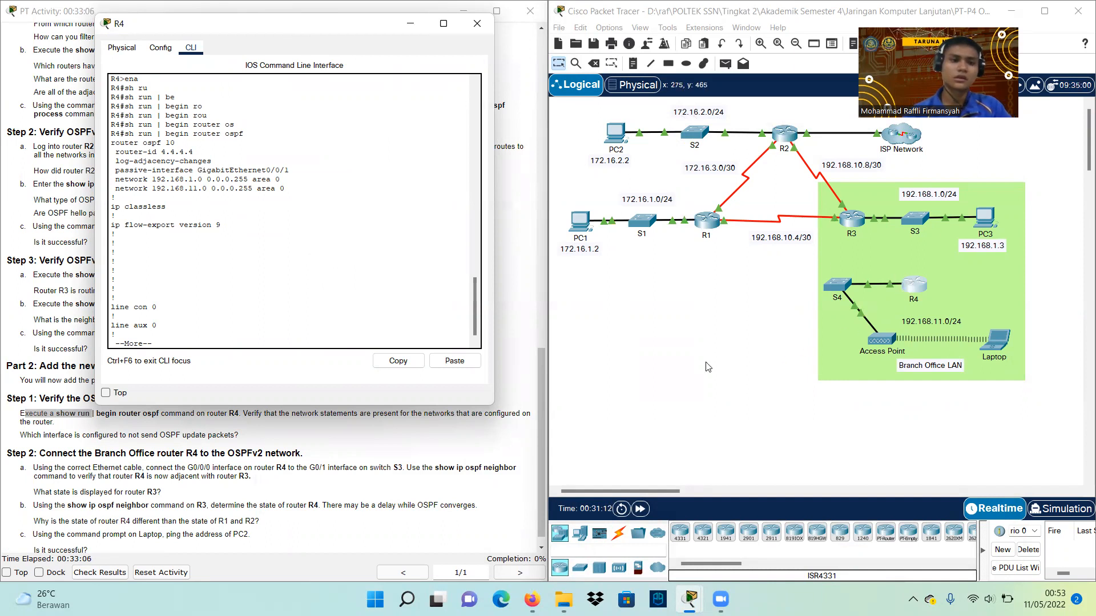
Bring the topology and instructions forward and highlight Step 2a's R4-to-S3 cabling instruction
{"action": "left_click", "coordinate": [768, 336]}
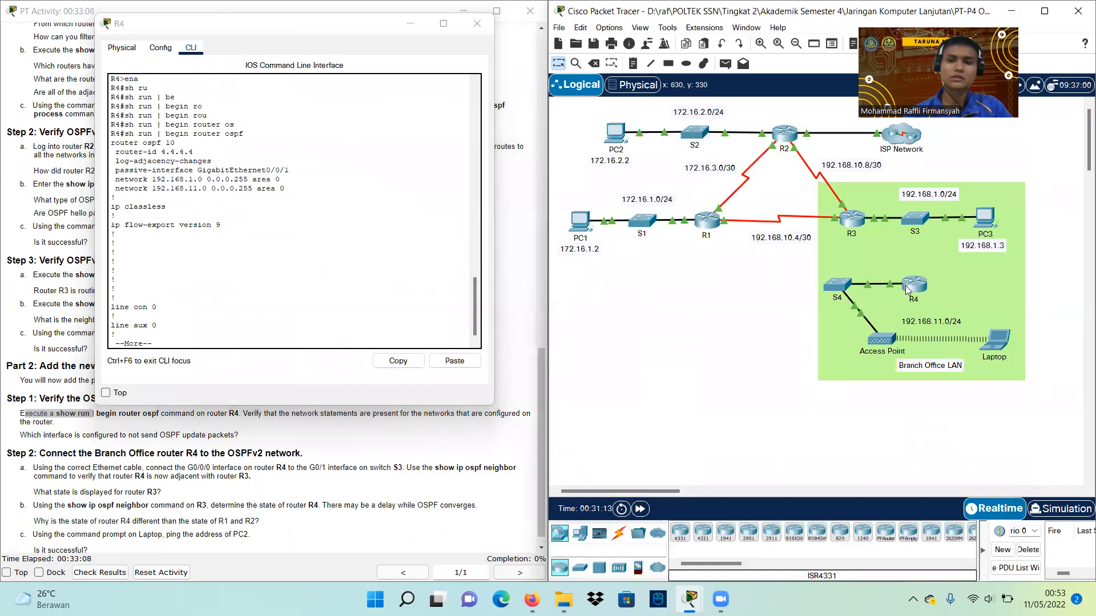
{"action": "mouse_move", "coordinate": [894, 287]}
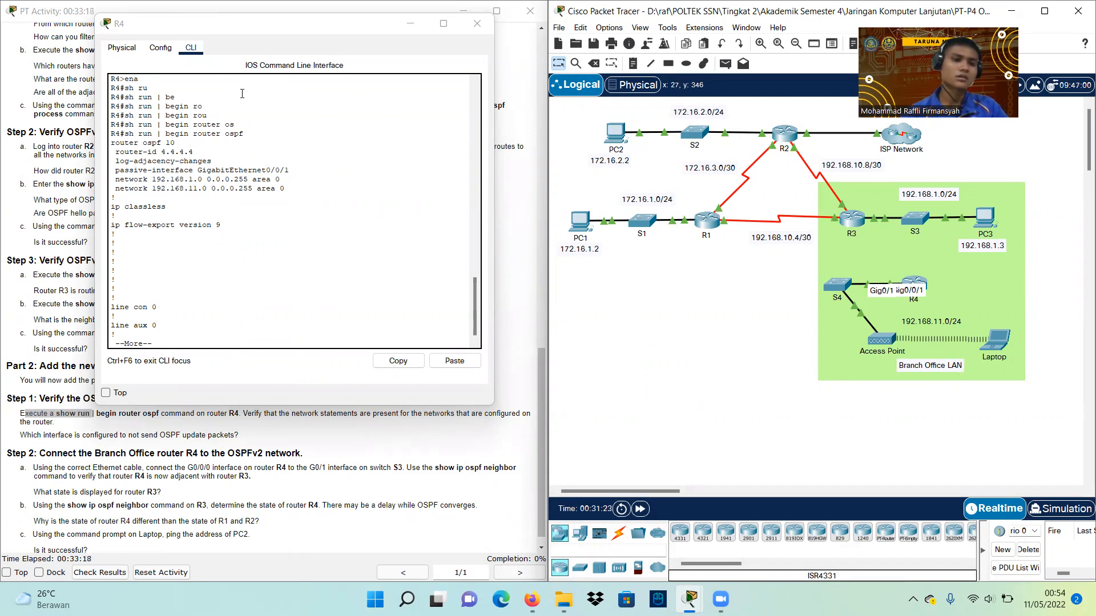
{"action": "left_click", "coordinate": [42, 435]}
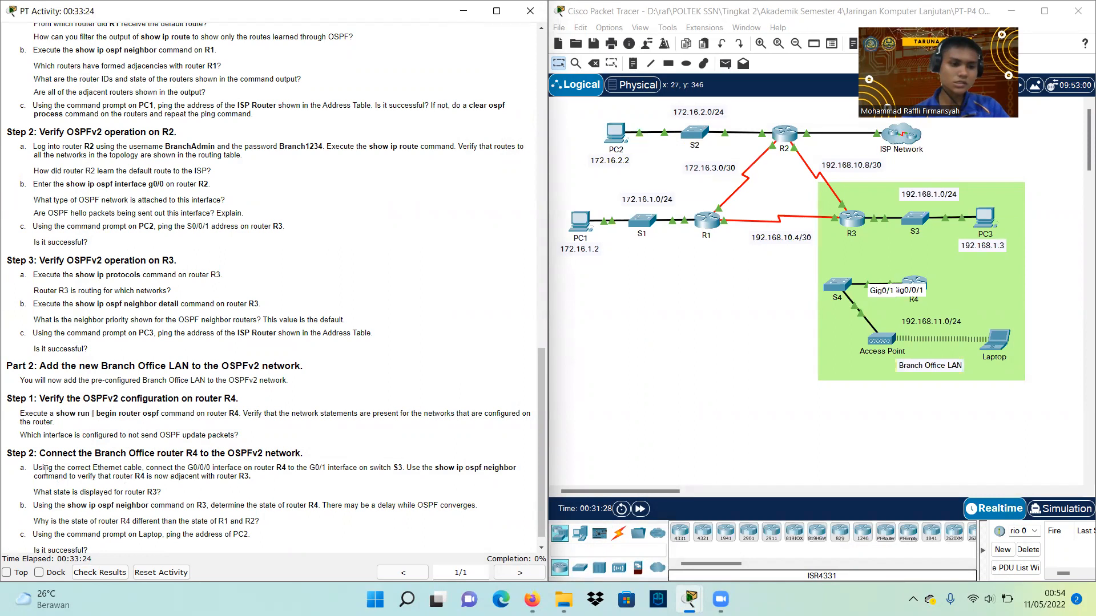
{"action": "left_click_drag", "start_coordinate": [35, 468], "coordinate": [396, 467]}
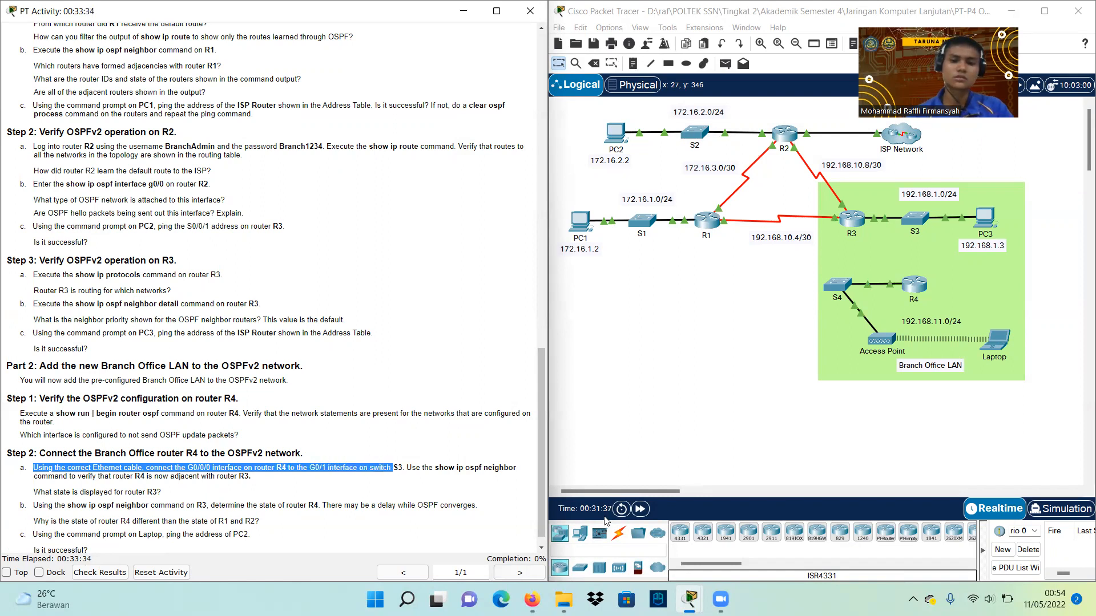
Connect R4 G0/0/0 to S3 G0/1 with a copper straight-through cable
{"action": "left_click", "coordinate": [621, 532]}
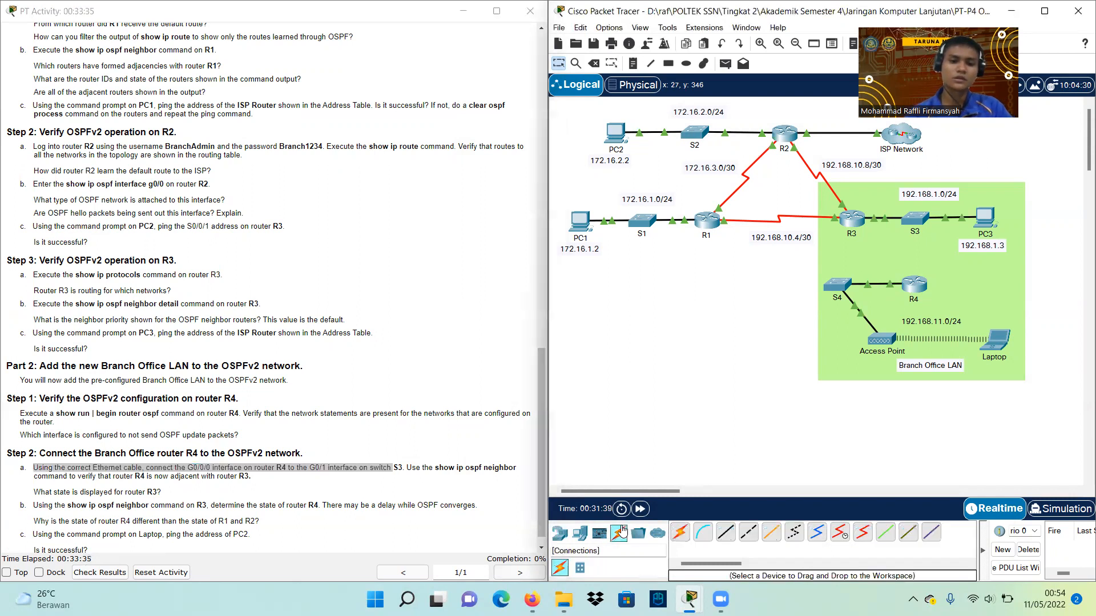
{"action": "left_click", "coordinate": [731, 535]}
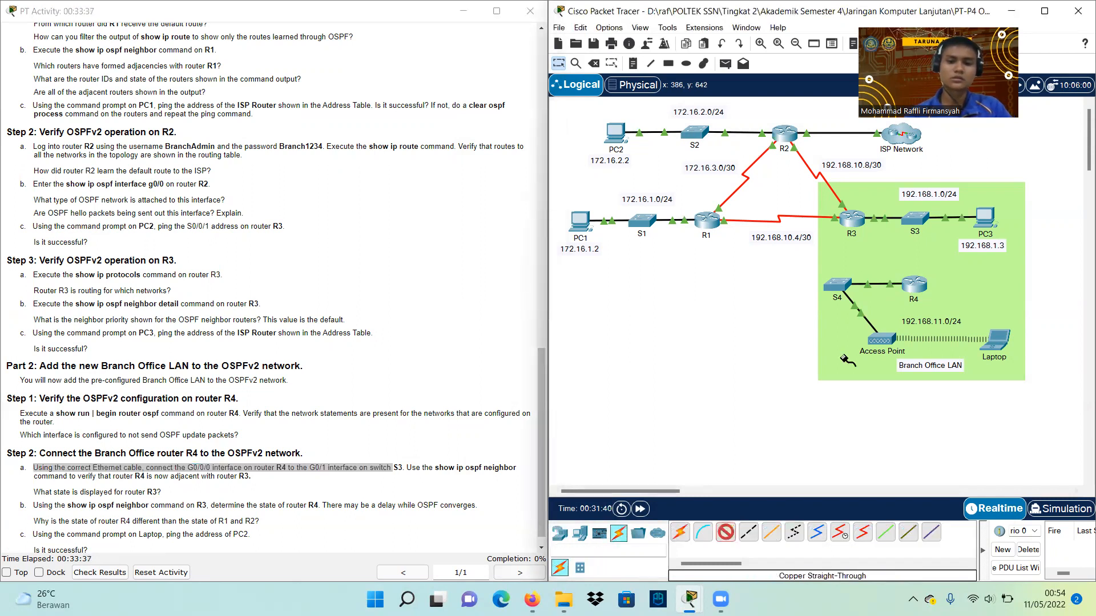
{"action": "left_click", "coordinate": [919, 289]}
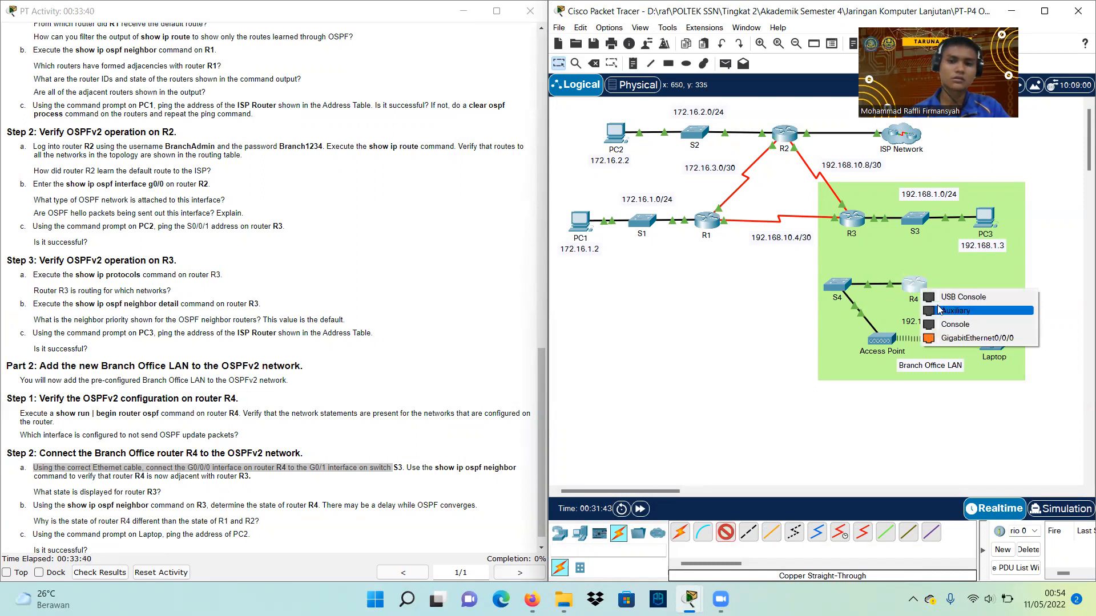
{"action": "left_click", "coordinate": [951, 338]}
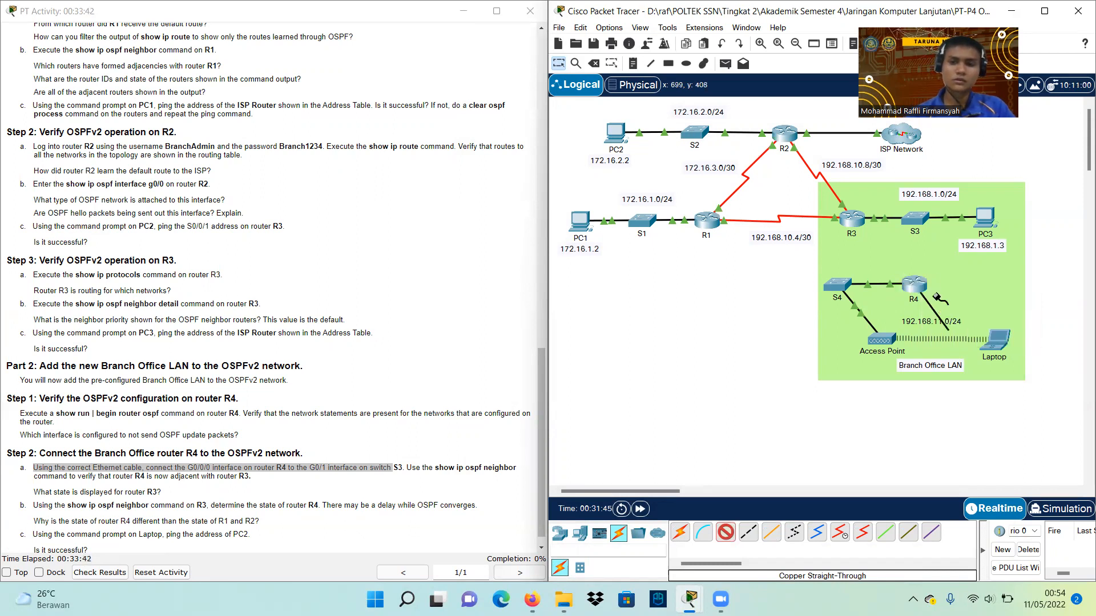
{"action": "left_click", "coordinate": [915, 219]}
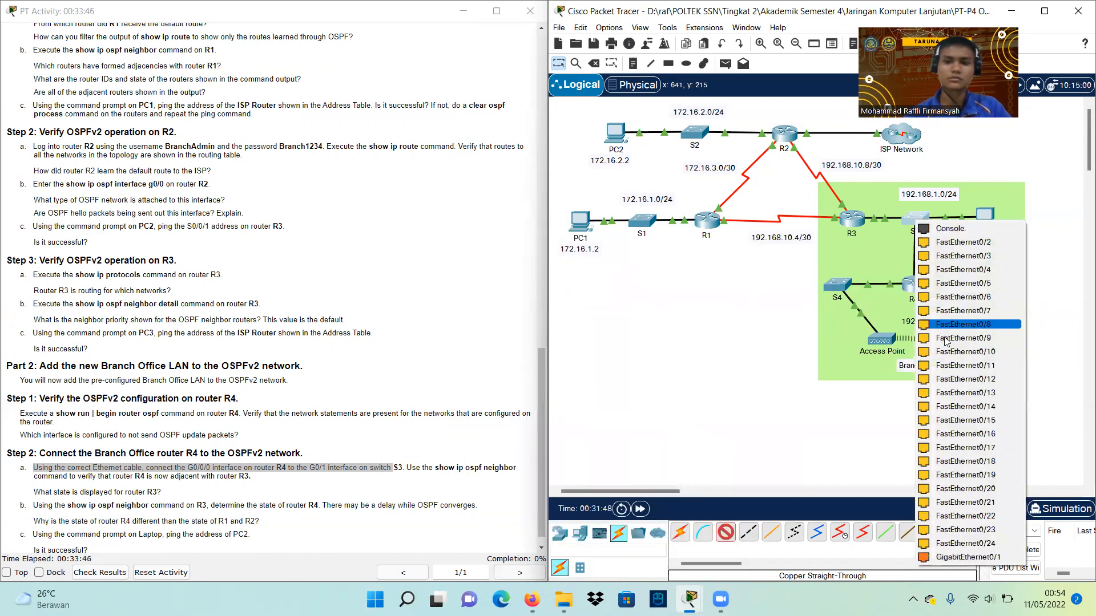
{"action": "left_click", "coordinate": [939, 557]}
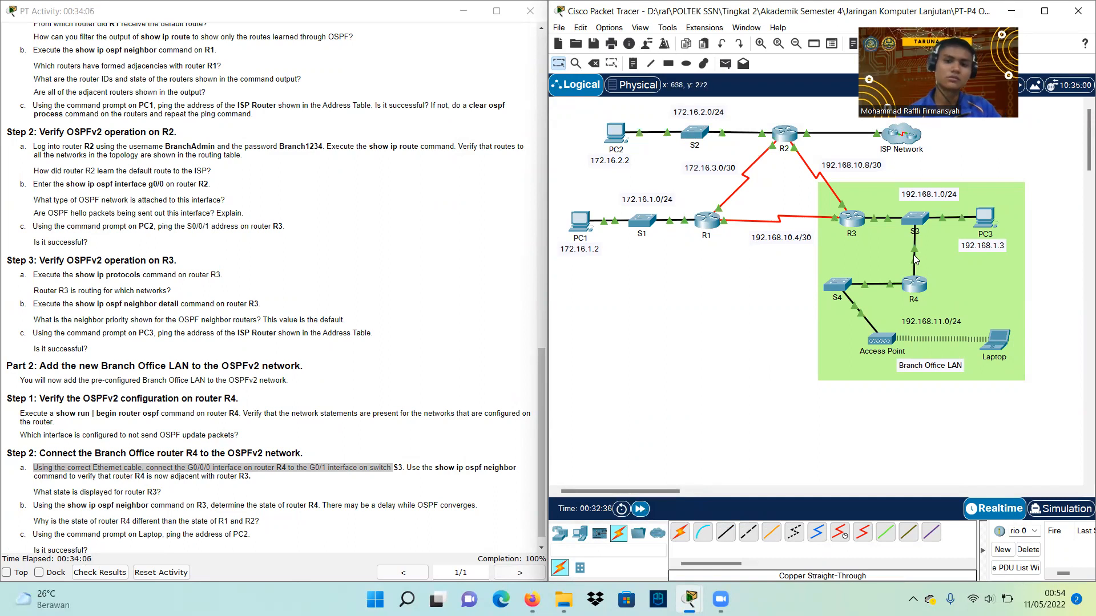
{"action": "left_click", "coordinate": [922, 289]}
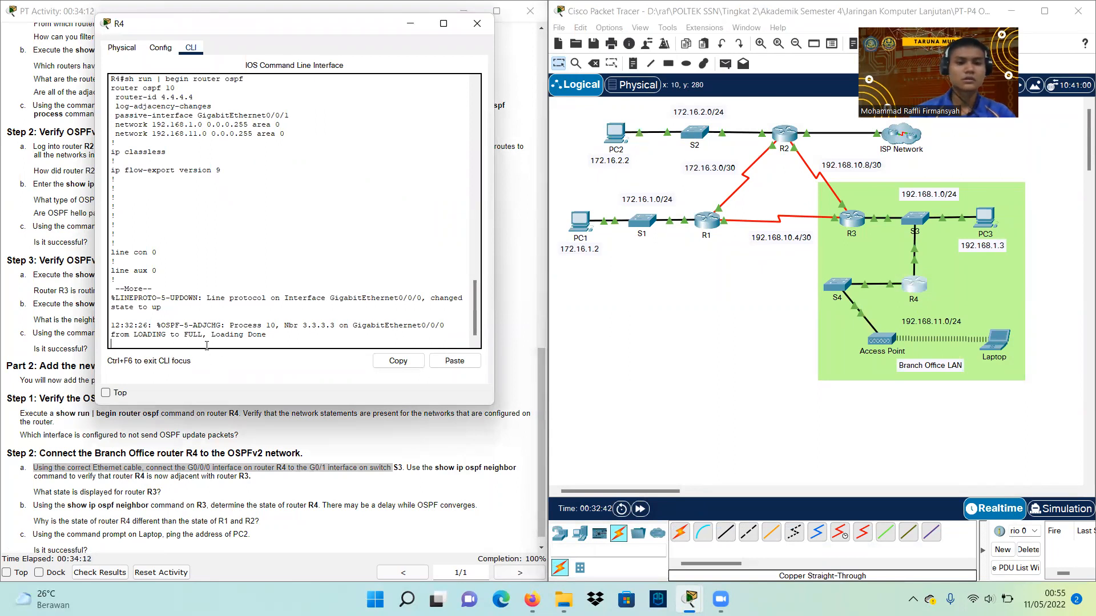
Run show ip ospf neighbor on R4
{"action": "key", "text": "Return"}
{"action": "type", "text": "sh"}
{"action": "key", "text": "Tab"}
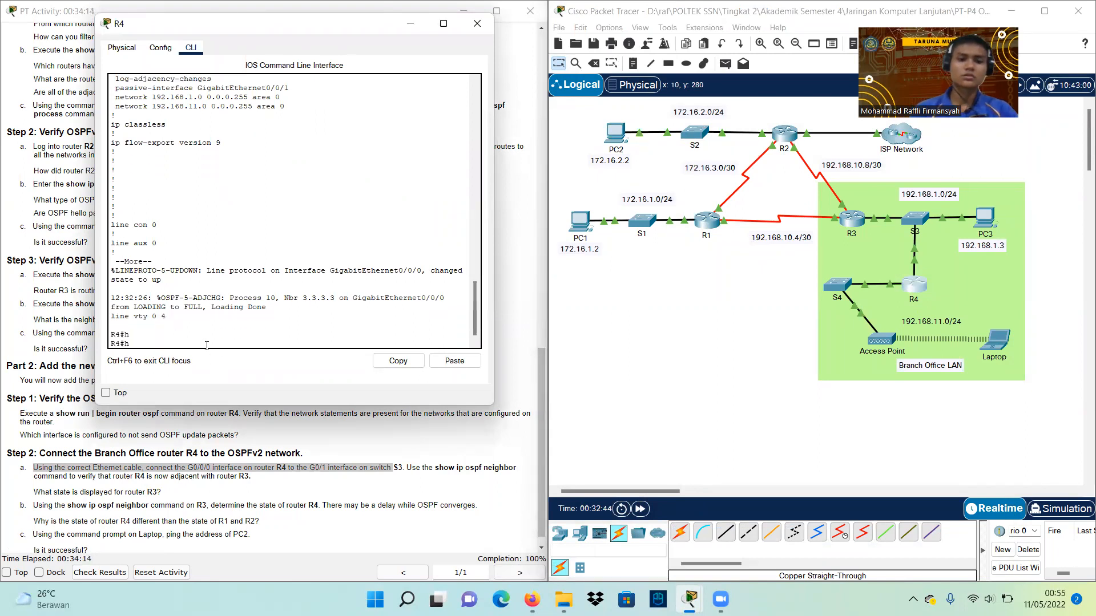
{"action": "type", "text": "h"}
{"action": "key", "text": "Tab"}
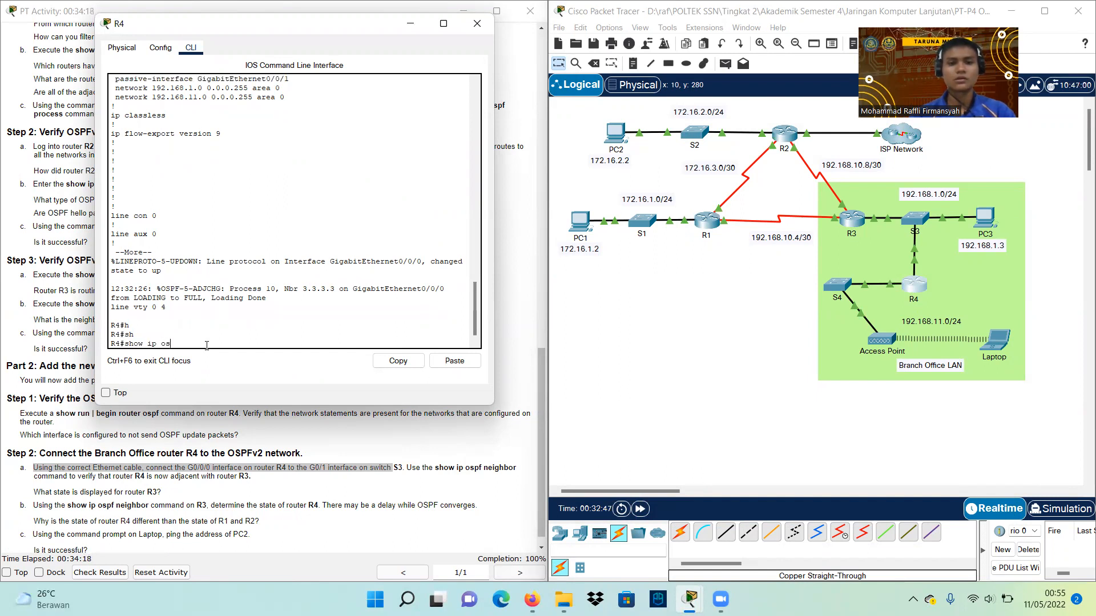
{"action": "type", "text": "ip os"}
{"action": "key", "text": "Tab"}
{"action": "type", "text": "ne"}
{"action": "key", "text": "Tab"}
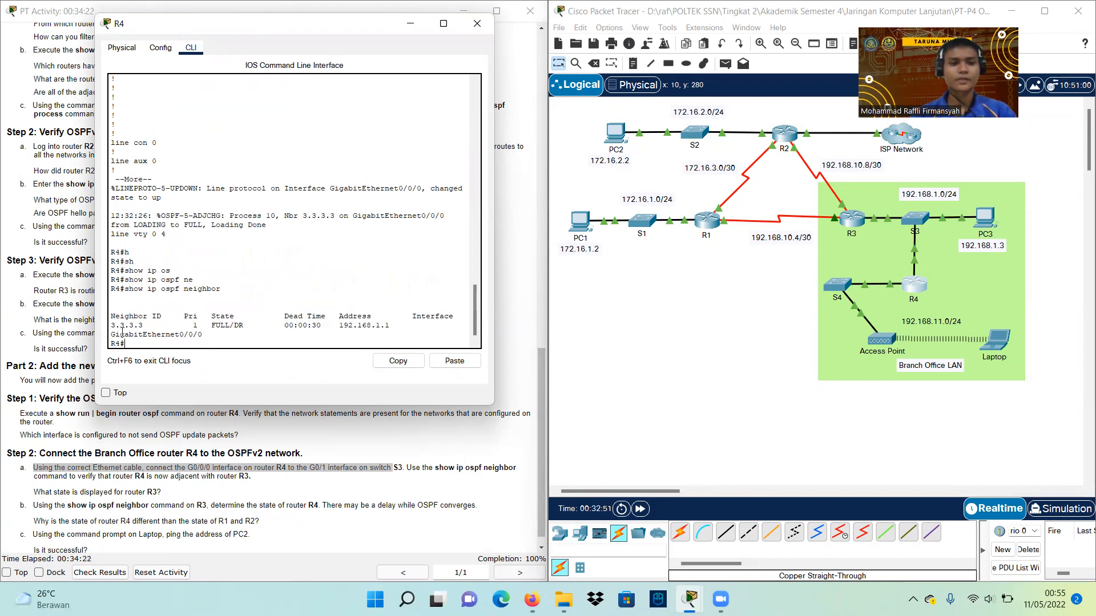
Mark neighbor 3.3.3.3 as FULL/DR, then highlight Step 2b about checking R4 from R3
{"action": "left_click_drag", "start_coordinate": [112, 327], "coordinate": [148, 321]}
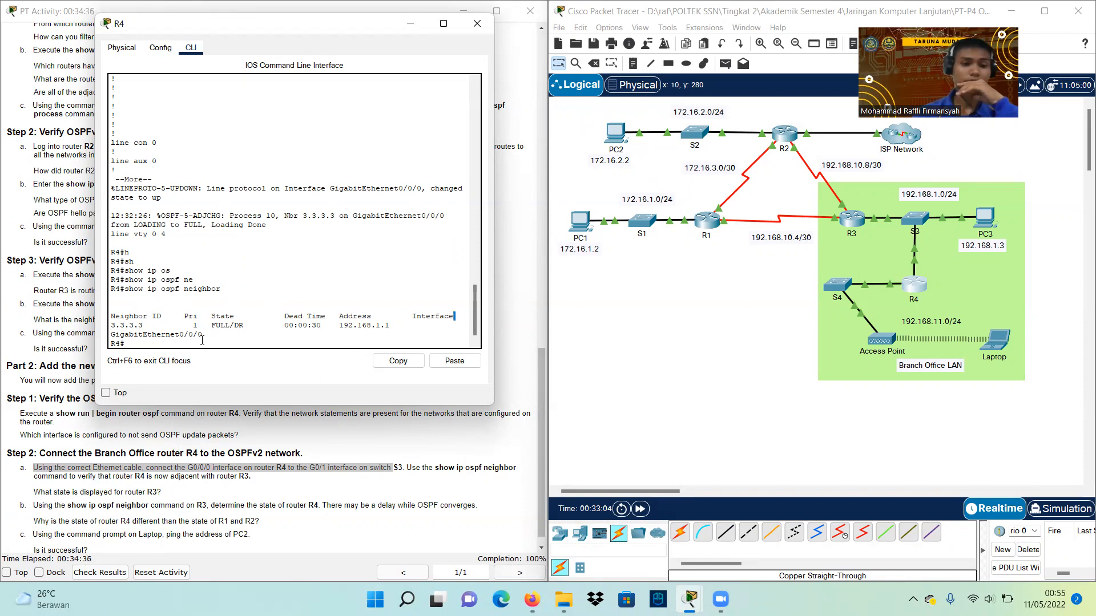
{"action": "left_click_drag", "start_coordinate": [210, 328], "coordinate": [243, 330]}
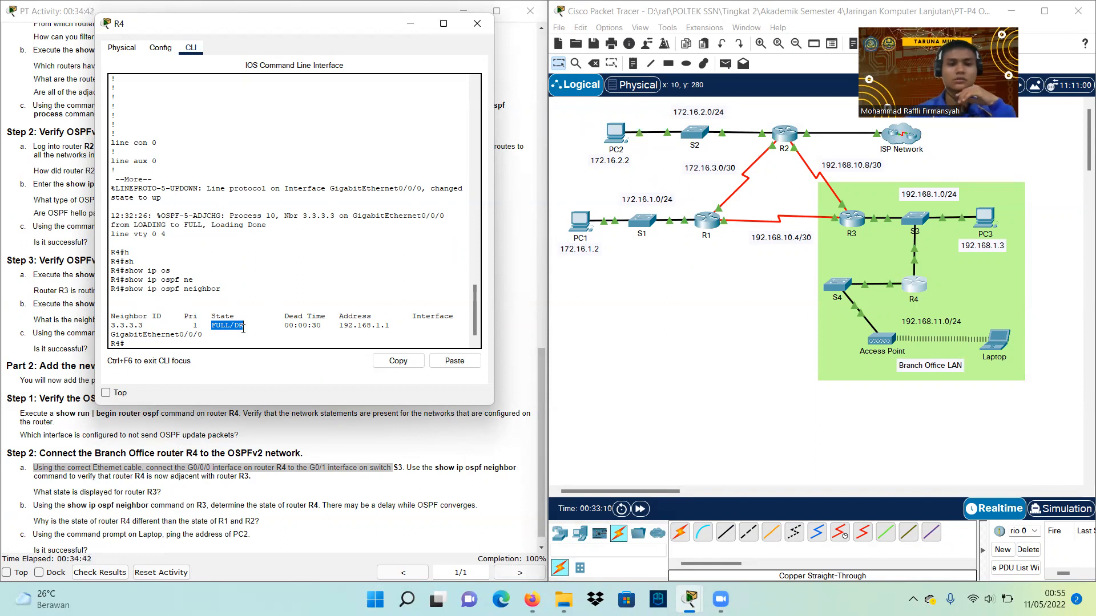
{"action": "left_click", "coordinate": [35, 505]}
{"action": "left_click_drag", "start_coordinate": [36, 505], "coordinate": [318, 505]}
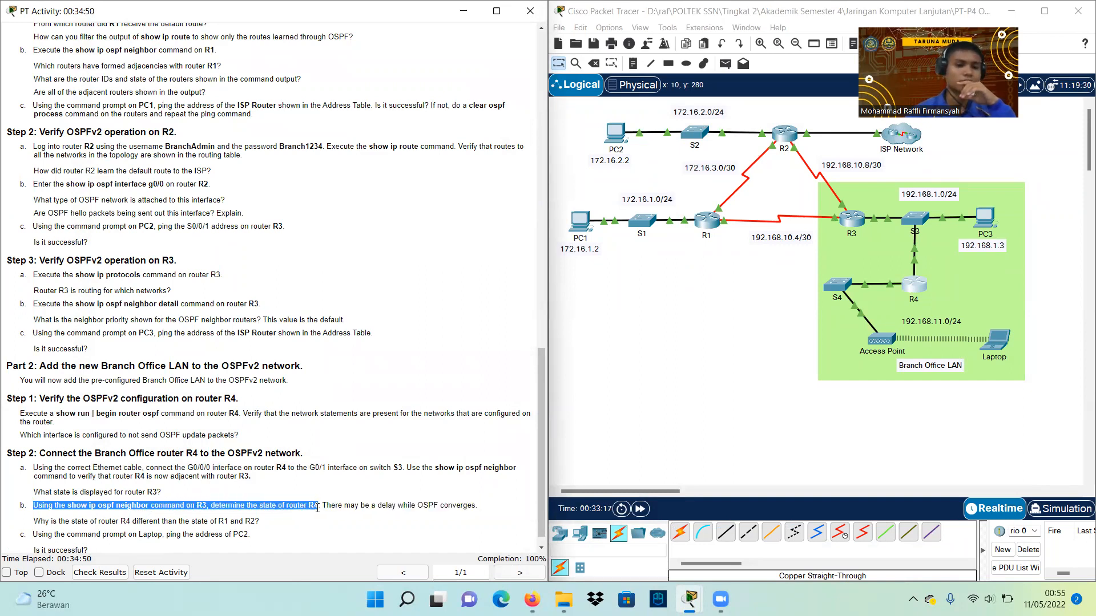
On R3's CLI, enter enable and run show ip ospf neighbor
{"action": "left_click", "coordinate": [853, 229]}
{"action": "left_click", "coordinate": [456, 120]}
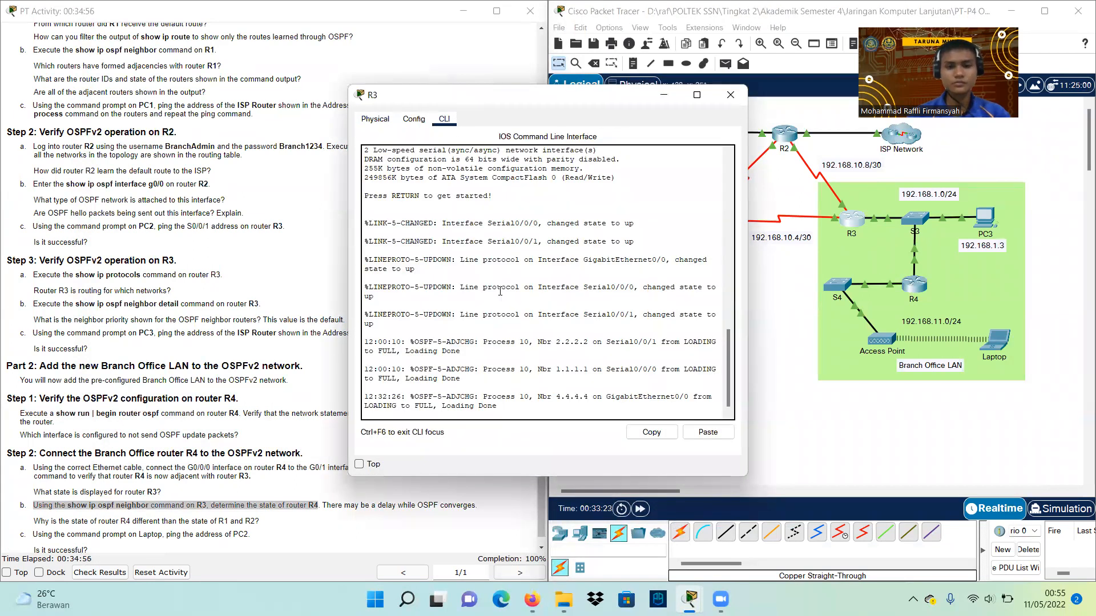
{"action": "key", "text": "Return"}
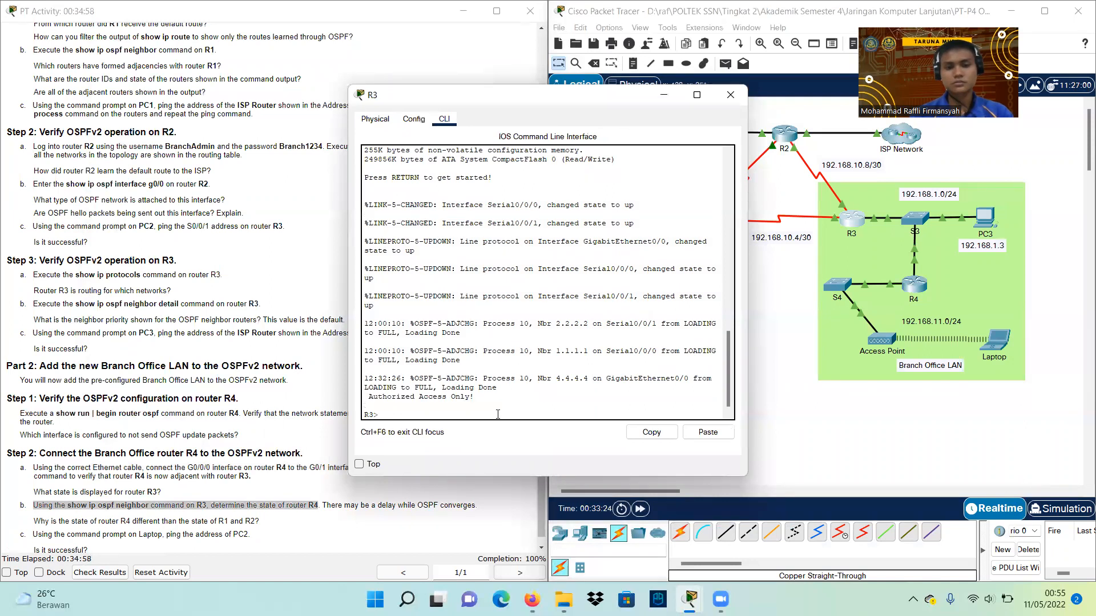
{"action": "type", "text": "ena"}
{"action": "key", "text": "Return"}
{"action": "type", "text": "sh"}
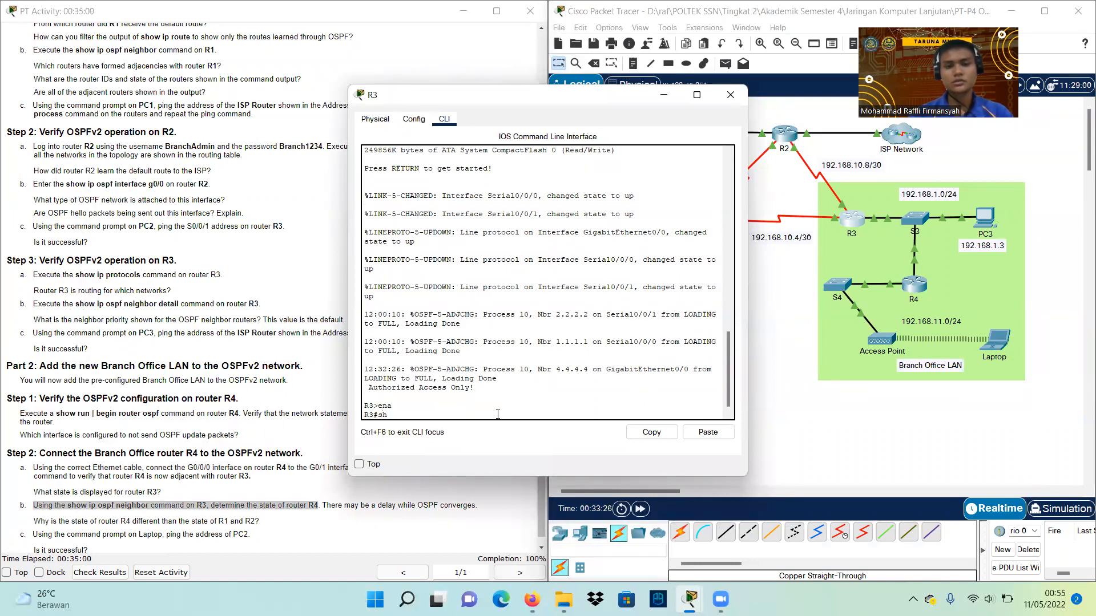
{"action": "type", "text": "ow ip o"}
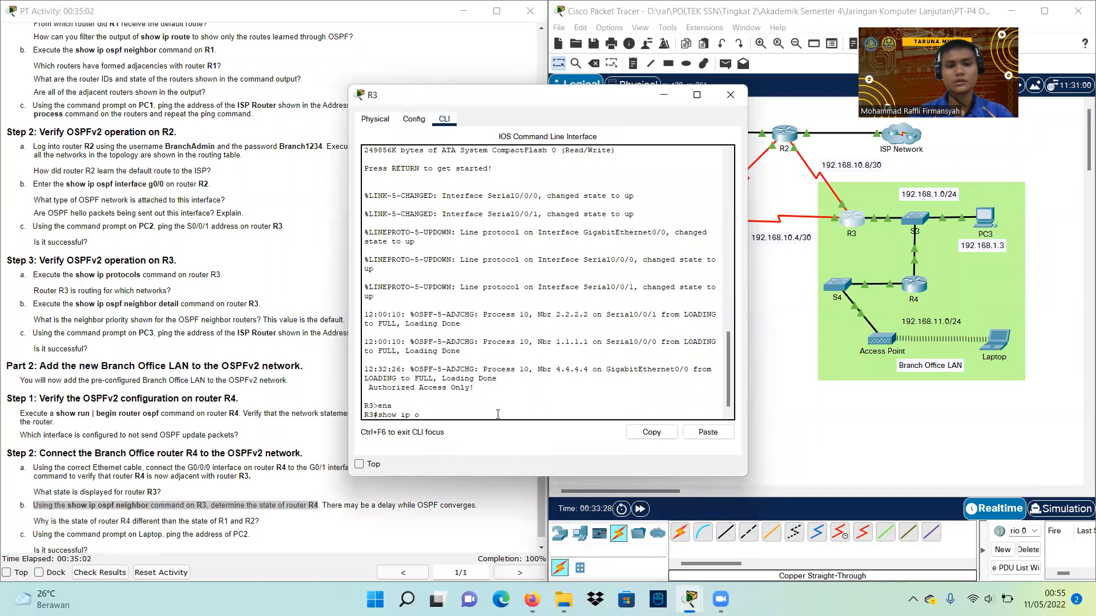
{"action": "type", "text": "s"}
{"action": "key", "text": "Tab"}
{"action": "type", "text": "ne"}
{"action": "key", "text": "Tab"}
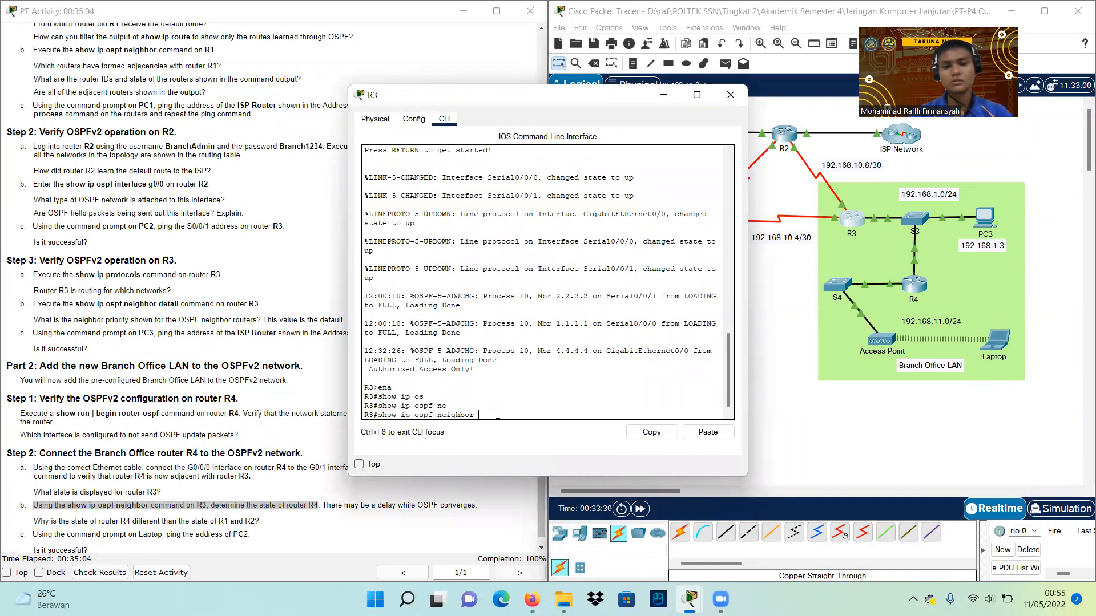
{"action": "key", "text": "Return"}
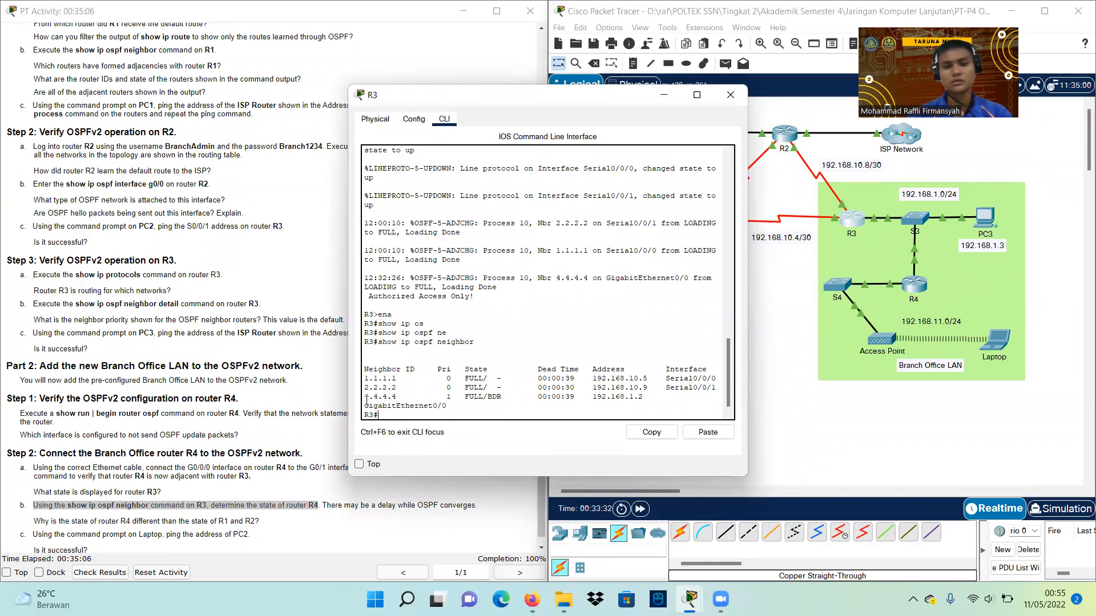
Highlight neighbor 4.4.4.4 in the FULL/BDR state and move R3's console lower
{"action": "left_click_drag", "start_coordinate": [365, 398], "coordinate": [398, 395]}
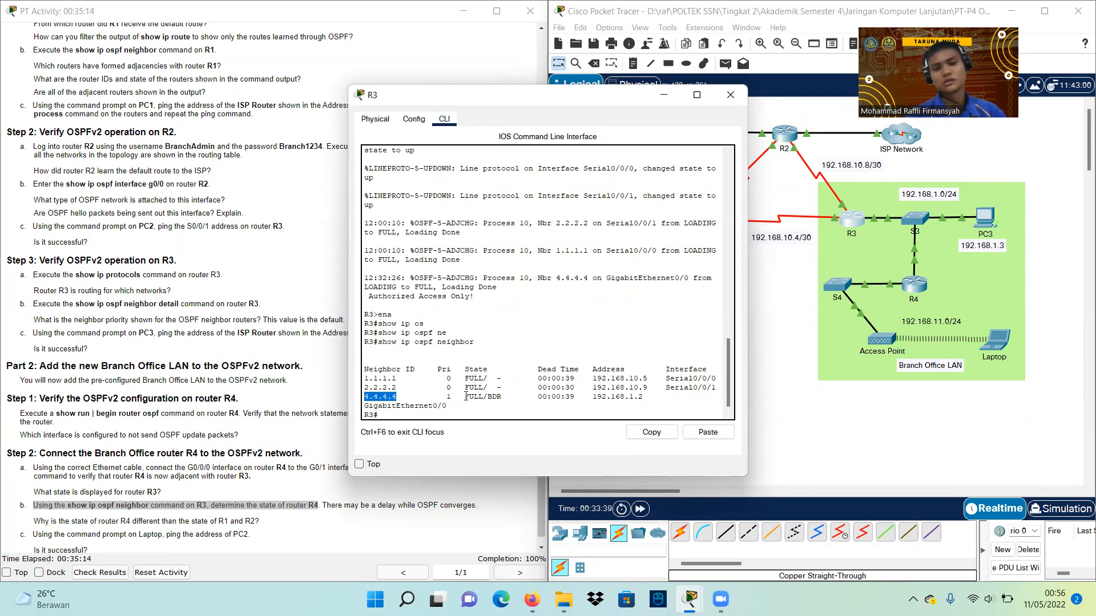
{"action": "left_click_drag", "start_coordinate": [465, 397], "coordinate": [502, 398]}
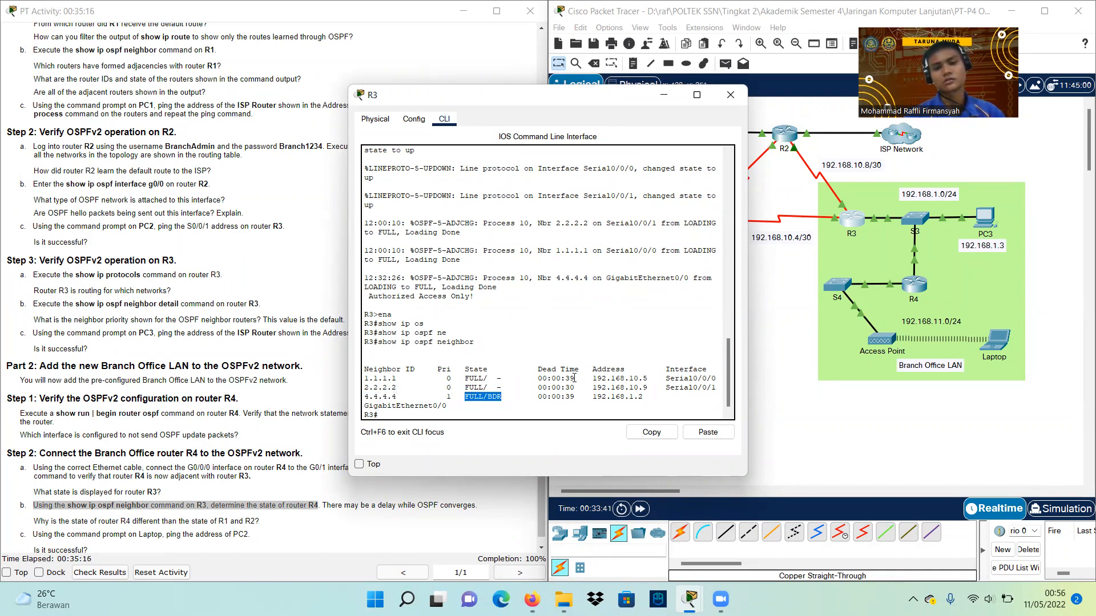
{"action": "scroll", "coordinate": [200, 490], "scroll_direction": "down", "scroll_amount": 1}
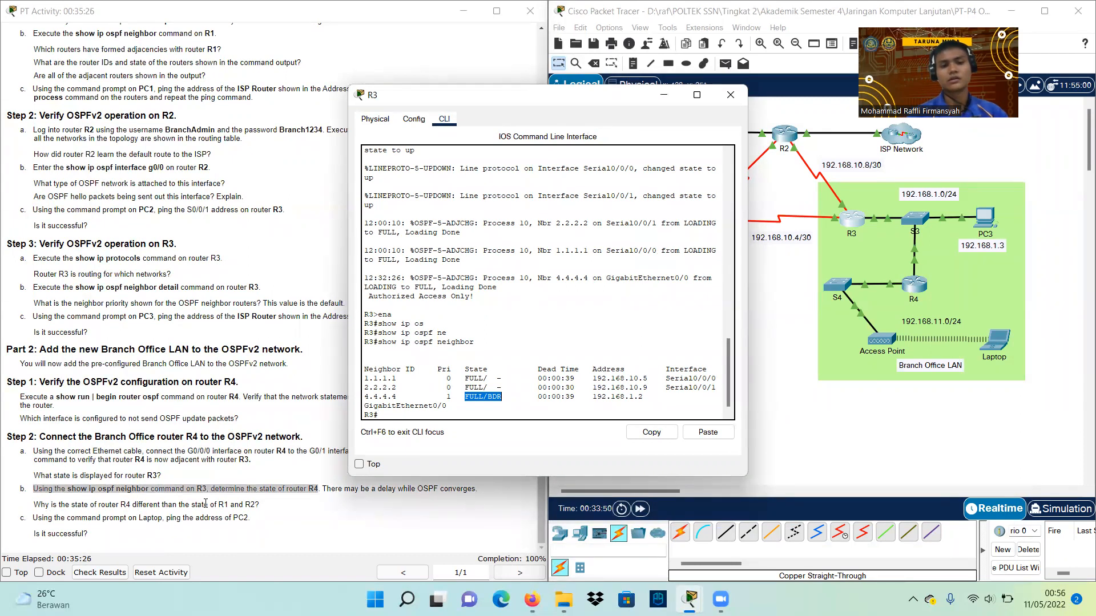
{"action": "left_click", "coordinate": [494, 378]}
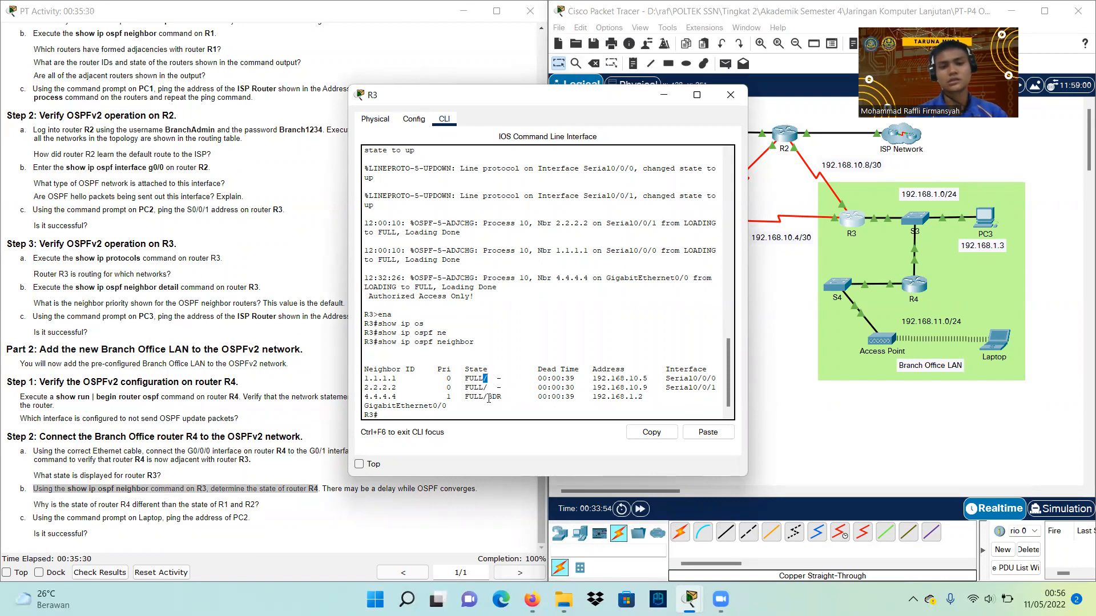
{"action": "mouse_move", "coordinate": [487, 397]}
{"action": "left_mouse_down"}
{"action": "mouse_move", "coordinate": [517, 399]}
{"action": "mouse_move", "coordinate": [501, 399]}
{"action": "left_mouse_up"}
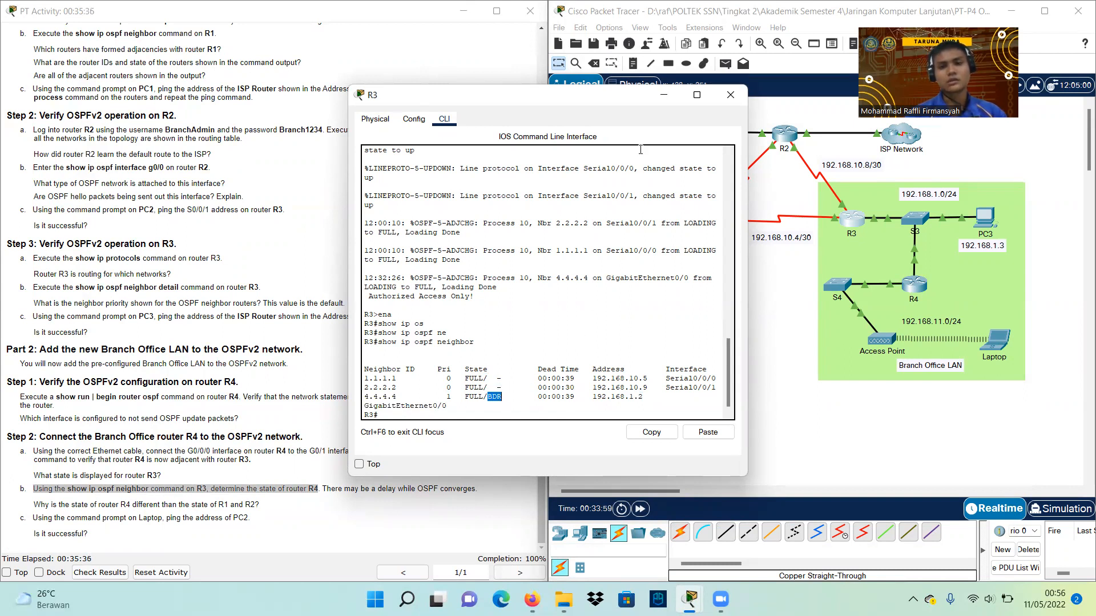
{"action": "left_click_drag", "start_coordinate": [537, 95], "coordinate": [390, 284]}
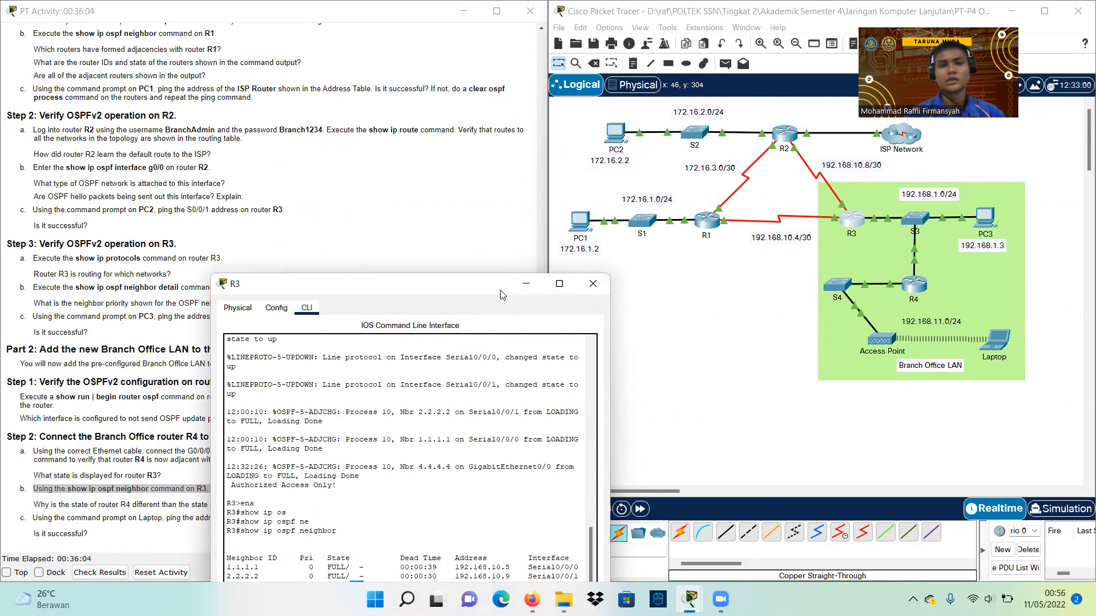
Raise R3's console, then highlight Step 2c about pinging PC2 from the Laptop
{"action": "left_click_drag", "start_coordinate": [500, 294], "coordinate": [484, 146]}
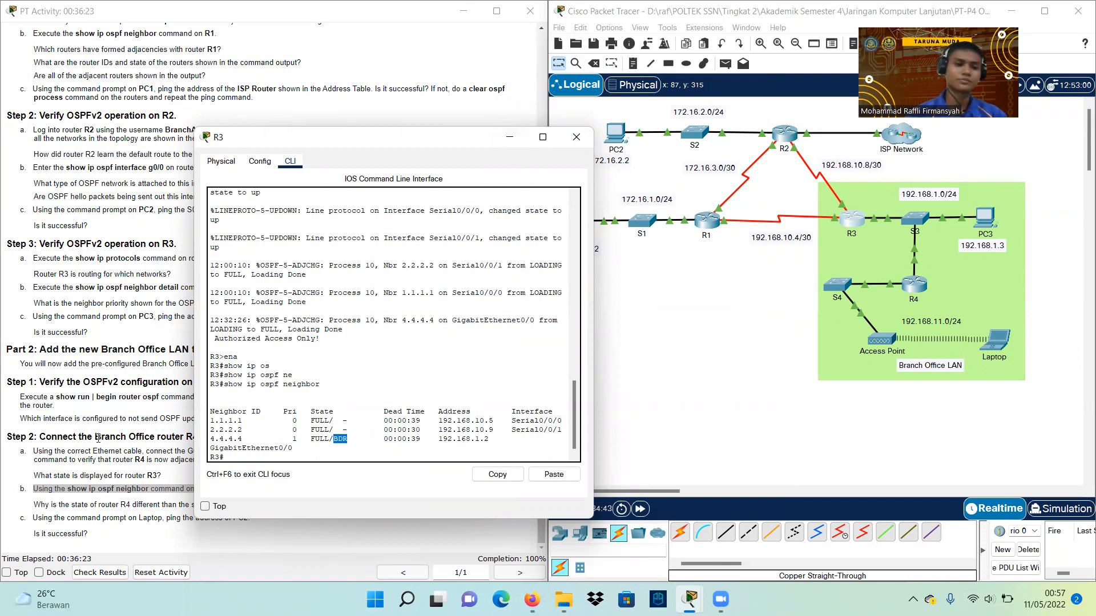
{"action": "left_click", "coordinate": [101, 461]}
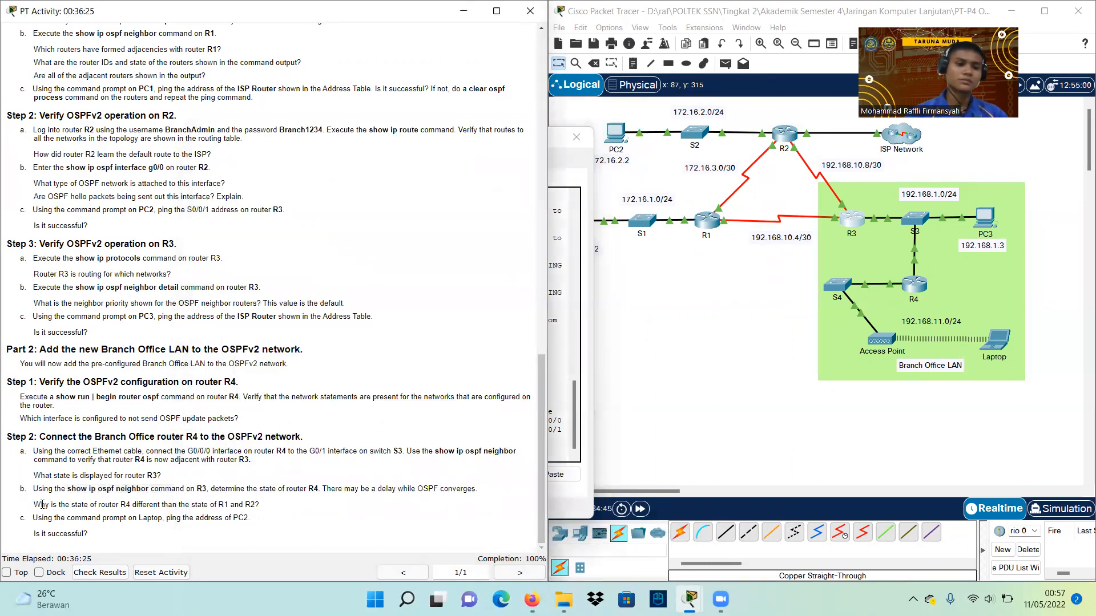
{"action": "left_click_drag", "start_coordinate": [33, 518], "coordinate": [245, 519]}
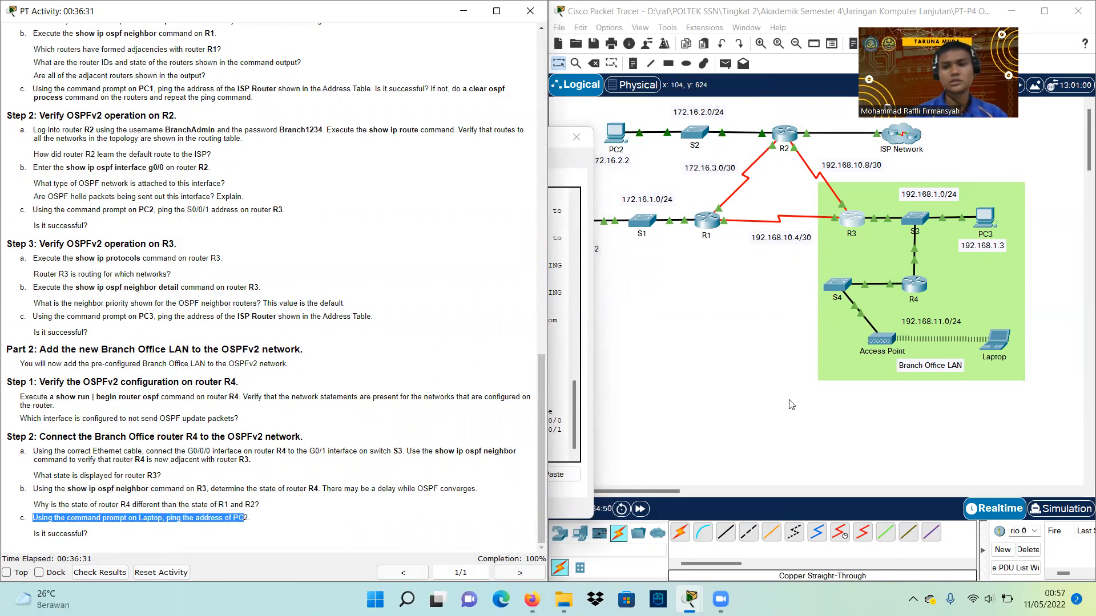
Open the Laptop's Command Prompt from its Desktop applications
{"action": "left_click", "coordinate": [999, 354]}
{"action": "left_click", "coordinate": [999, 354]}
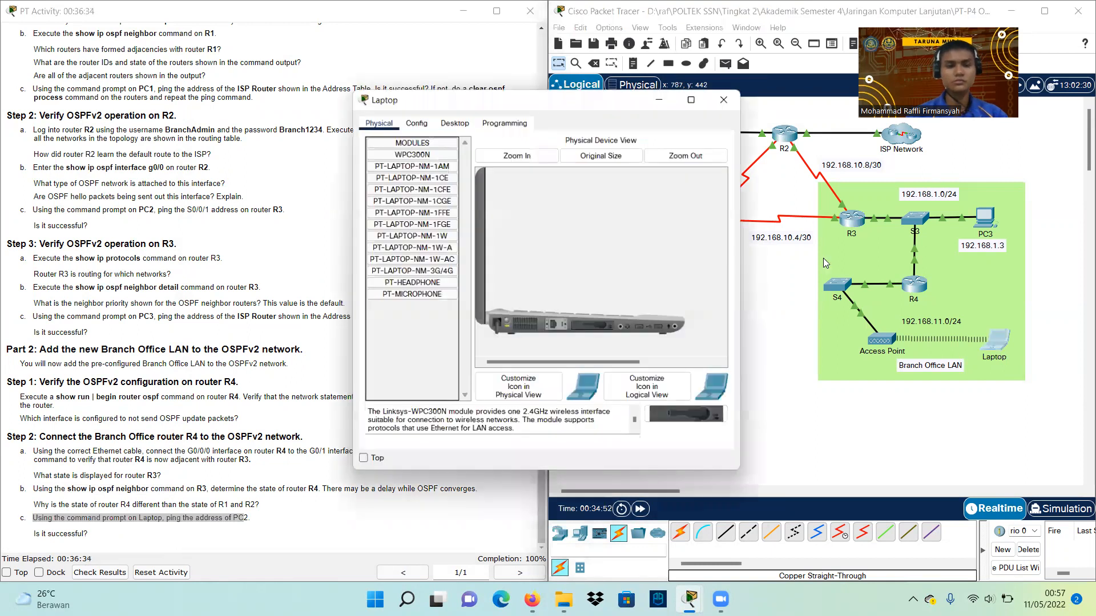
{"action": "left_click", "coordinate": [439, 123]}
{"action": "left_click", "coordinate": [591, 150]}
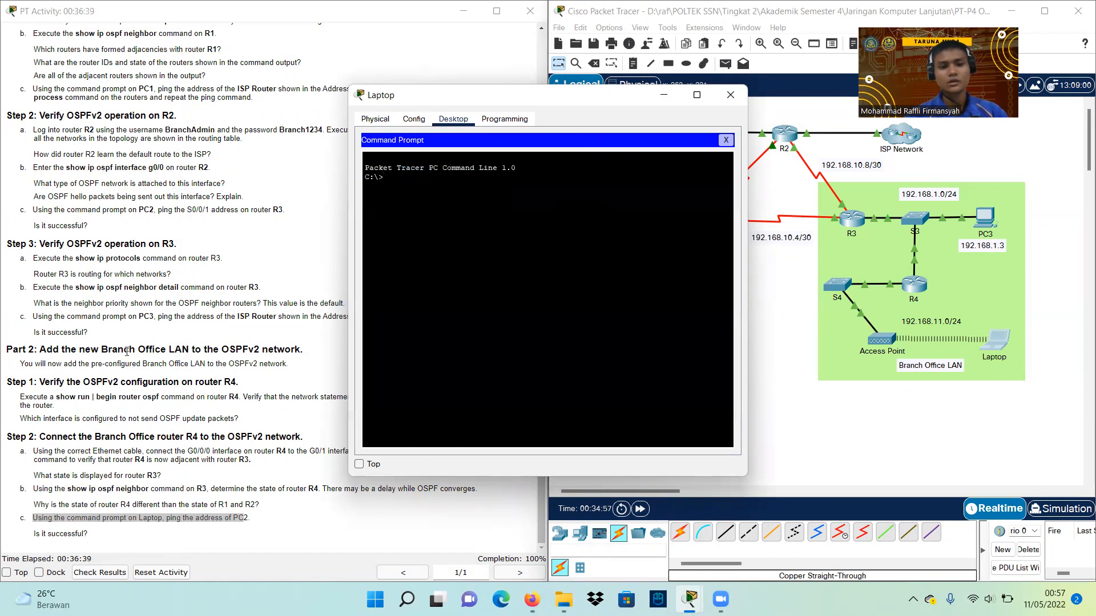
{"action": "scroll", "coordinate": [57, 360], "scroll_direction": "up", "scroll_amount": 3}
{"action": "scroll", "coordinate": [57, 359], "scroll_direction": "up", "scroll_amount": 15}
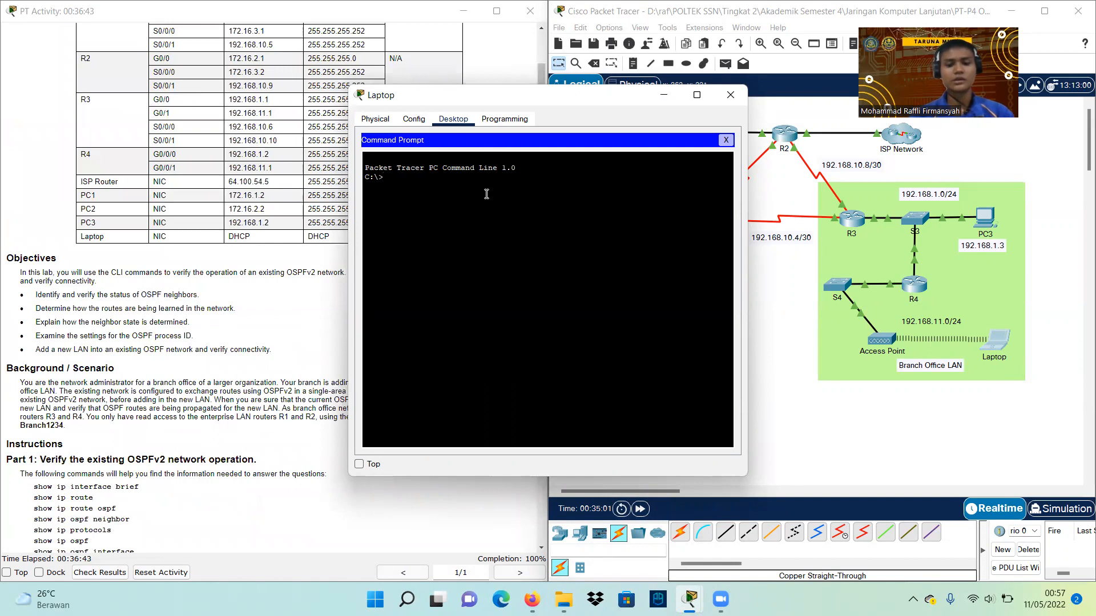
Run 'ping 172.16.2.2' to PC2 and confirm 4 of 4 replies with 0% loss
{"action": "type", "text": "ping "}
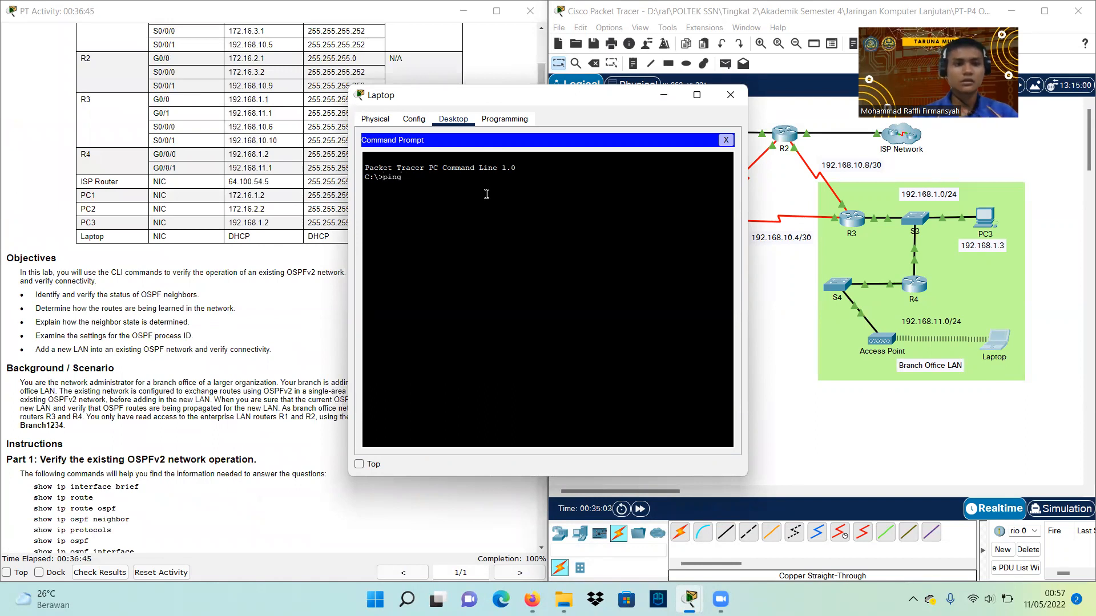
{"action": "type", "text": "172.16.2"}
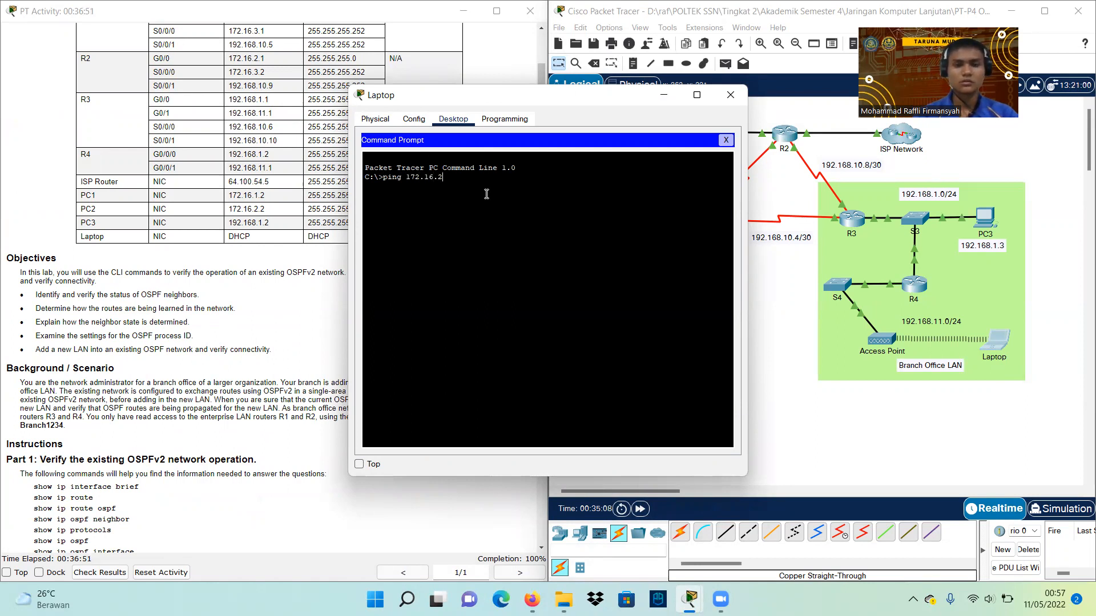
{"action": "type", "text": ".2"}
{"action": "key", "text": "Return"}
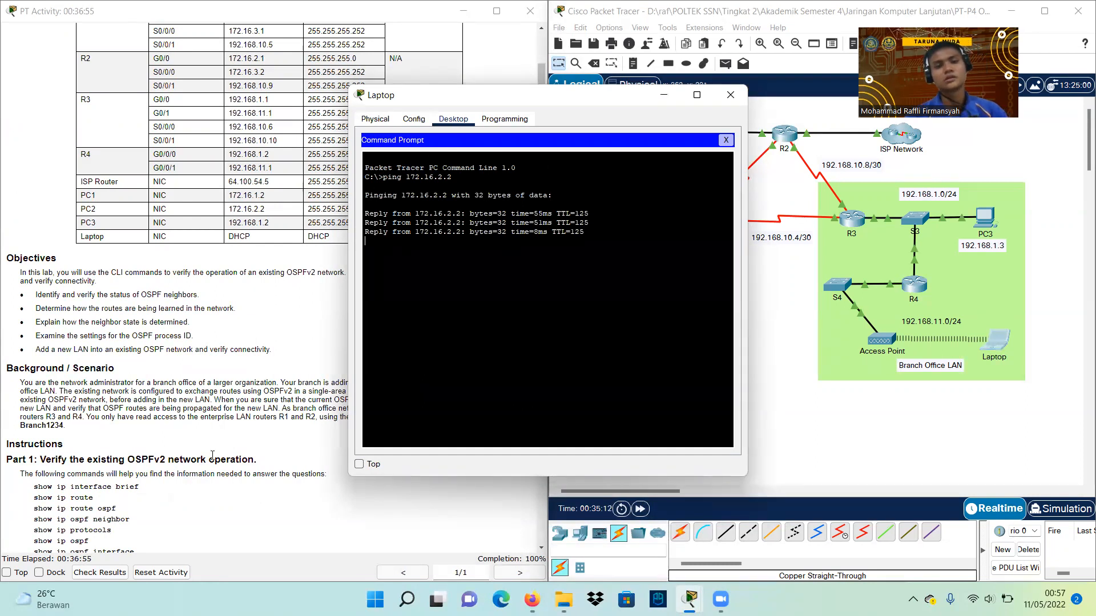
{"action": "scroll", "coordinate": [212, 455], "scroll_direction": "down", "scroll_amount": 3}
{"action": "scroll", "coordinate": [212, 455], "scroll_direction": "down", "scroll_amount": 6}
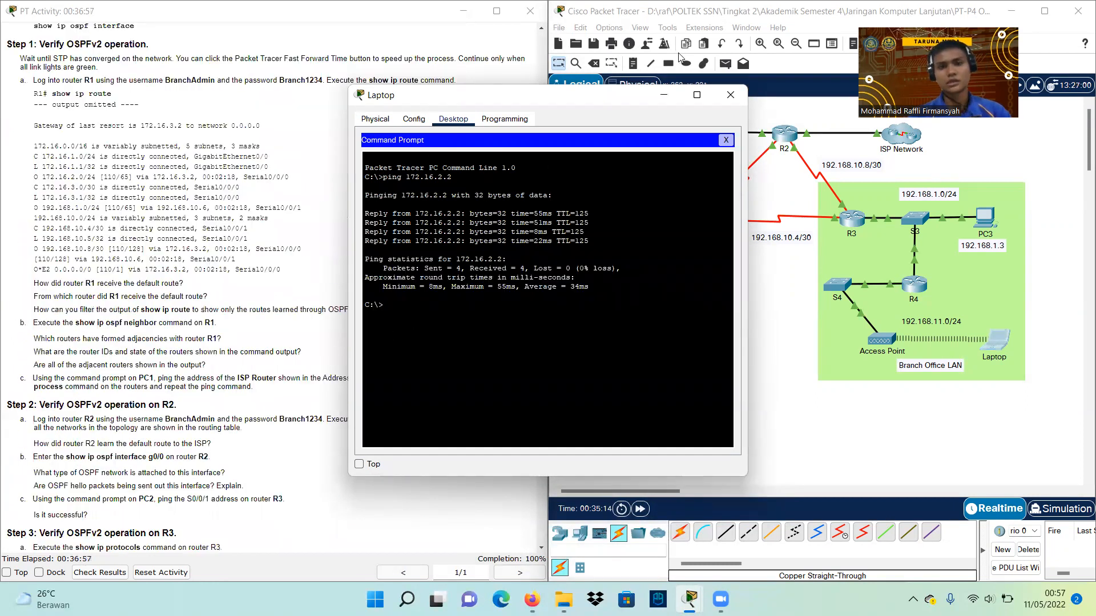